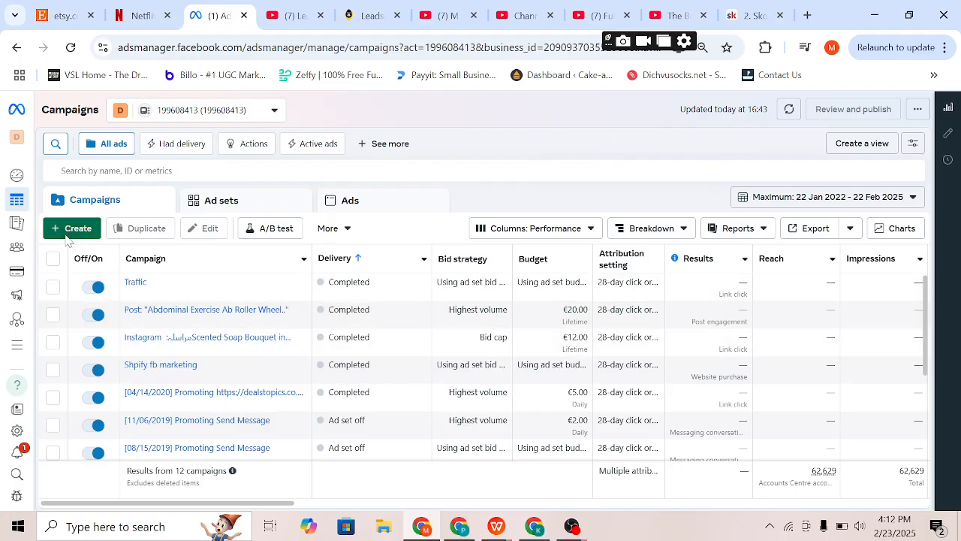
# Step: Create a new draft campaign with the Engagement objective using manual engagement setup
pyautogui.click(67, 237)
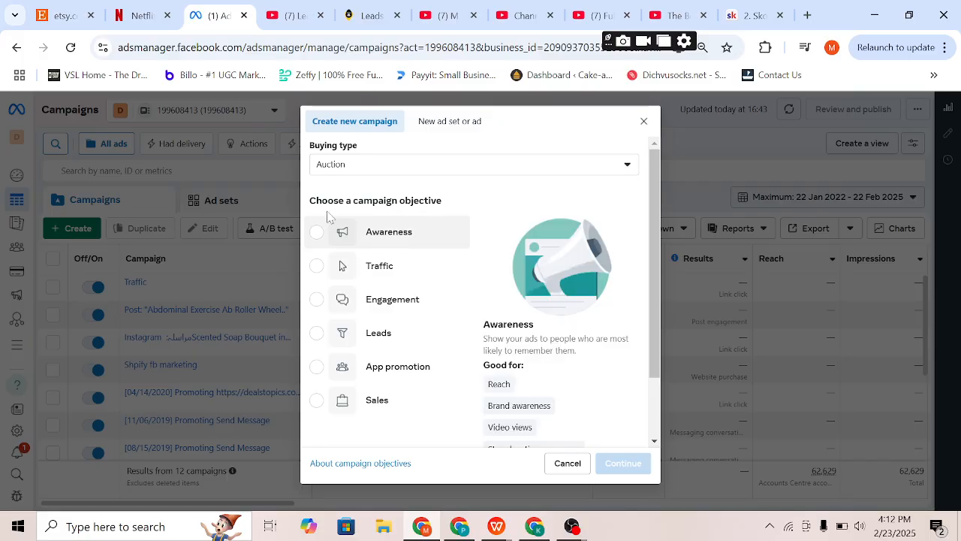
pyautogui.click(644, 122)
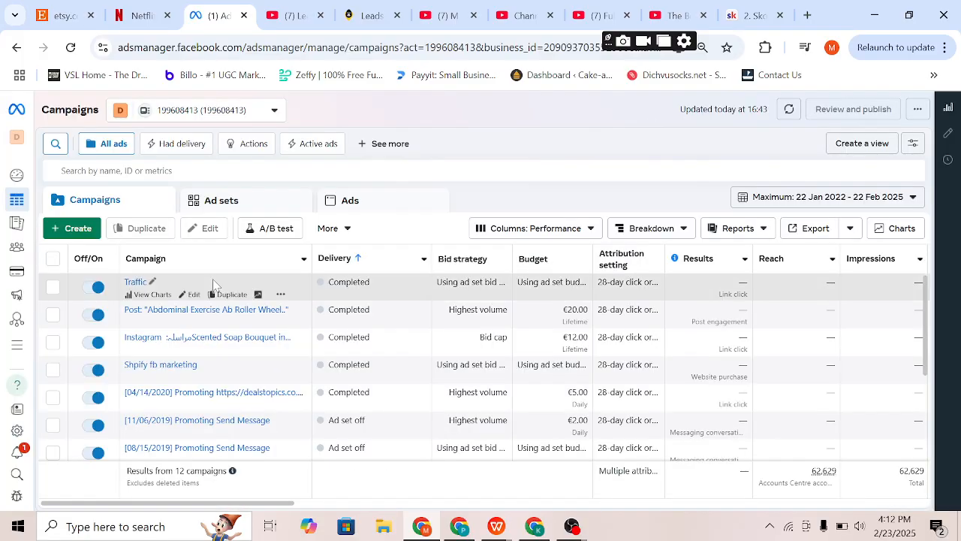
pyautogui.click(74, 234)
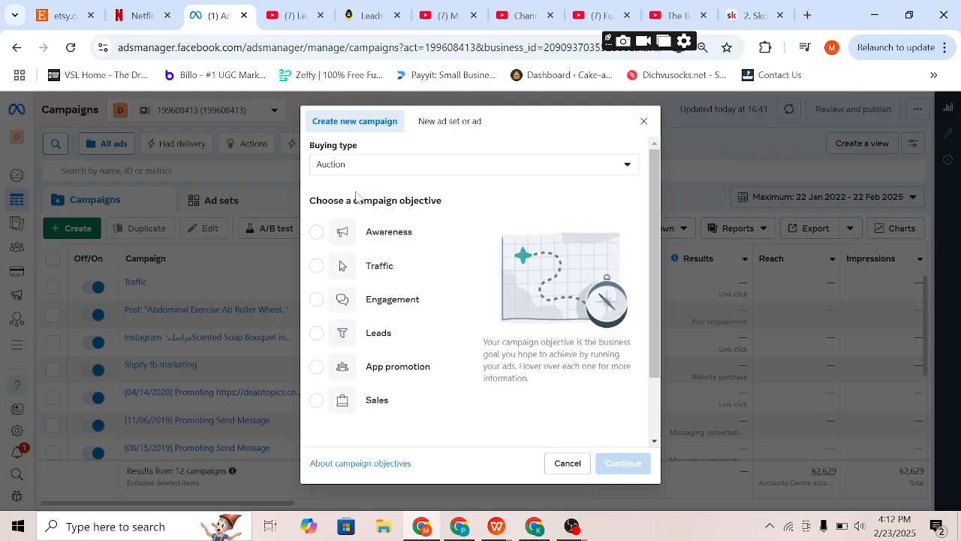
pyautogui.click(315, 303)
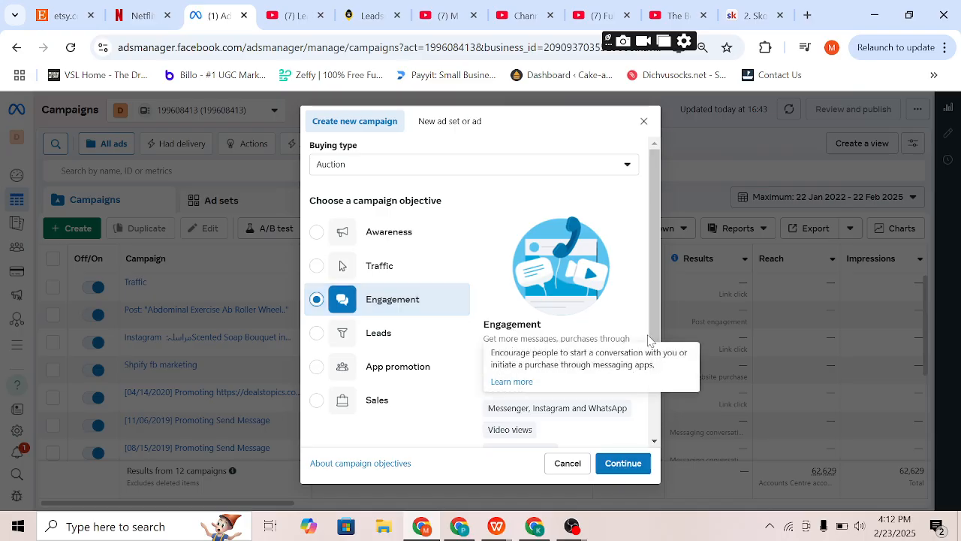
pyautogui.moveTo(655, 323); pyautogui.dragTo(659, 414)
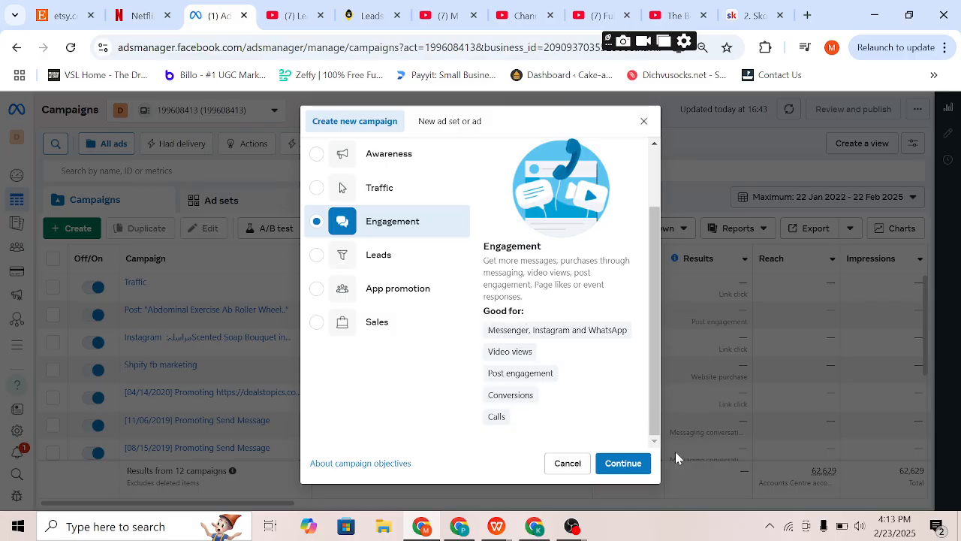
pyautogui.click(623, 467)
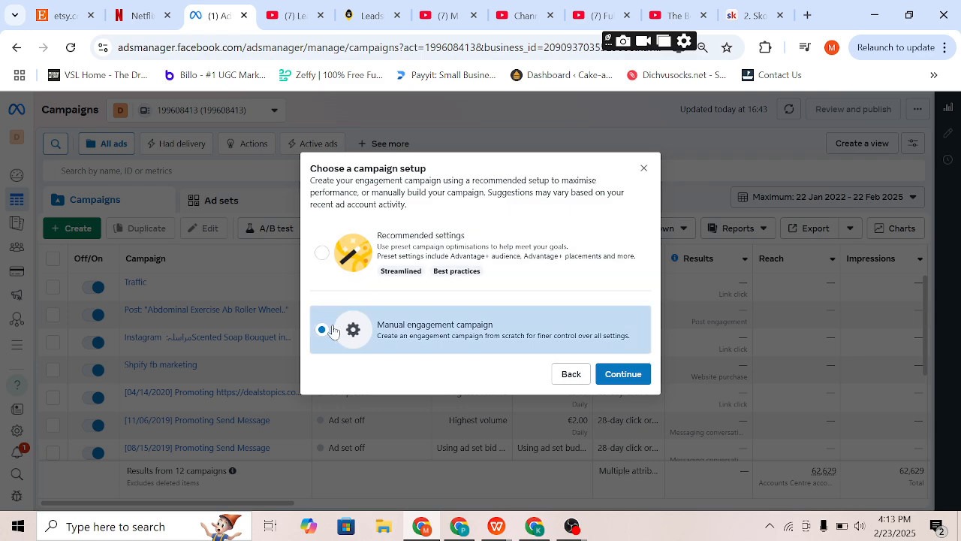
pyautogui.click(619, 375)
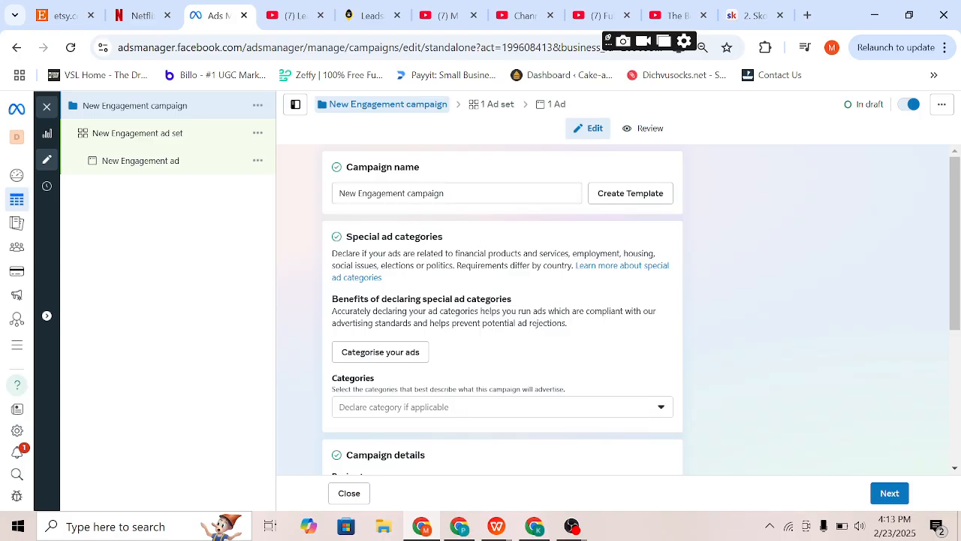
# Step: Replace the default campaign name with 'Engagment hiring'
pyautogui.click(391, 193)
pyautogui.hotkey('ctrl', 'a')
pyautogui.press('BackSpace')
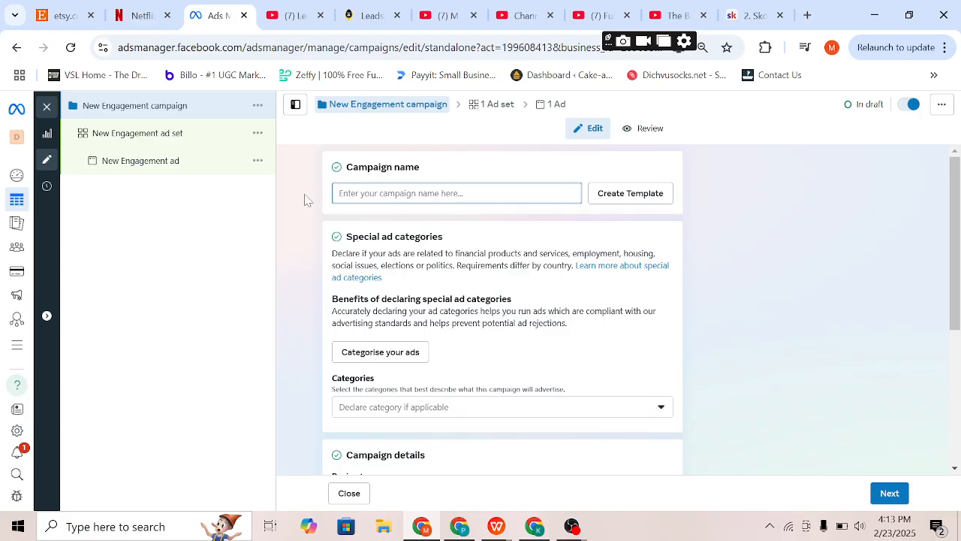
pyautogui.write('Engagne')
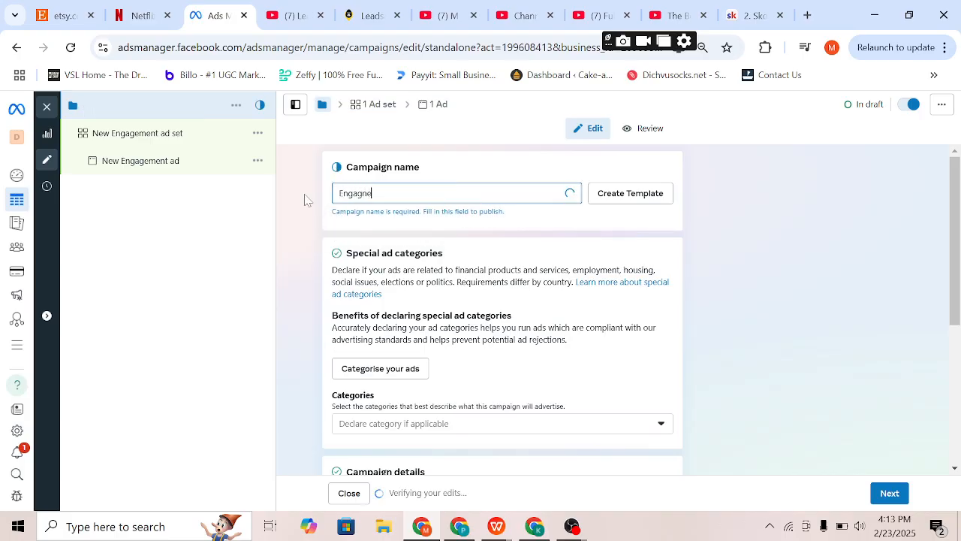
pyautogui.press('BackSpace')
pyautogui.press('BackSpace')
pyautogui.write('ment ')
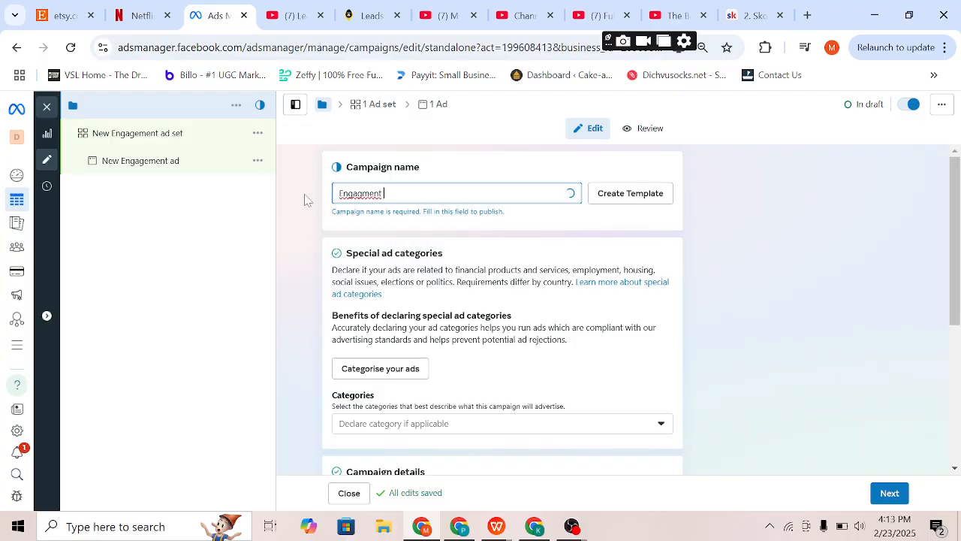
pyautogui.write('SEO')
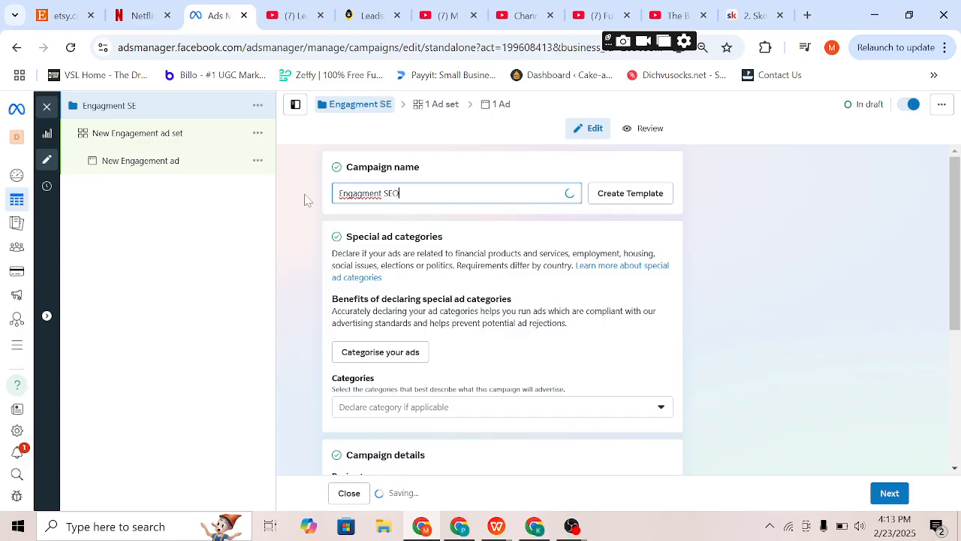
pyautogui.press('BackSpace')
pyautogui.press('BackSpace')
pyautogui.press('BackSpace')
pyautogui.write('h')
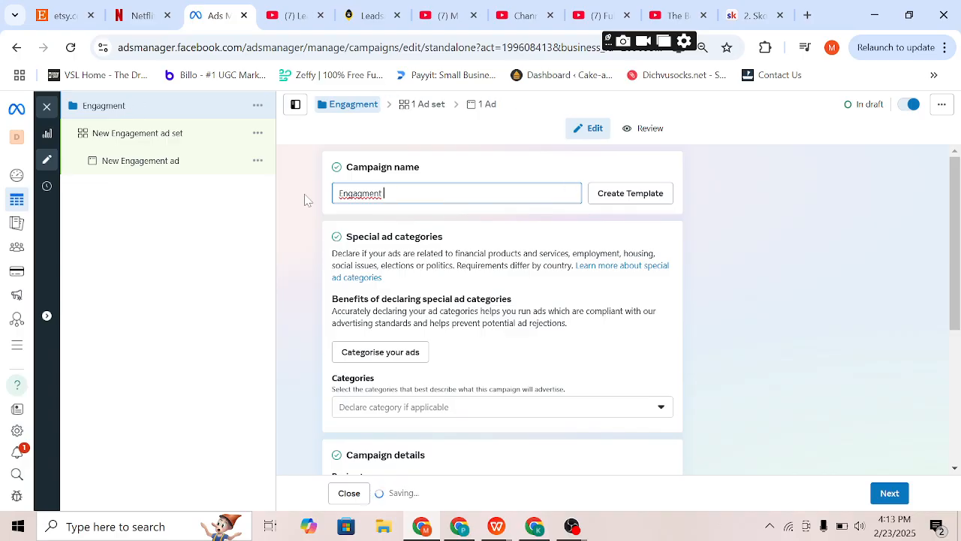
pyautogui.write('iring')
# Step: Look at the campaign naming template settings and close them without saving
pyautogui.click(627, 196)
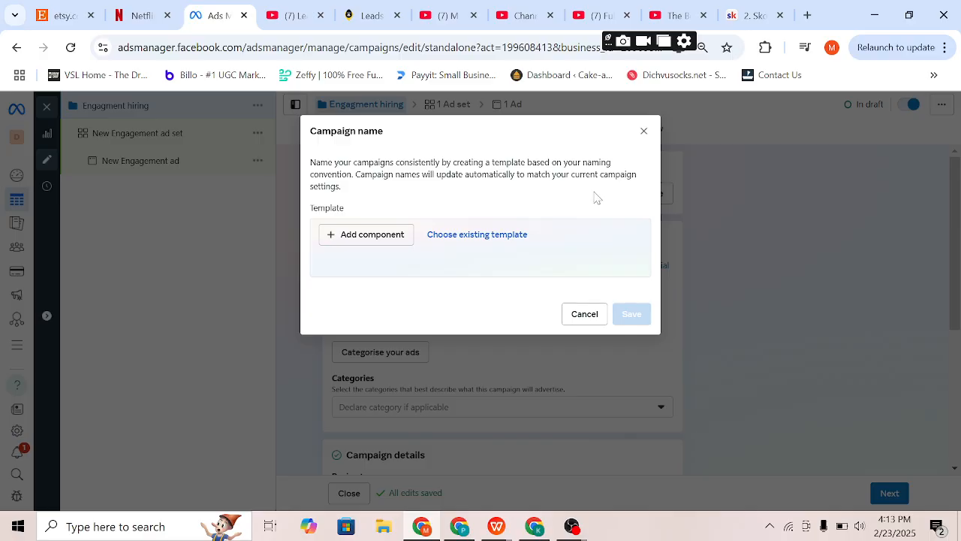
pyautogui.click(643, 132)
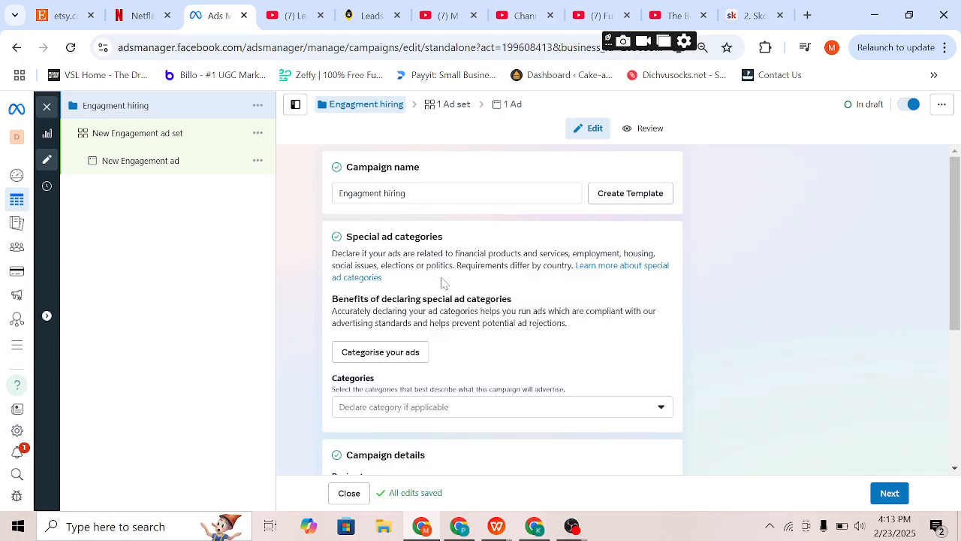
pyautogui.scroll(-1, 444, 285)
# Step: Check the special ad categories list and close it without declaring any category
pyautogui.click(411, 342)
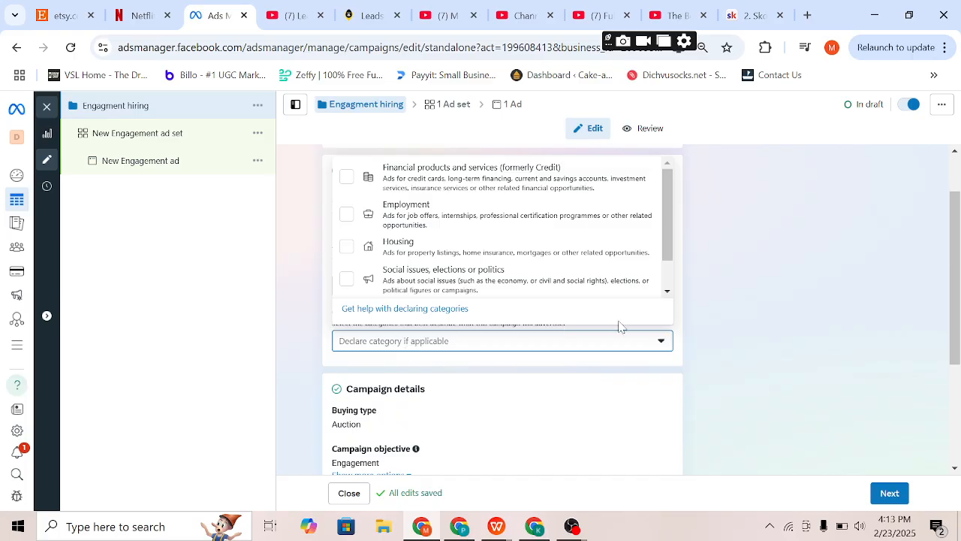
pyautogui.click(748, 361)
pyautogui.scroll(-2, 414, 408)
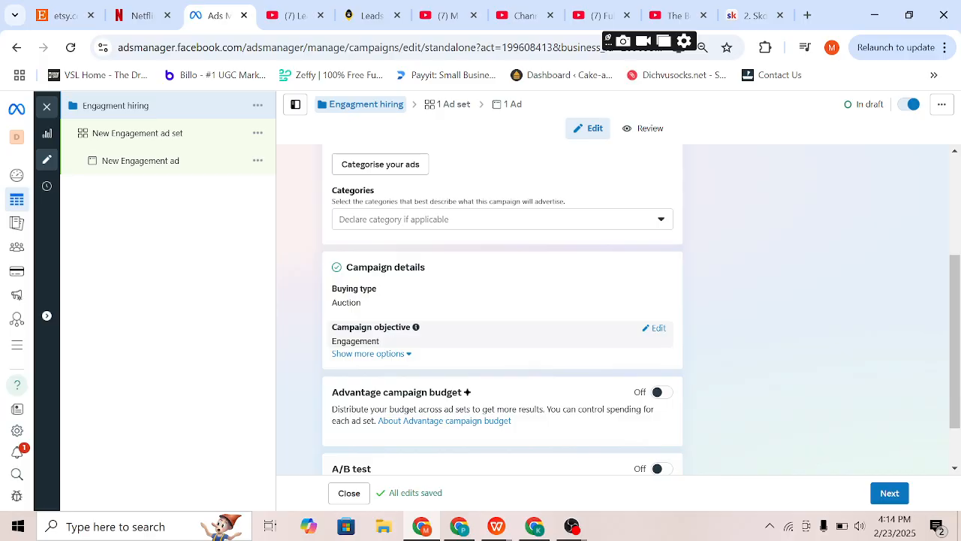
pyautogui.scroll(-1, 391, 357)
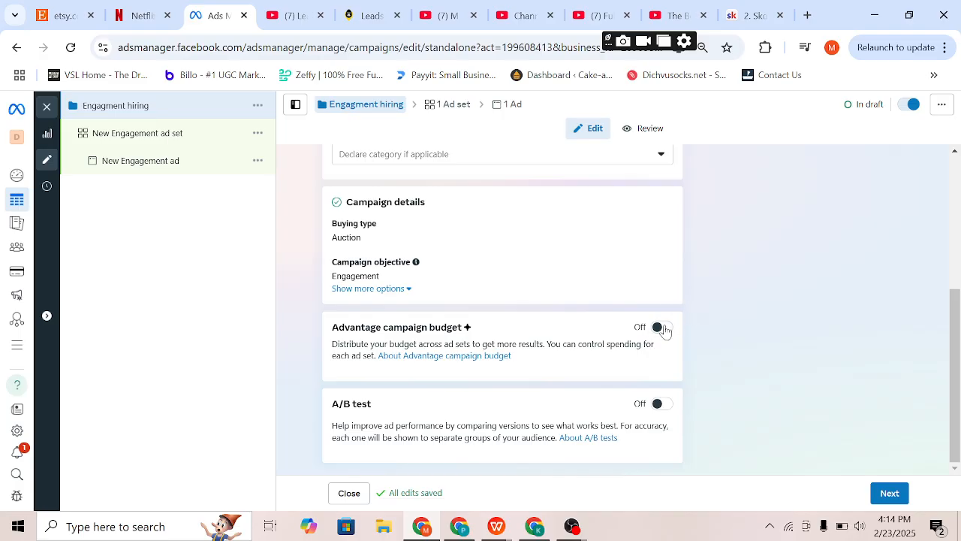
# Step: Turn on Advantage campaign budget at €20.00 daily and bring up the ad set's action menu
pyautogui.click(258, 143)
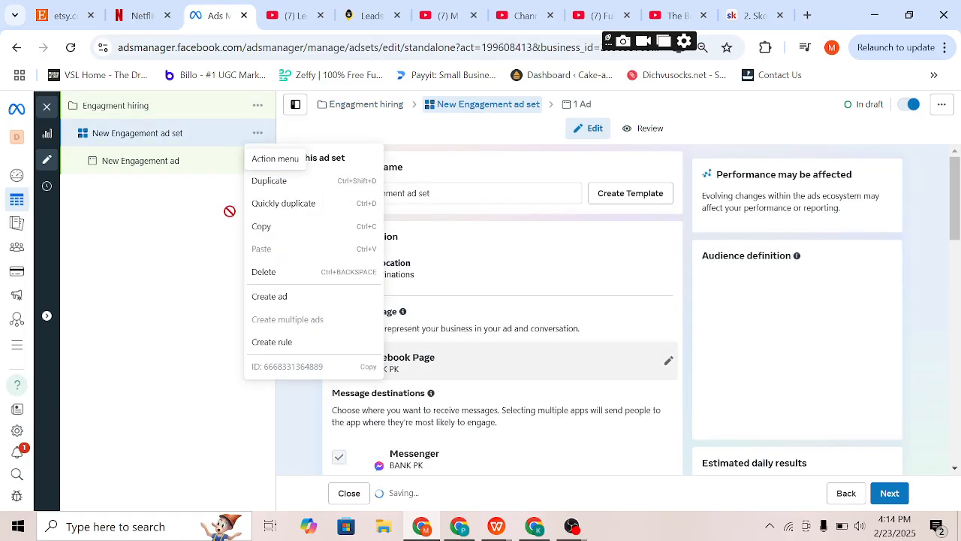
pyautogui.click(180, 264)
pyautogui.click(140, 109)
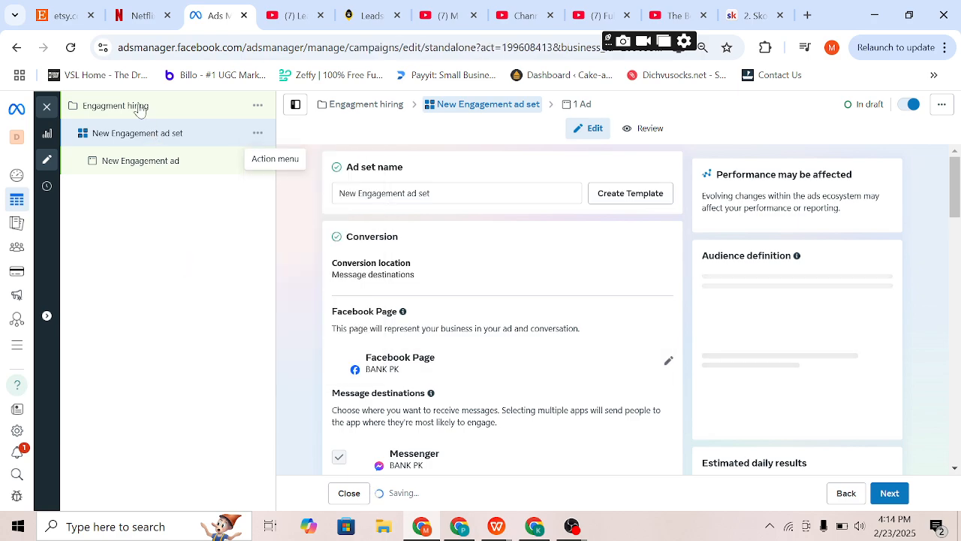
pyautogui.scroll(-3, 623, 399)
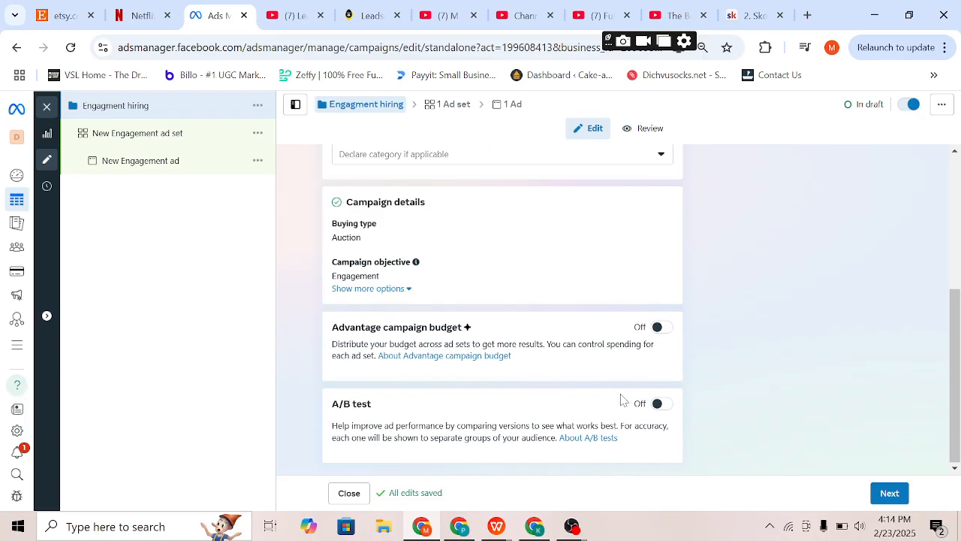
pyautogui.click(660, 328)
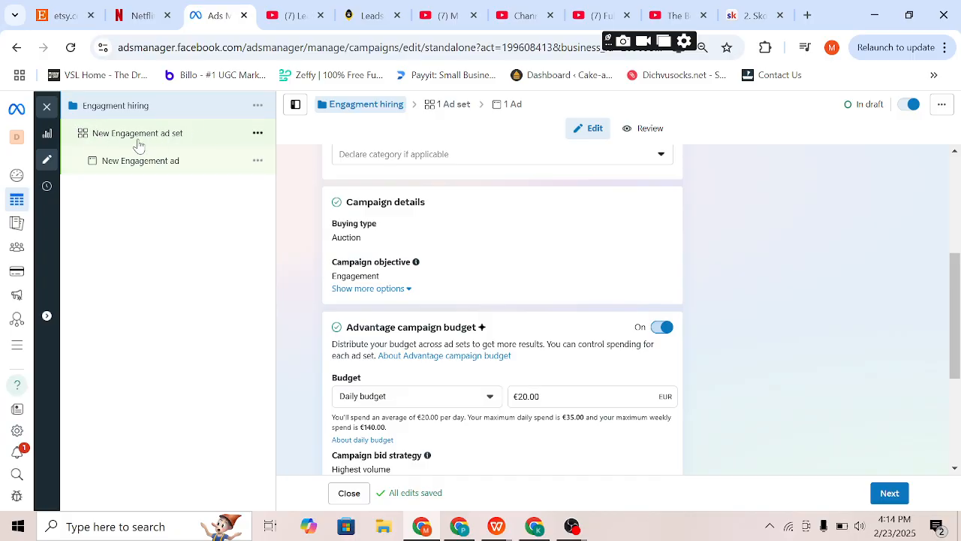
pyautogui.click(261, 138)
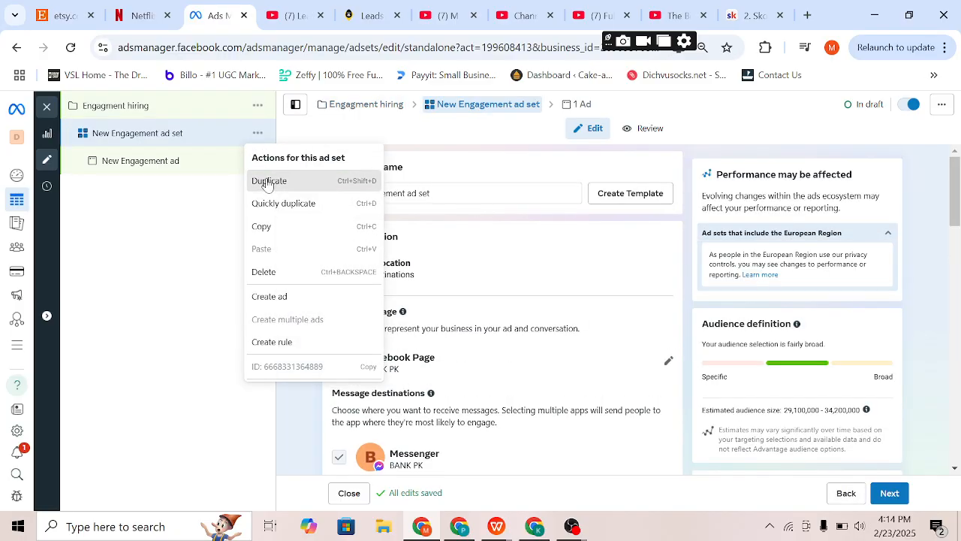
# Step: Duplicate the New Engagement ad set into 'New Engagement ad set – Copy' and return to campaign settings
pyautogui.click(267, 182)
pyautogui.click(619, 373)
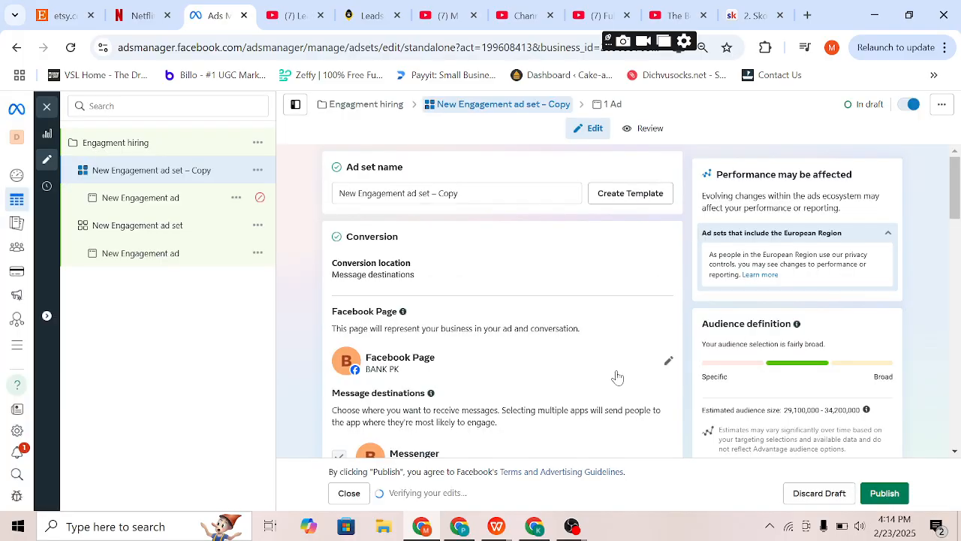
pyautogui.click(112, 150)
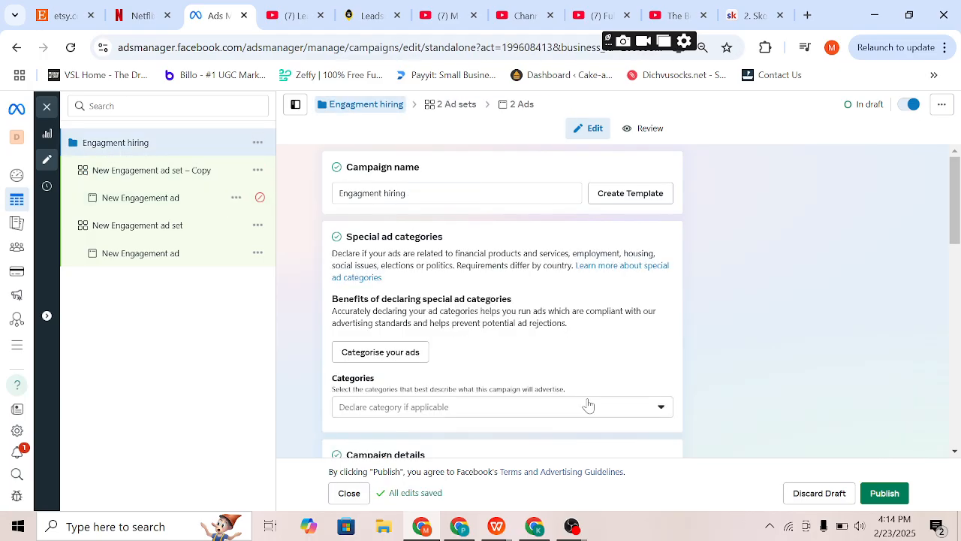
pyautogui.scroll(-5, 586, 402)
pyautogui.scroll(-2, 588, 405)
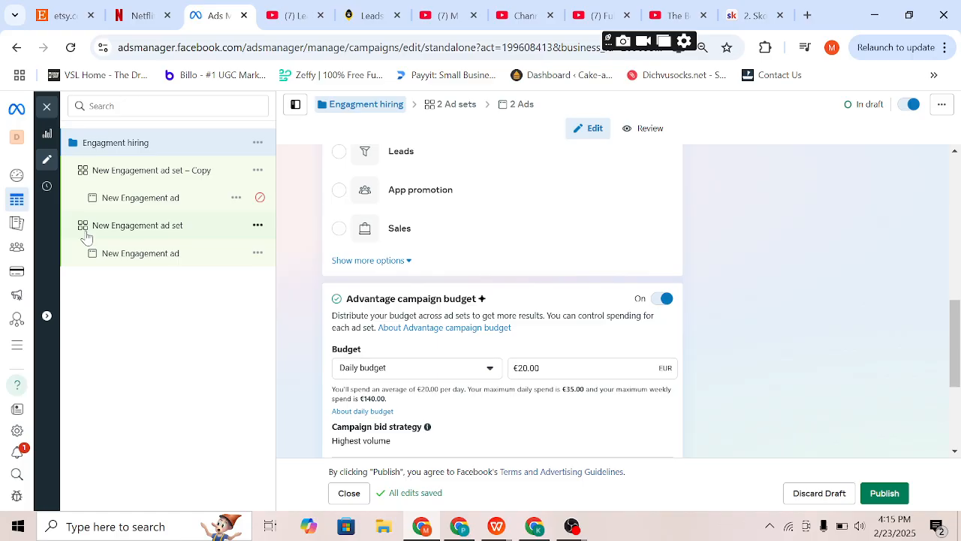
pyautogui.scroll(-2, 327, 306)
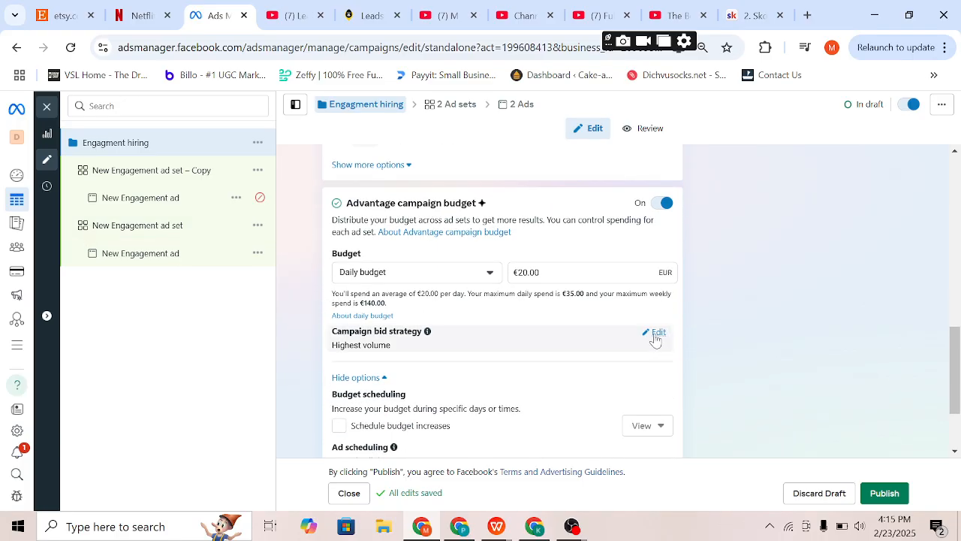
# Step: Keep the daily budget and schedule a €5.00 daily budget increase for Feb 24–25, 2025
pyautogui.click(655, 337)
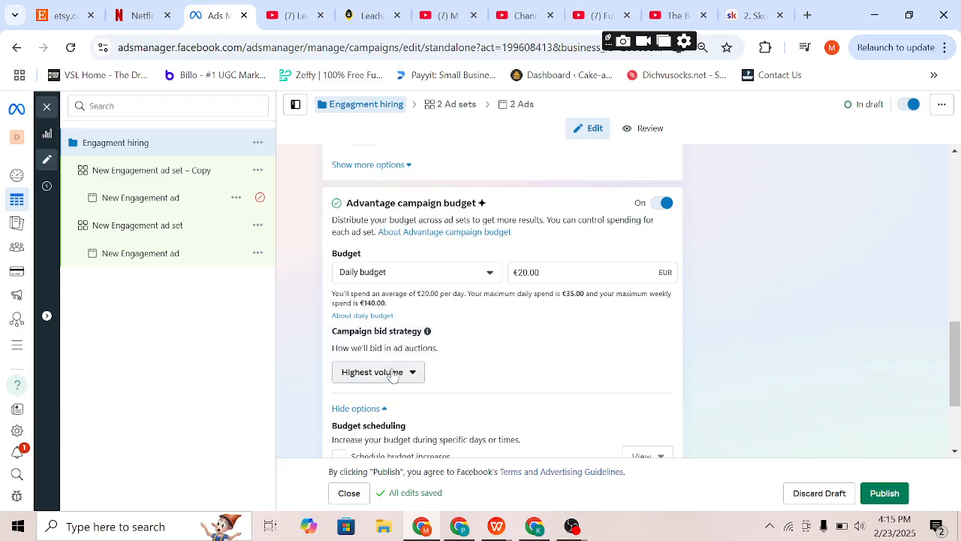
pyautogui.scroll(-2, 324, 386)
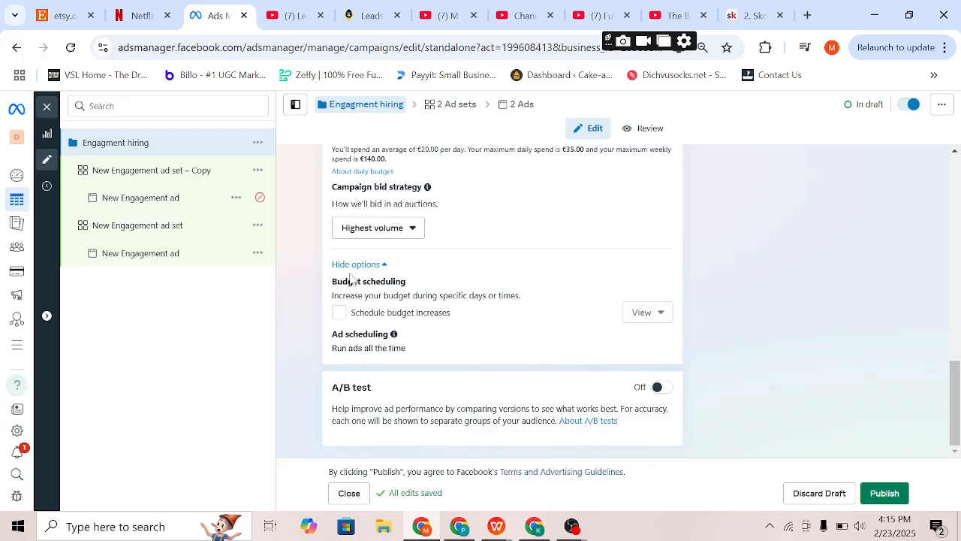
pyautogui.scroll(2, 386, 252)
pyautogui.click(386, 248)
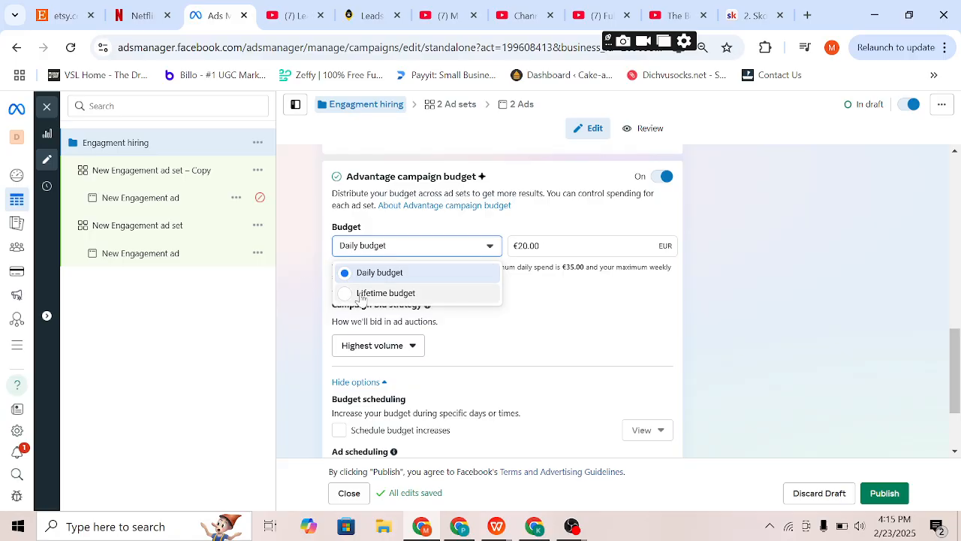
pyautogui.click(365, 274)
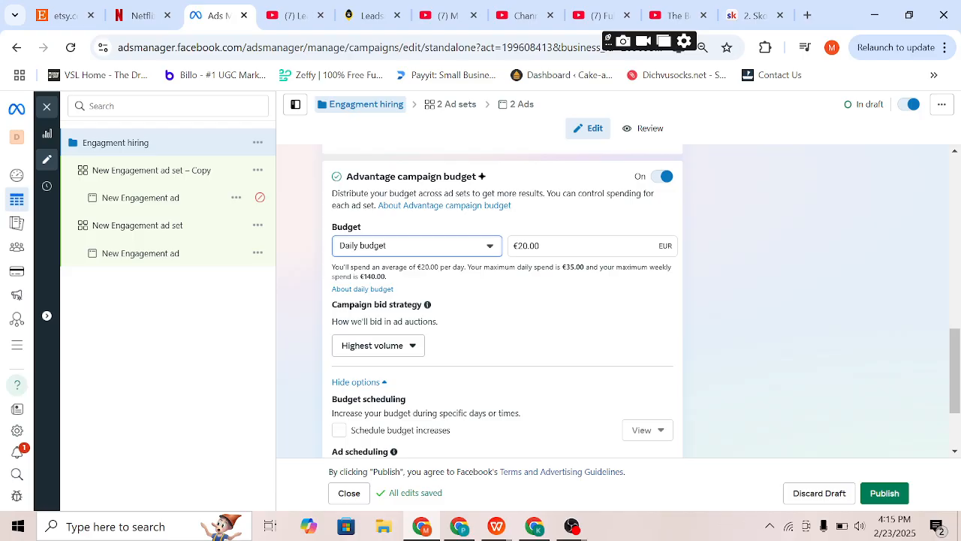
pyautogui.scroll(-2, 351, 335)
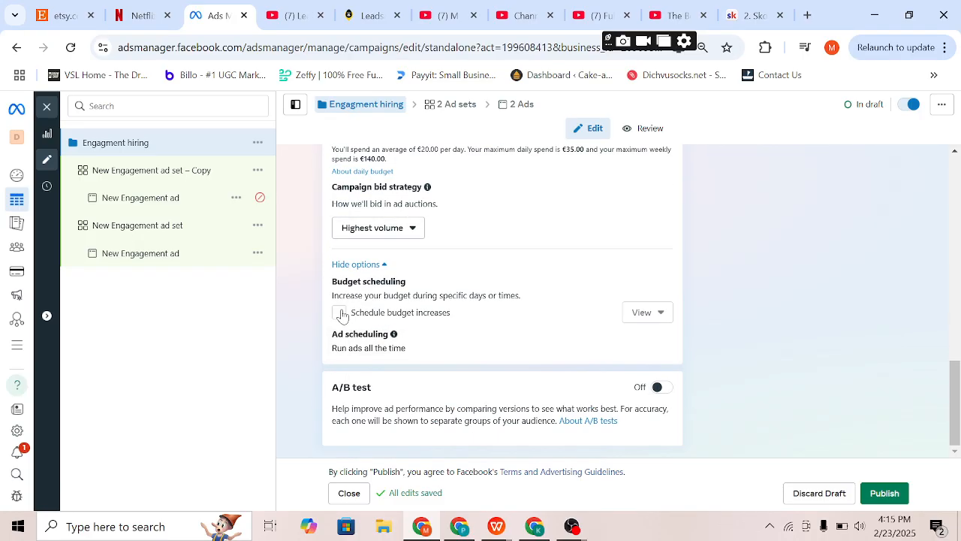
pyautogui.click(338, 314)
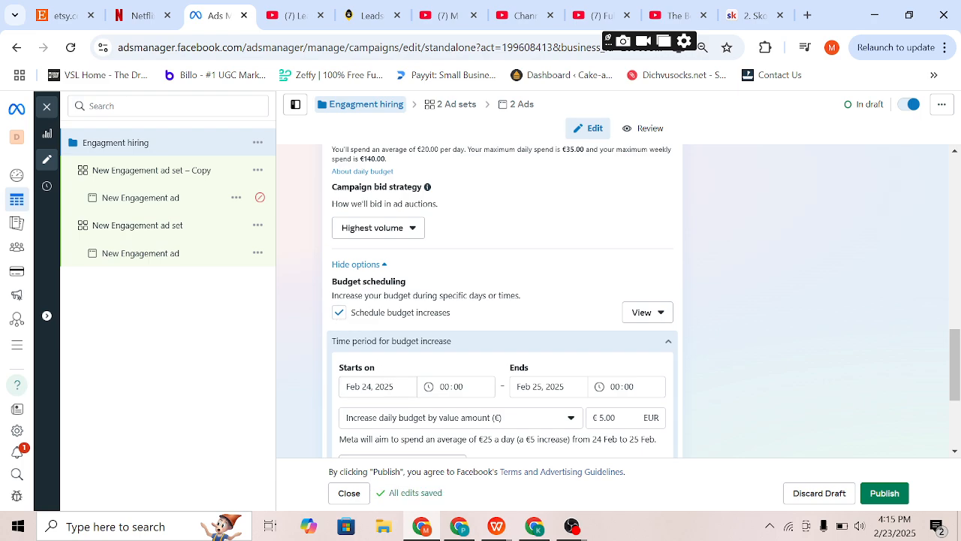
pyautogui.scroll(1, 580, 270)
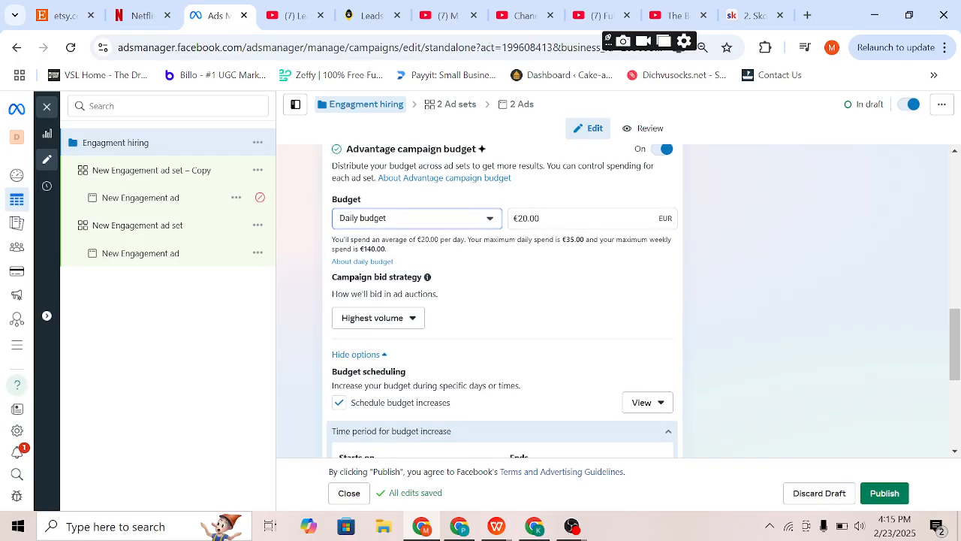
pyautogui.scroll(-2, 488, 312)
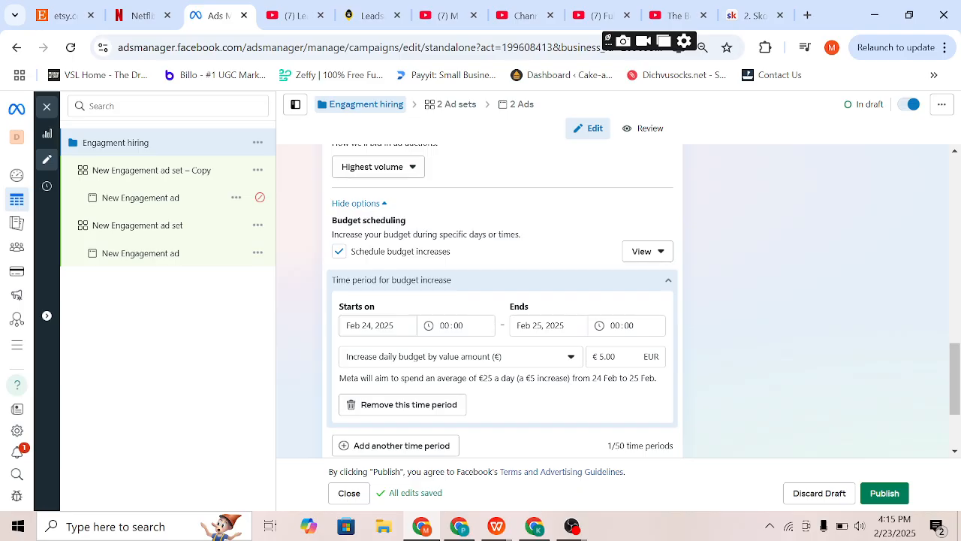
# Step: Set the budget increase period to Feb 25, 2025 04:00 through Feb 28, 2025 23:00
pyautogui.click(366, 325)
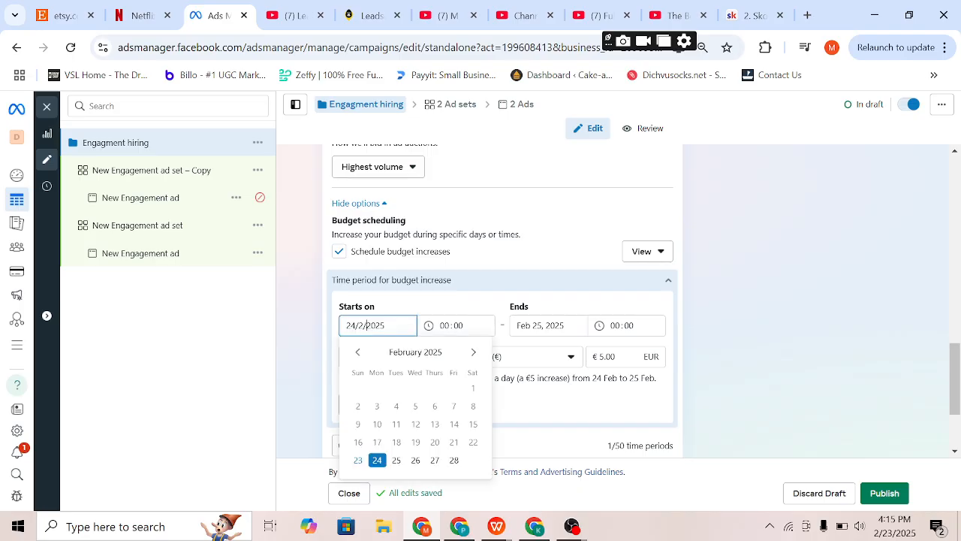
pyautogui.click(397, 461)
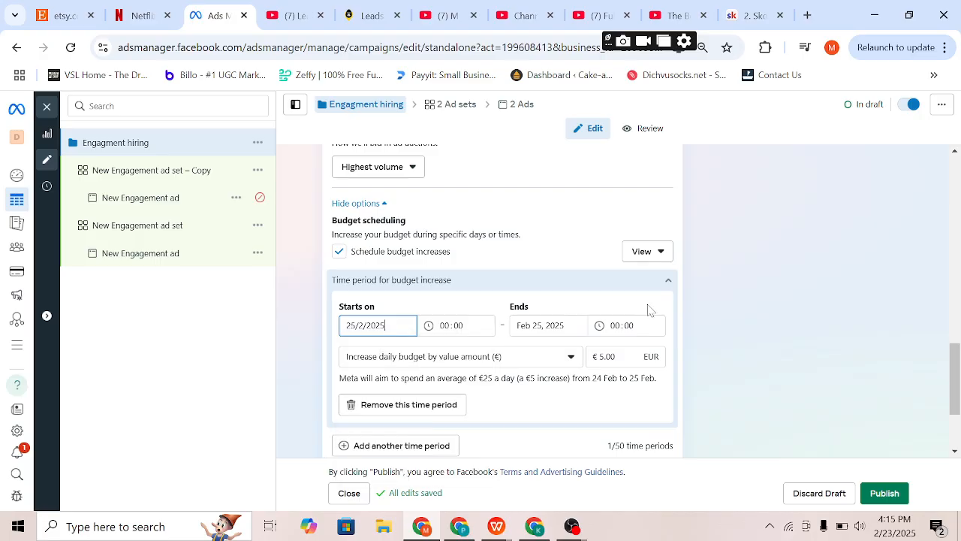
pyautogui.click(537, 325)
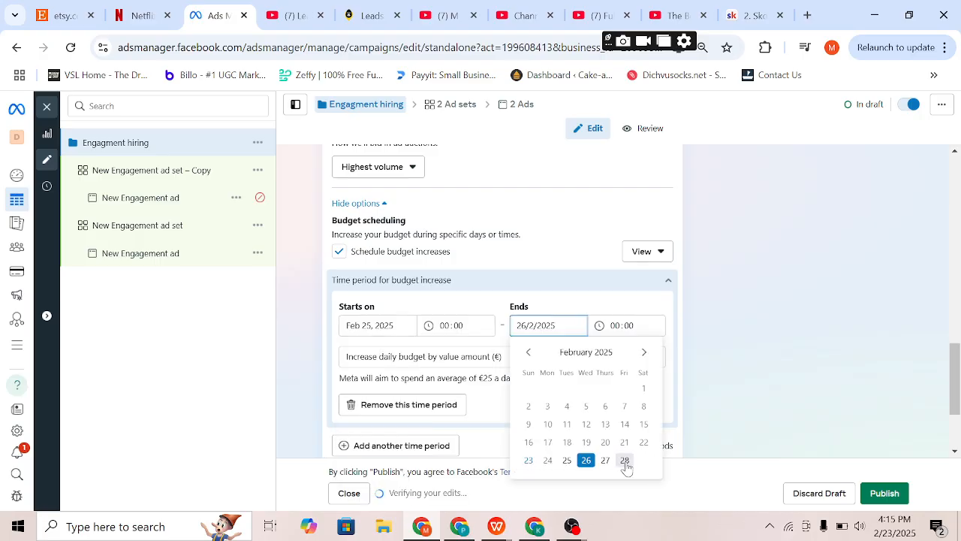
pyautogui.click(624, 459)
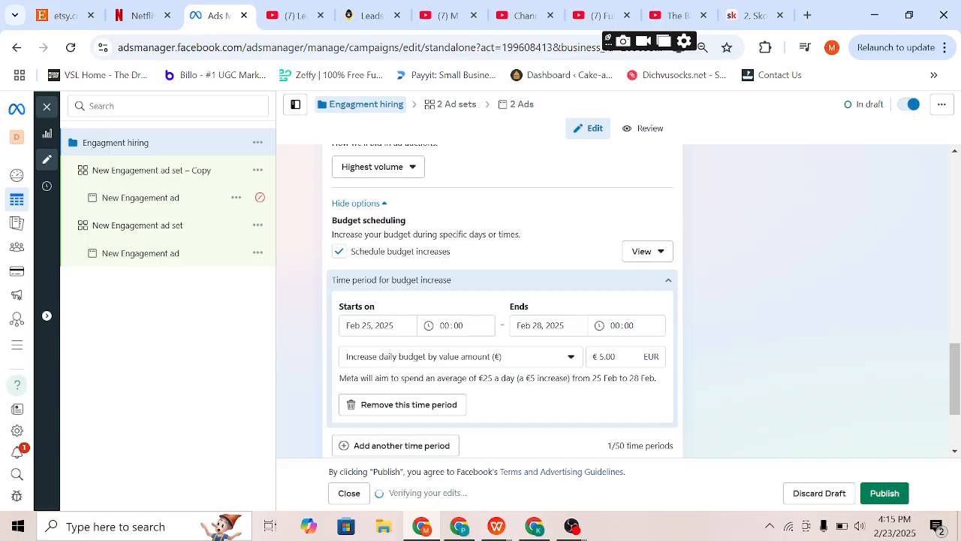
pyautogui.click(444, 325)
pyautogui.write('4')
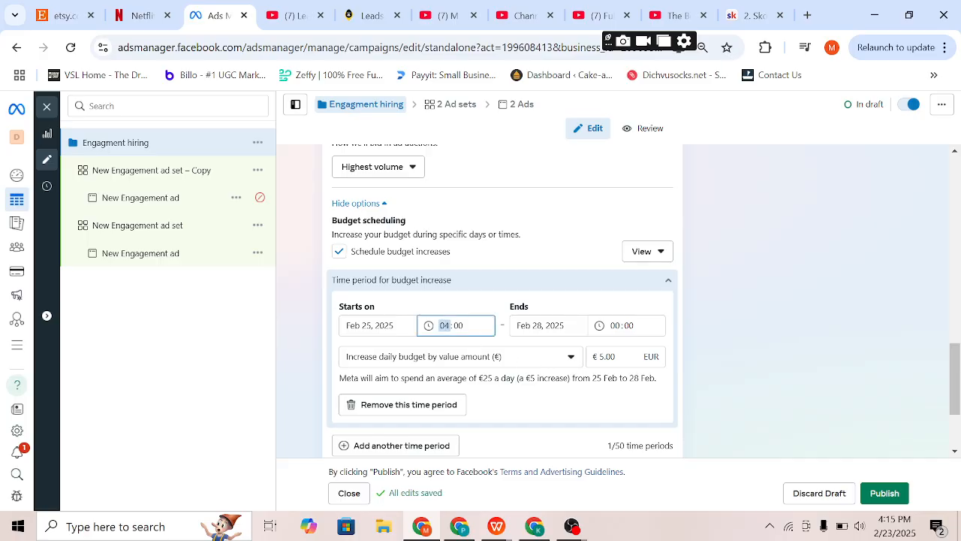
pyautogui.click(614, 325)
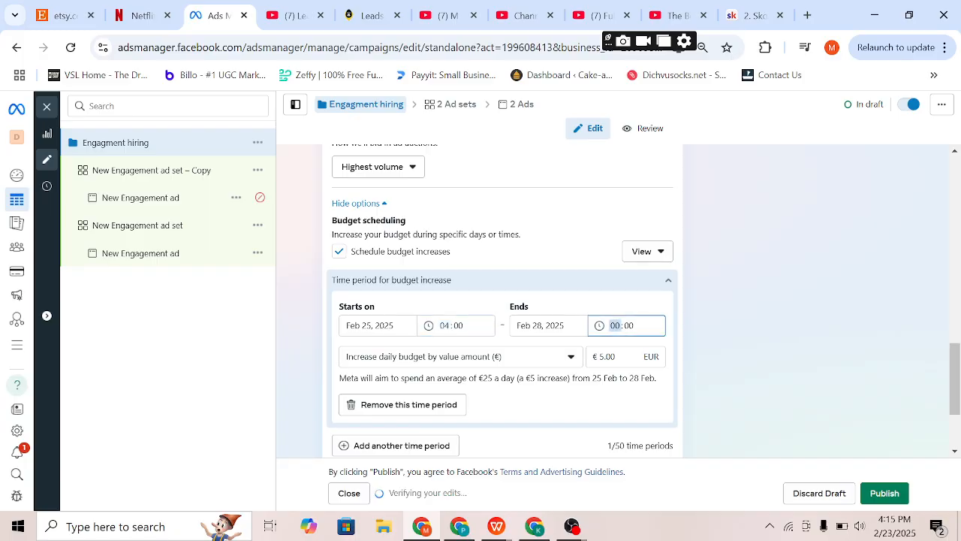
pyautogui.write('23')
pyautogui.click(738, 329)
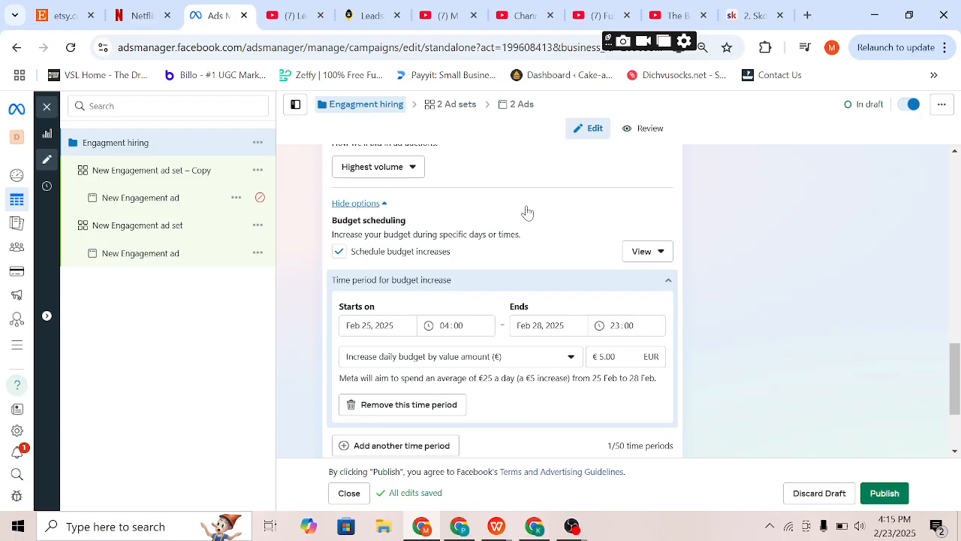
pyautogui.scroll(2, 526, 213)
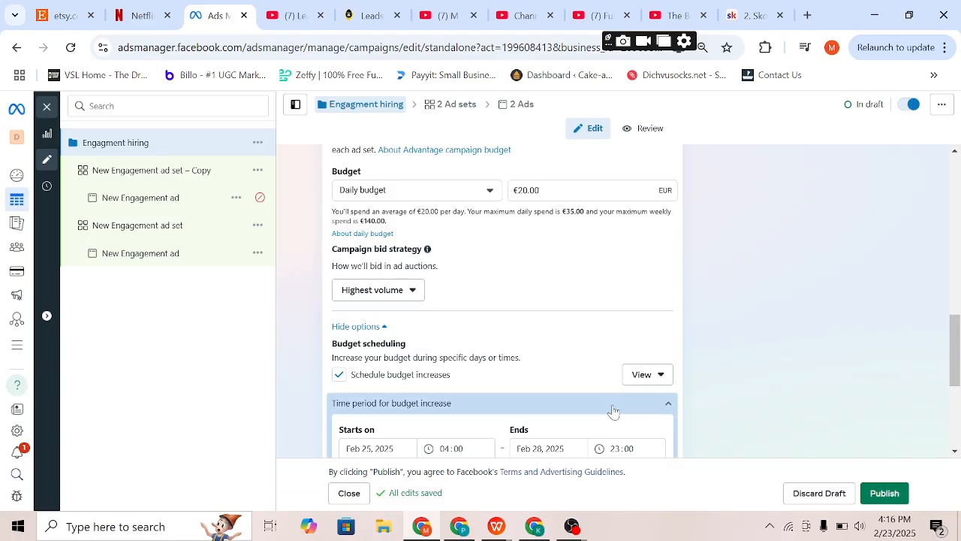
pyautogui.scroll(-1, 611, 412)
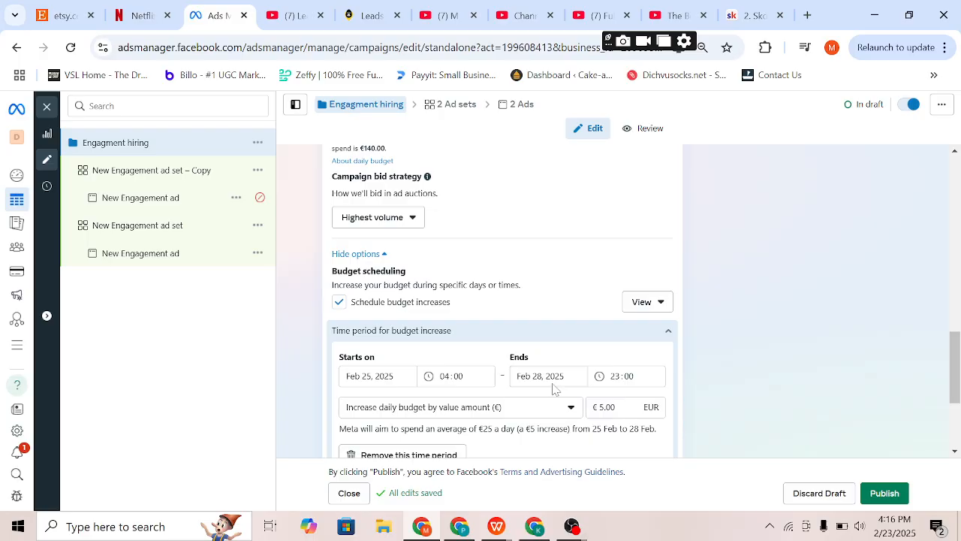
pyautogui.scroll(2, 420, 323)
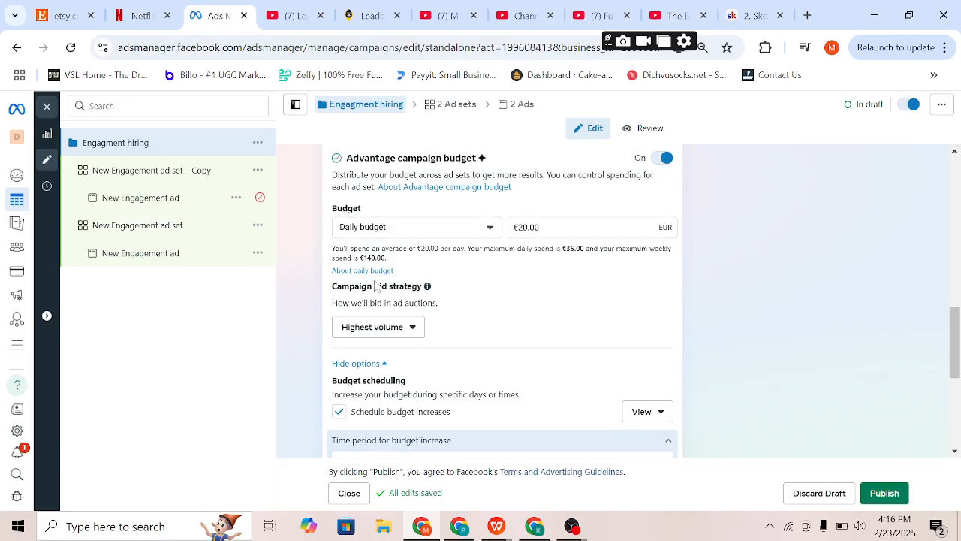
# Step: Switch the campaign to a €700.00 lifetime budget
pyautogui.click(409, 228)
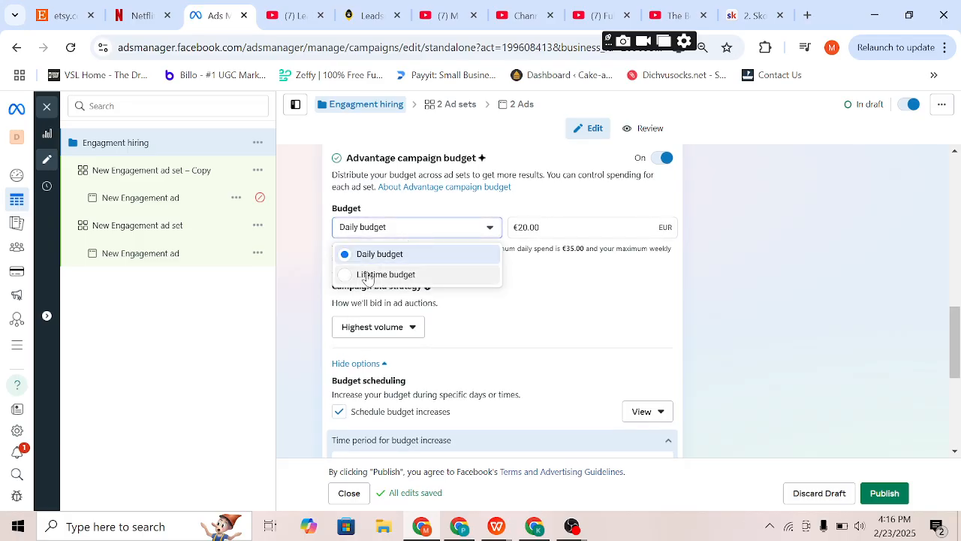
pyautogui.click(367, 275)
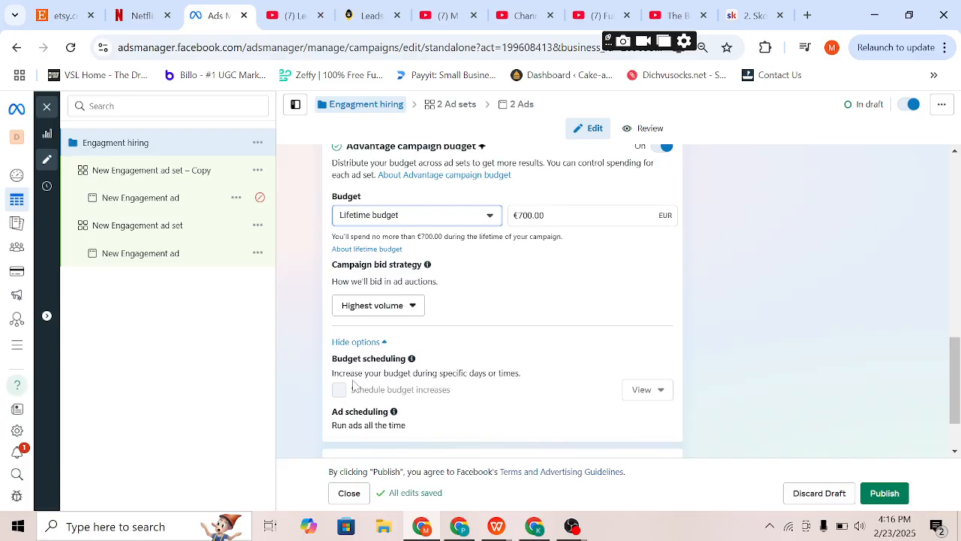
pyautogui.moveTo(358, 390)
pyautogui.moveTo(554, 419)
pyautogui.click(439, 216)
pyautogui.click(380, 243)
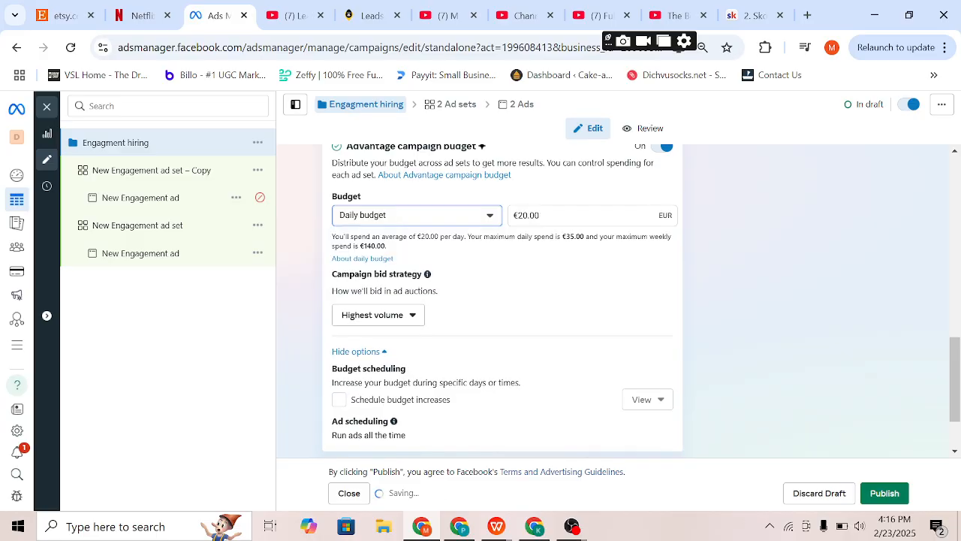
pyautogui.moveTo(652, 421)
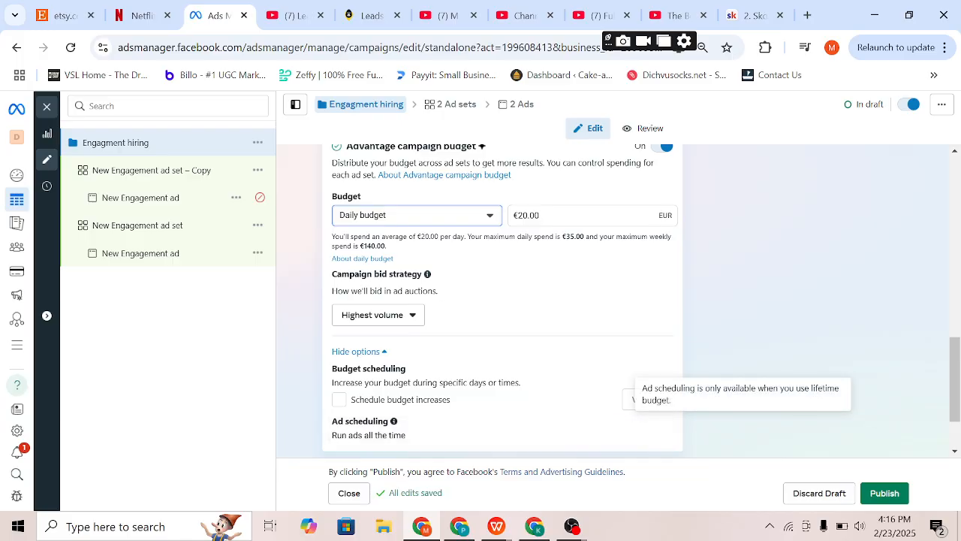
pyautogui.click(401, 217)
pyautogui.click(372, 262)
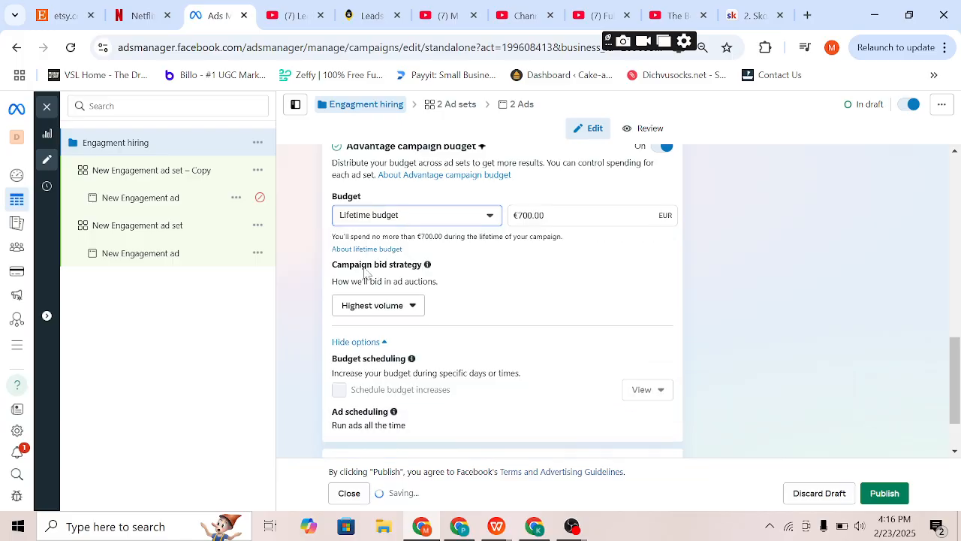
# Step: Turn on ad scheduling so the ads run on a schedule
pyautogui.click(655, 414)
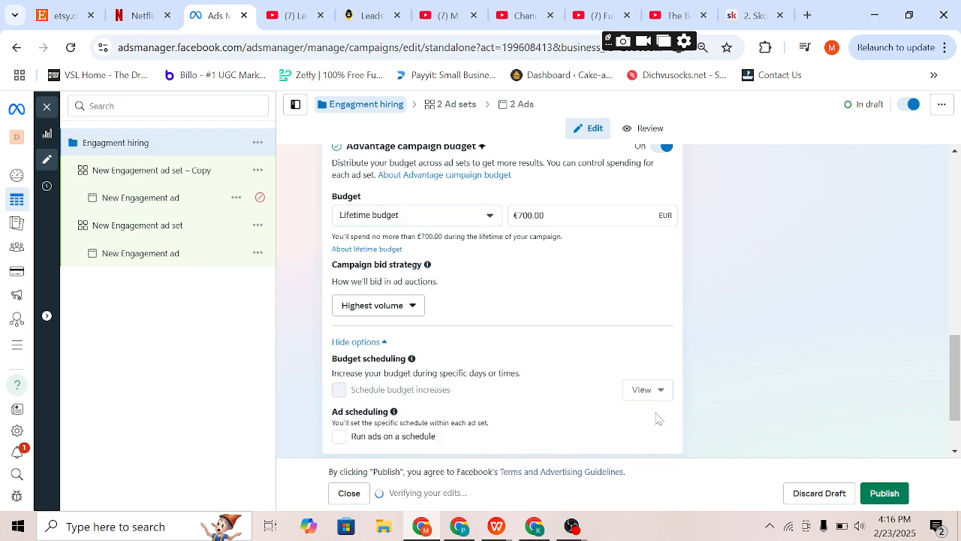
pyautogui.click(338, 437)
pyautogui.scroll(-1, 338, 437)
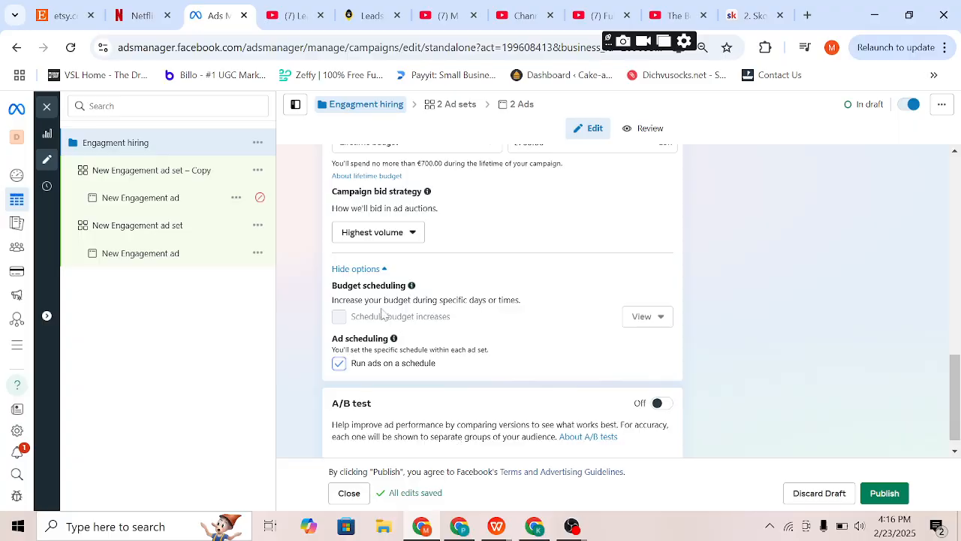
# Step: Enable a 4-day A/B test on Audience, keeping Cost per result as the winner metric
pyautogui.click(664, 406)
pyautogui.click(664, 405)
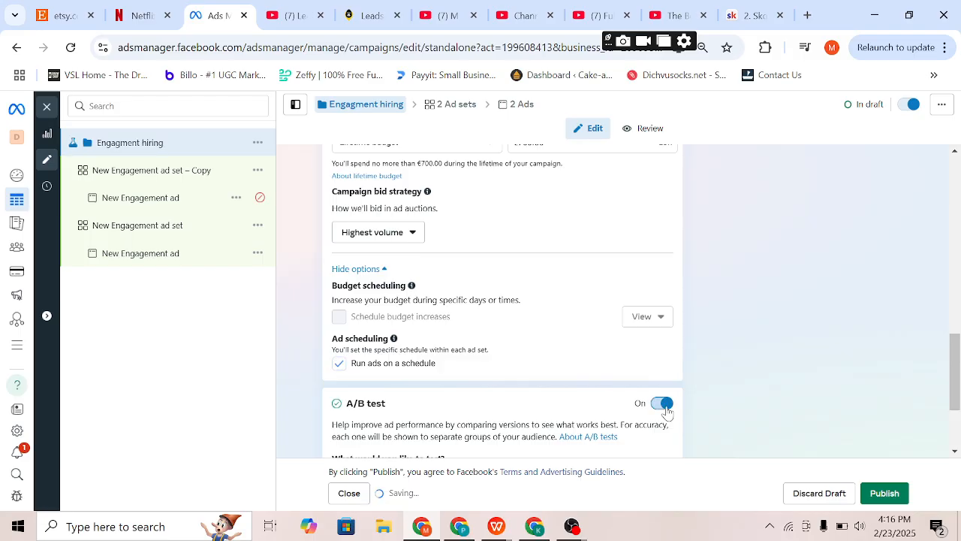
pyautogui.scroll(-2, 517, 339)
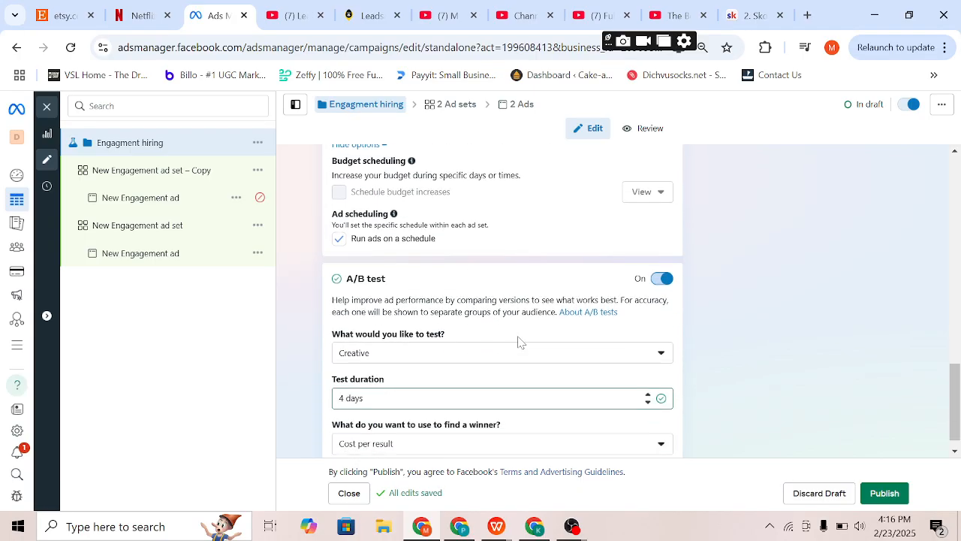
pyautogui.click(469, 337)
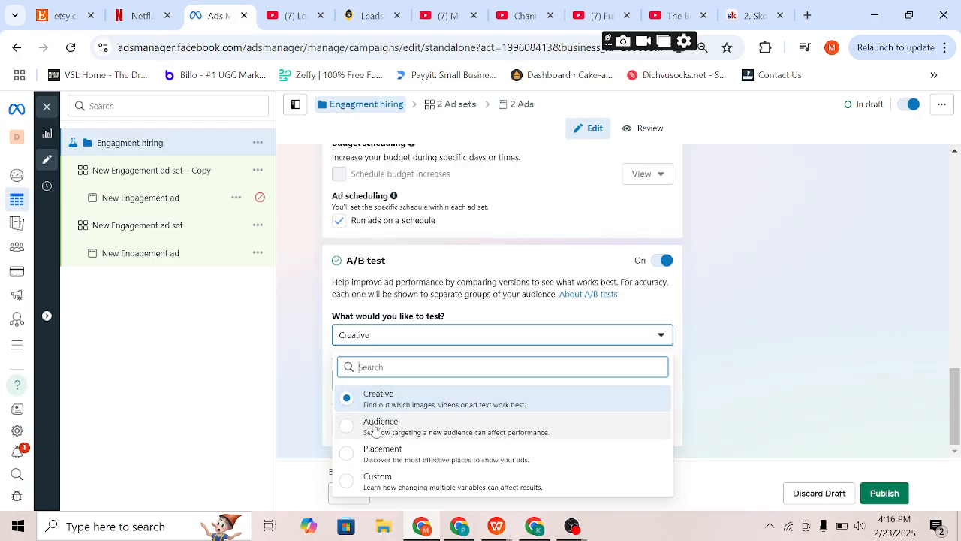
pyautogui.click(350, 430)
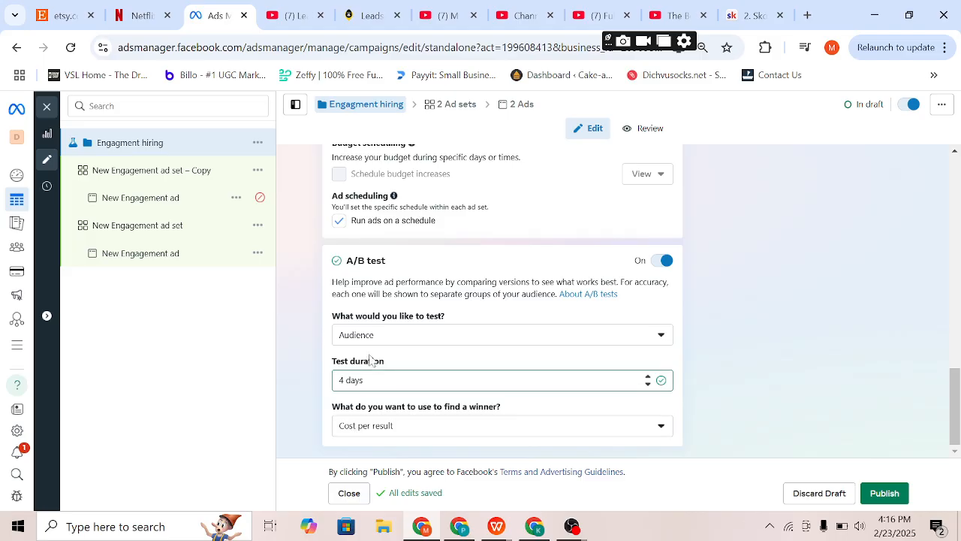
pyautogui.click(407, 428)
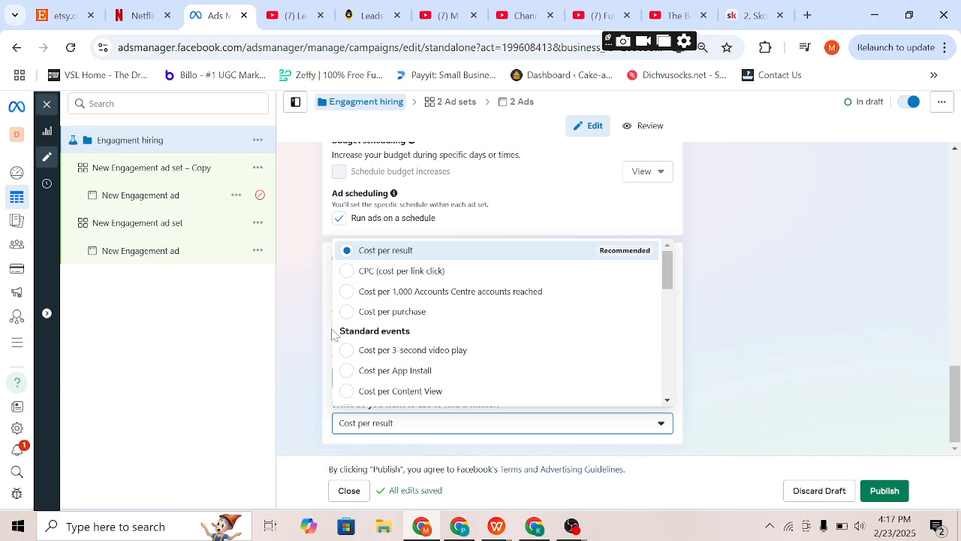
pyautogui.click(312, 342)
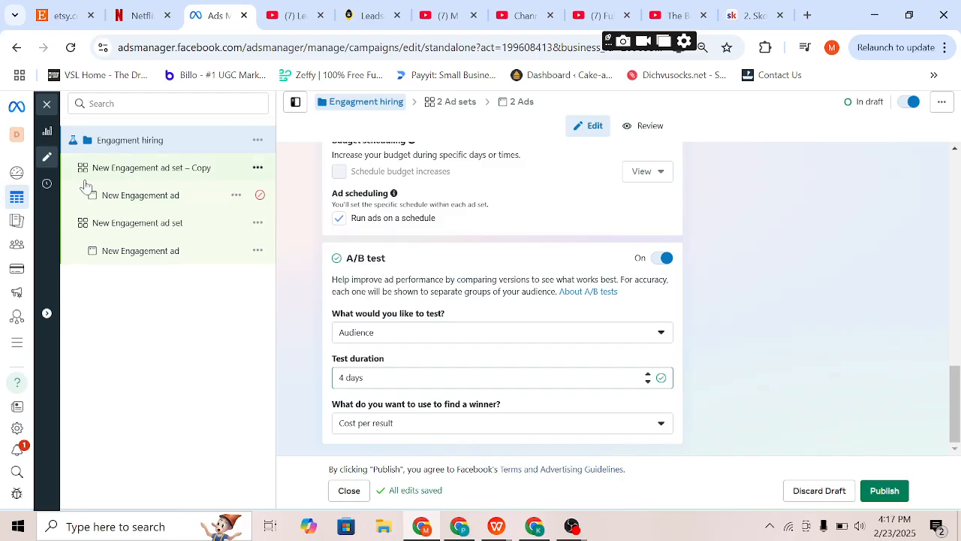
# Step: Open 'New Engagement ad set – Copy' and expand its Conversion location options showing Message destinations
pyautogui.click(143, 175)
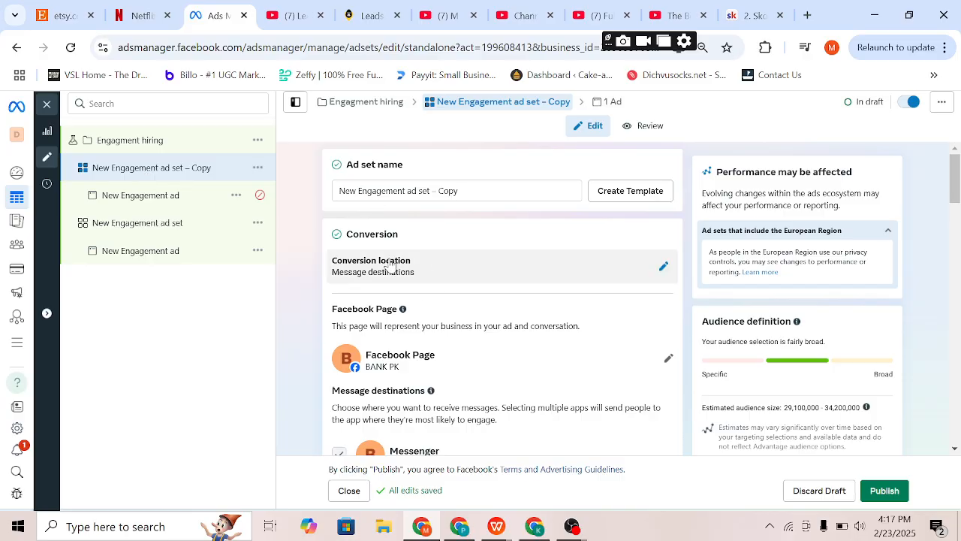
pyautogui.click(664, 266)
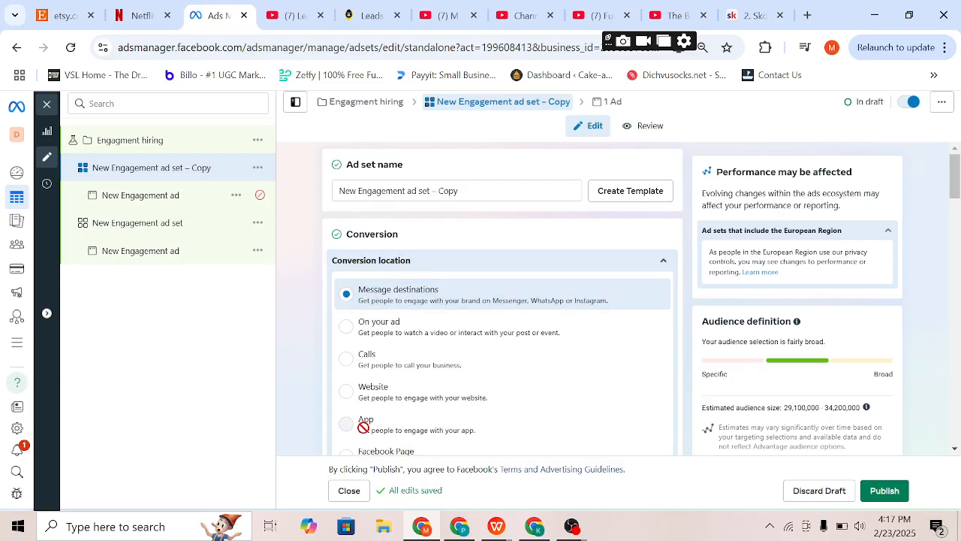
pyautogui.scroll(-1, 366, 425)
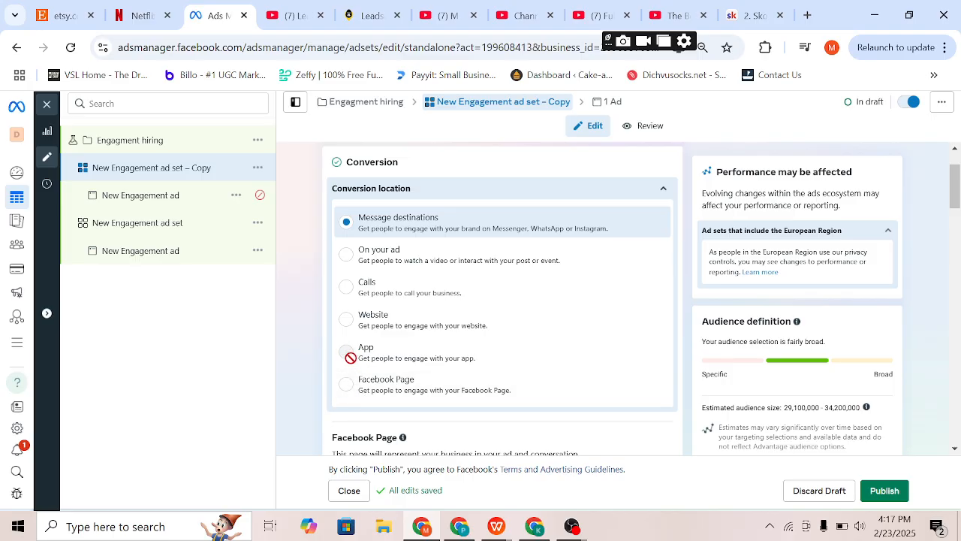
pyautogui.moveTo(350, 357)
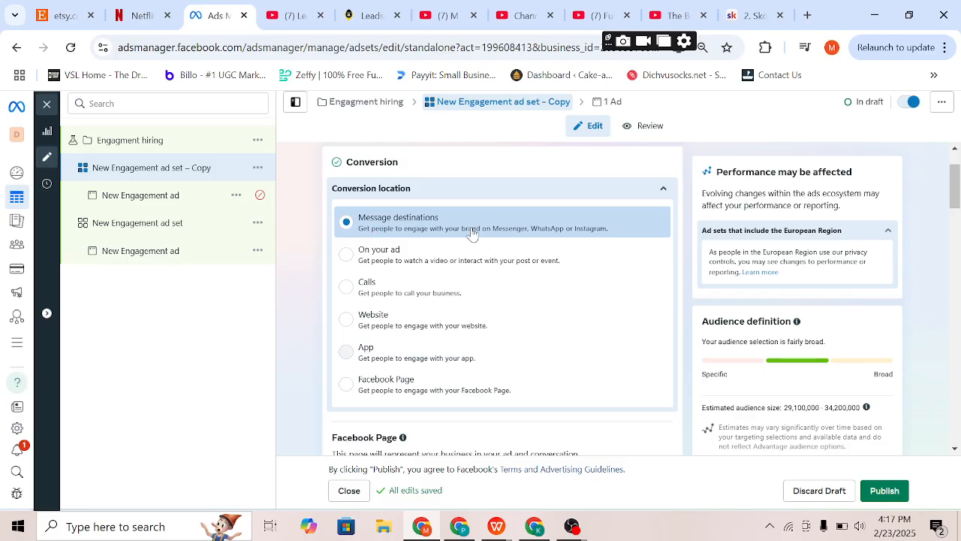
# Step: Choose Decor Delight as the ad set's Facebook Page
pyautogui.scroll(-4, 412, 359)
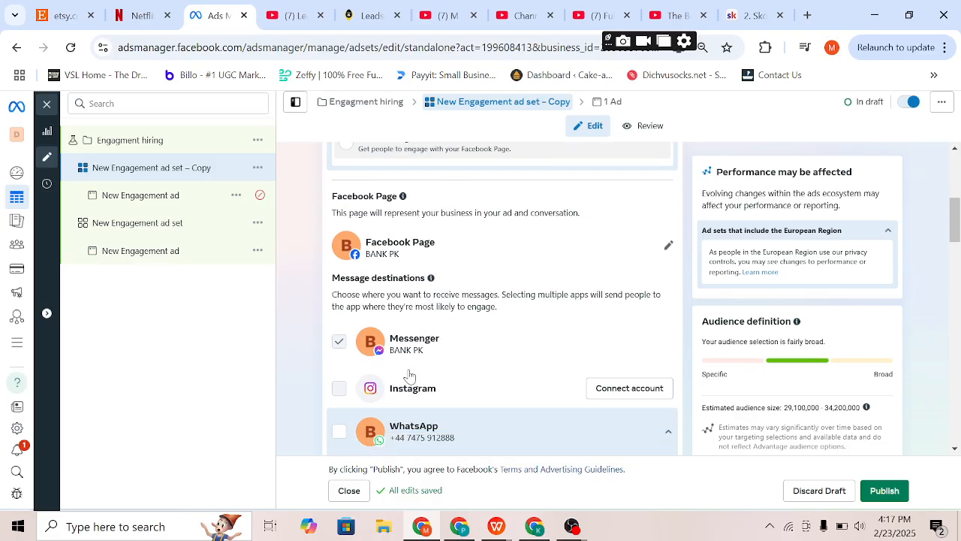
pyautogui.scroll(1, 502, 300)
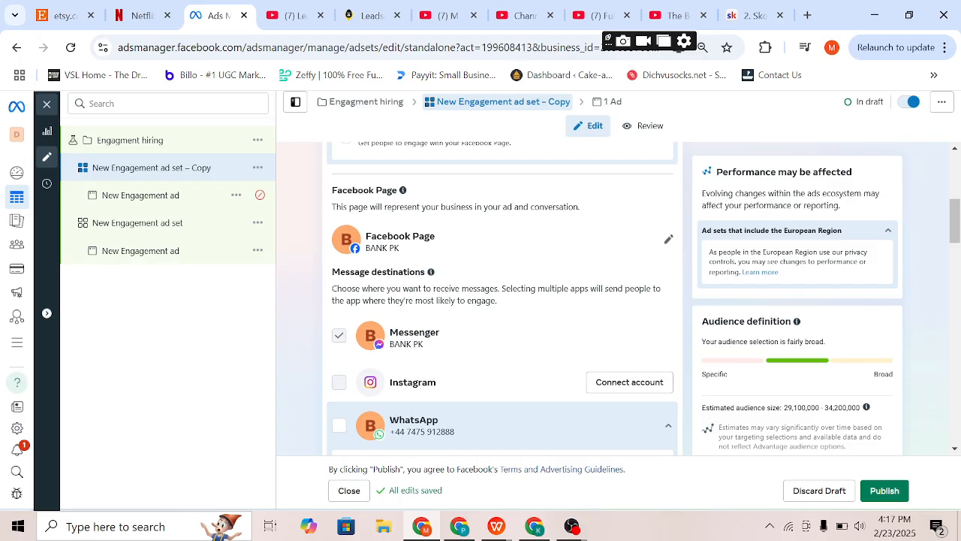
pyautogui.click(667, 242)
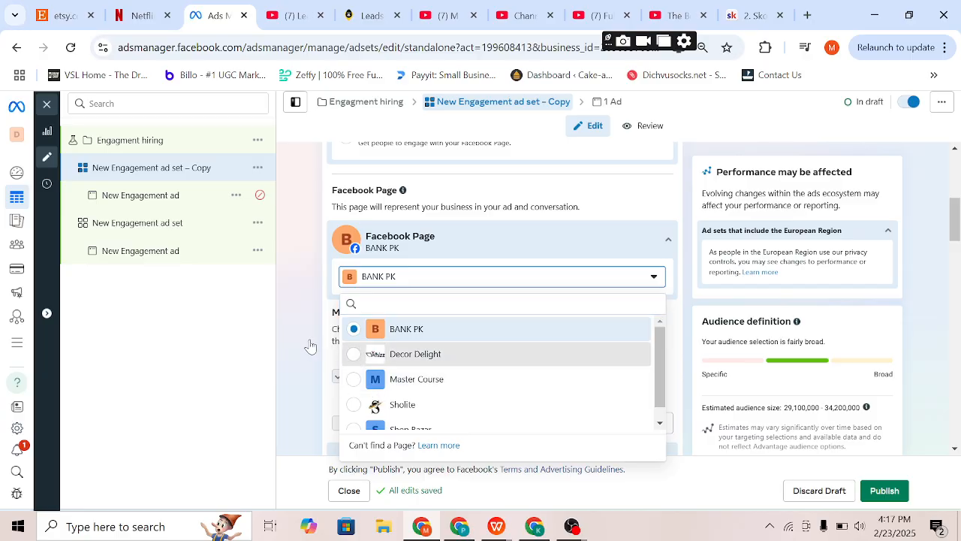
pyautogui.scroll(-1, 310, 346)
pyautogui.press('Return')
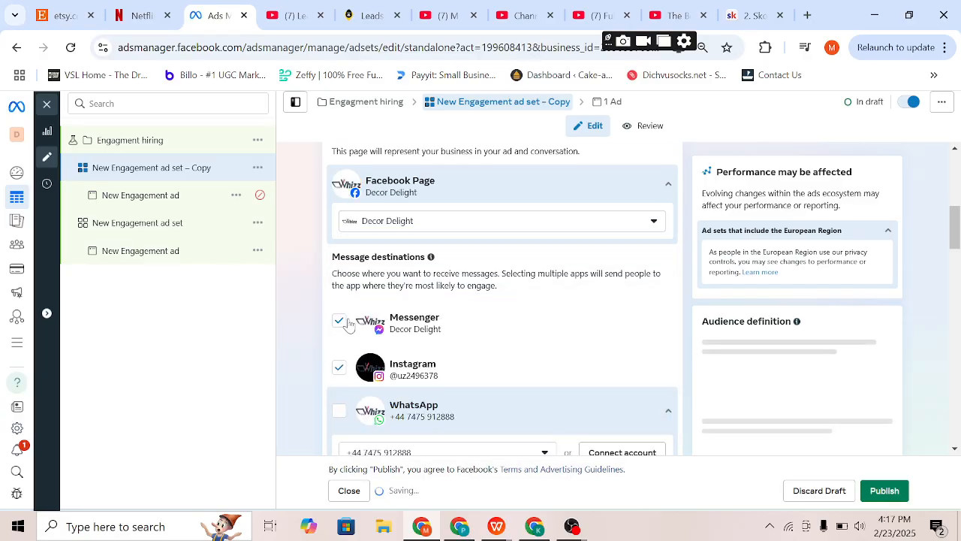
# Step: Add WhatsApp as a message destination and remove Messenger
pyautogui.click(339, 416)
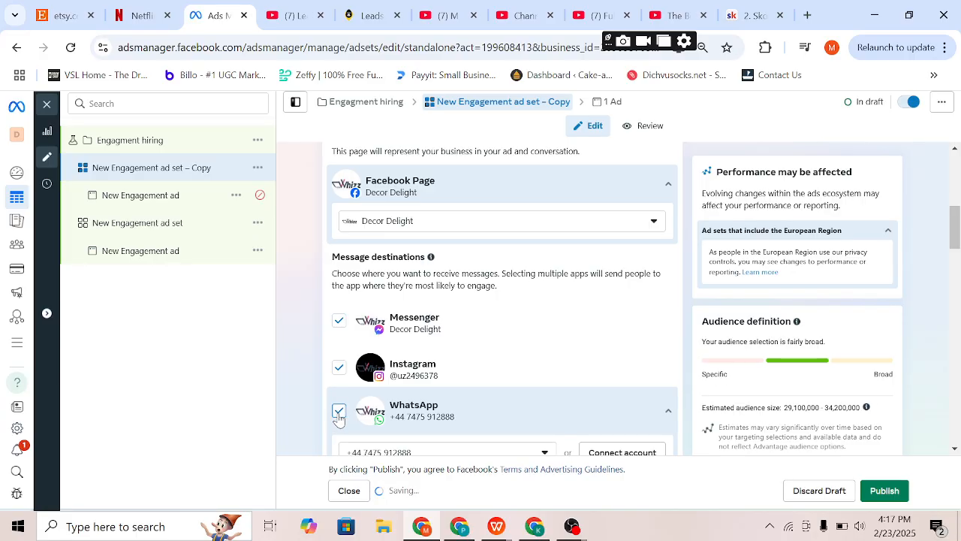
pyautogui.click(339, 321)
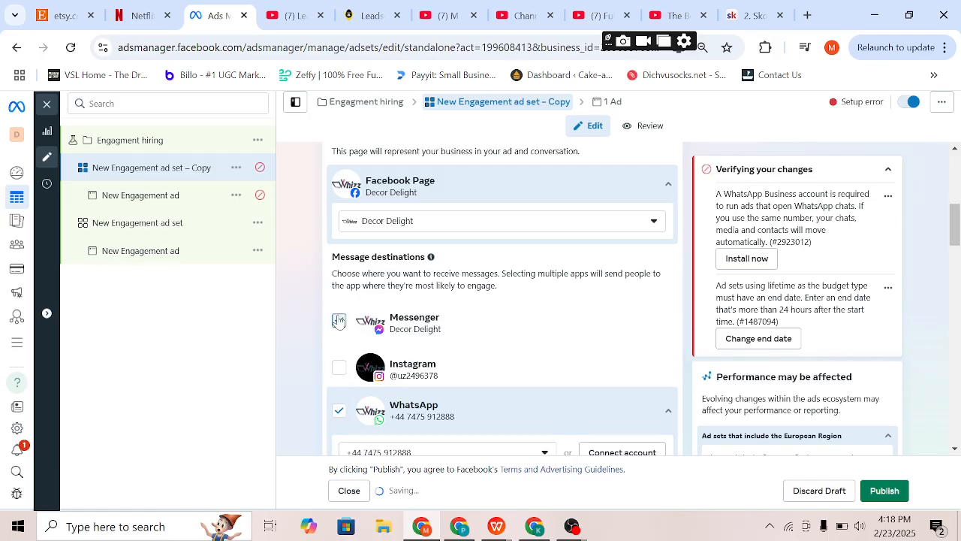
pyautogui.scroll(-2, 374, 338)
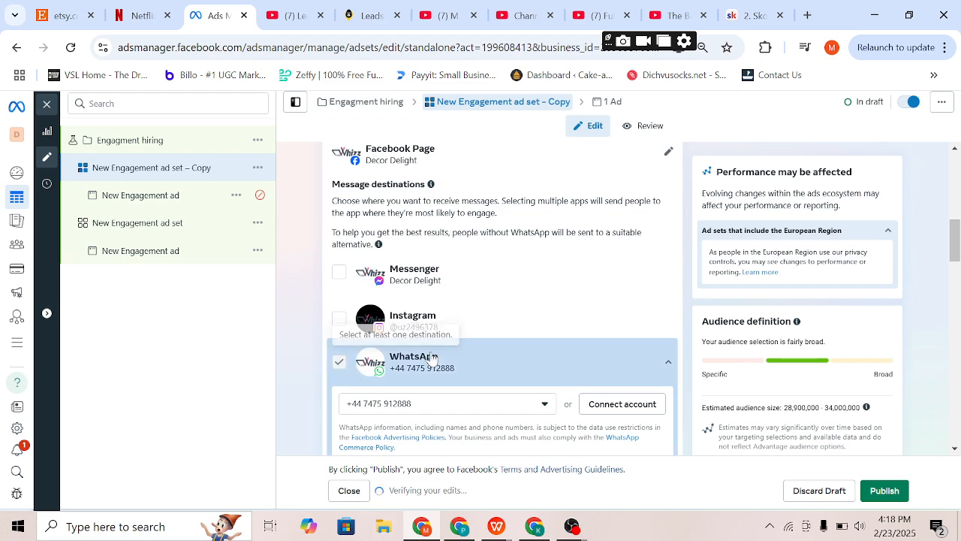
pyautogui.scroll(3, 432, 356)
pyautogui.scroll(1, 432, 357)
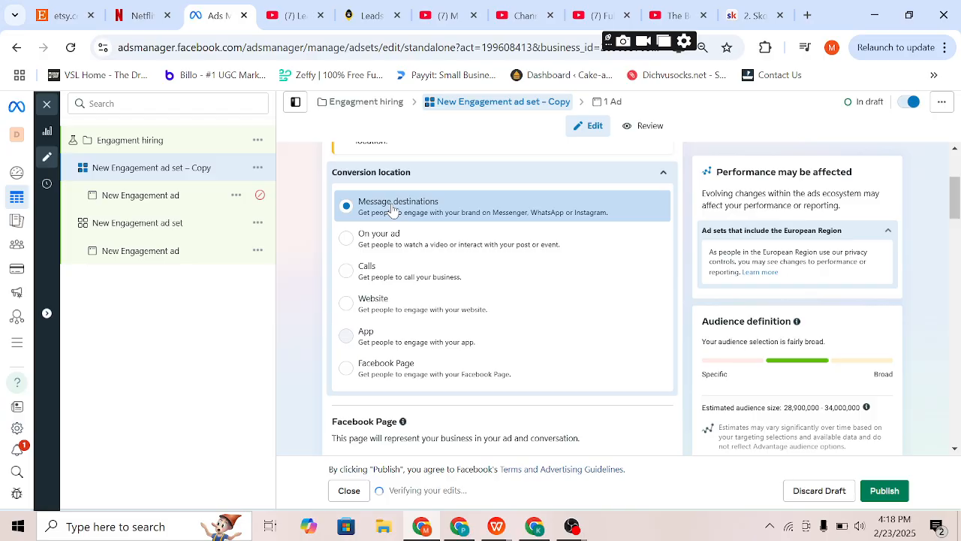
# Step: Try the On your ad and Calls conversion locations and inspect the fixed calls performance goal
pyautogui.click(347, 239)
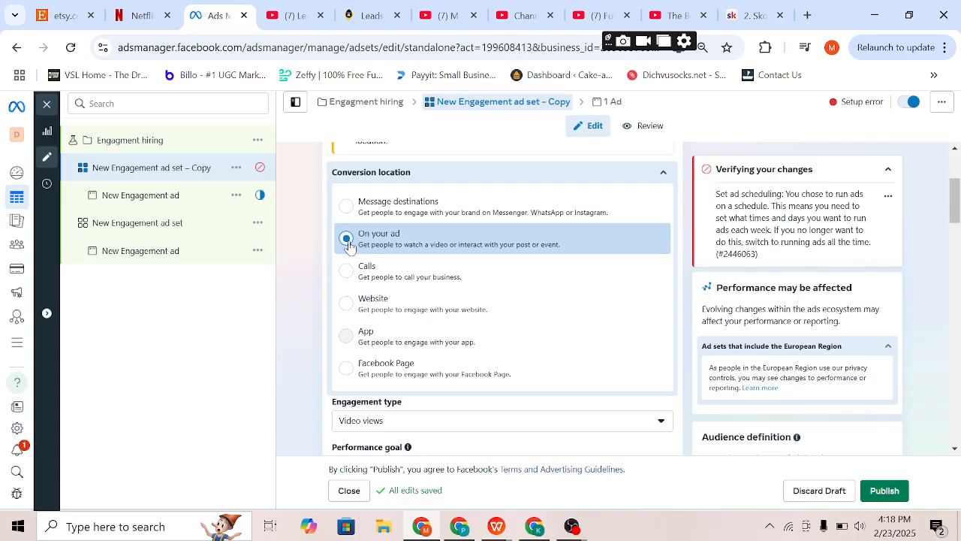
pyautogui.click(347, 271)
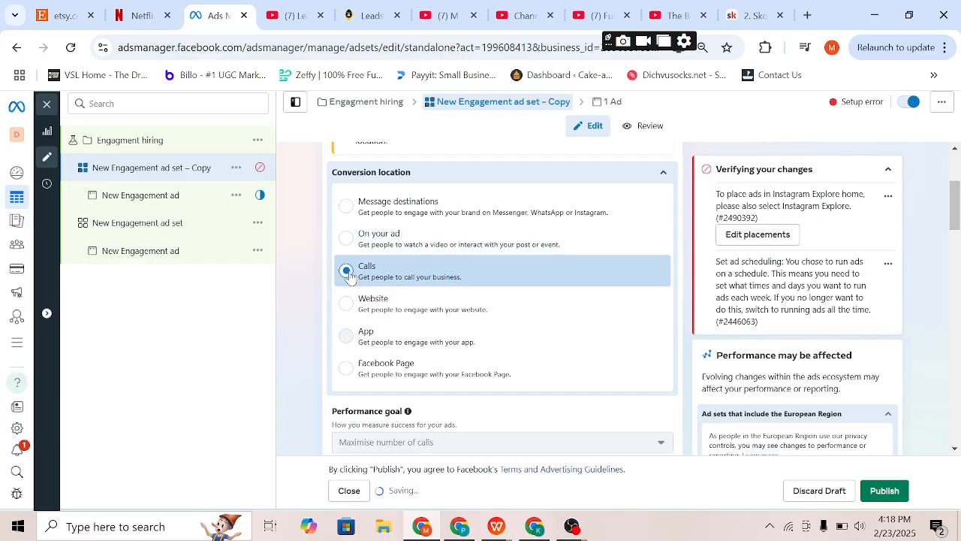
pyautogui.moveTo(457, 408); pyautogui.dragTo(332, 412)
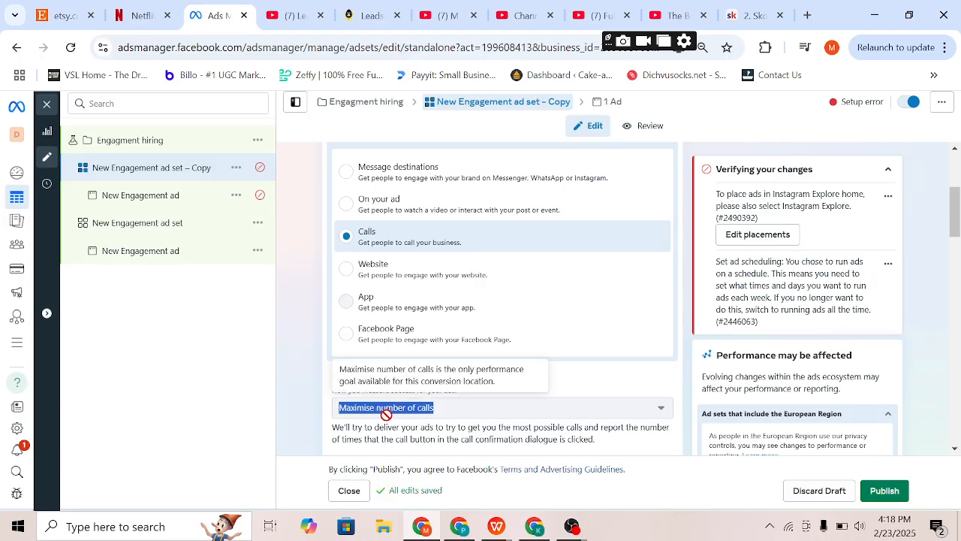
pyautogui.click(451, 407)
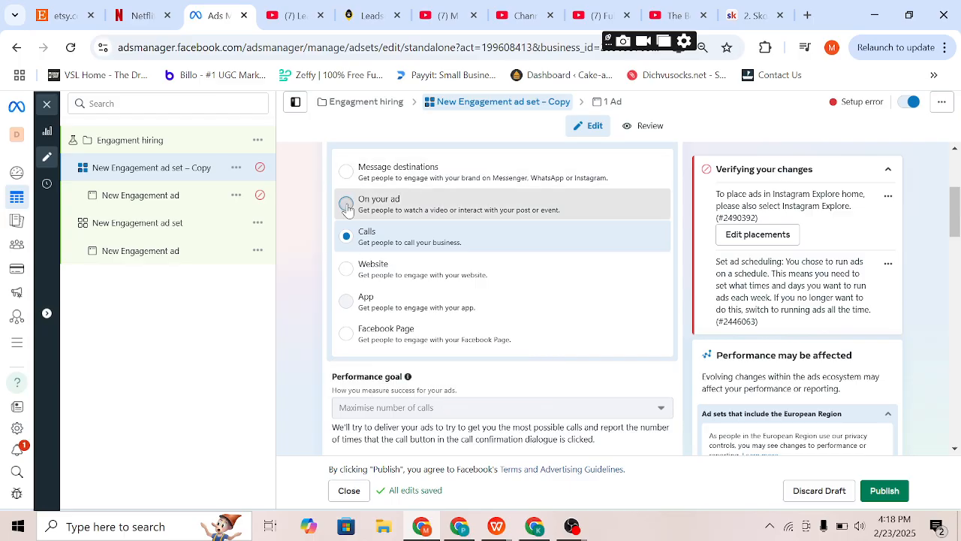
# Step: Revisit On your ad with Video views engagement and Calls, then settle on Website
pyautogui.click(346, 206)
pyautogui.scroll(-1, 346, 210)
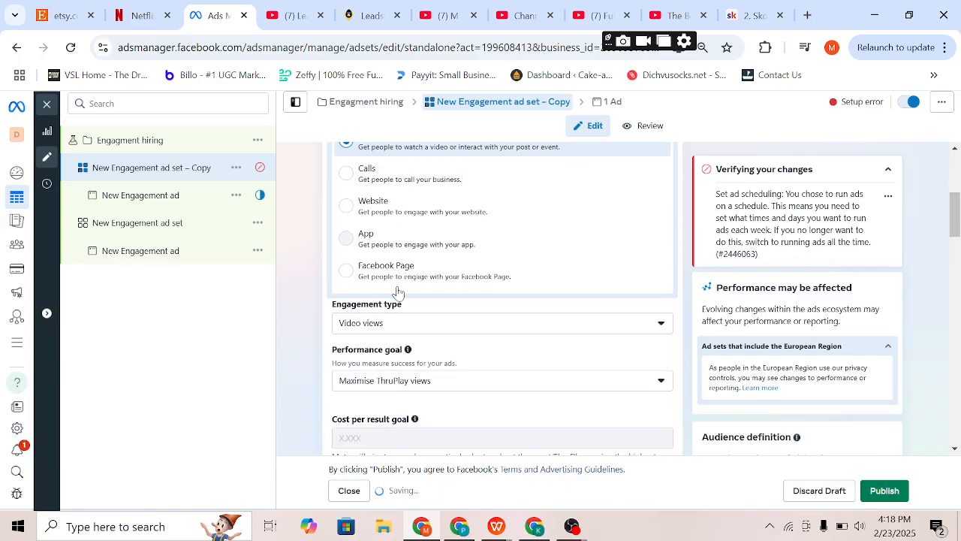
pyautogui.click(384, 325)
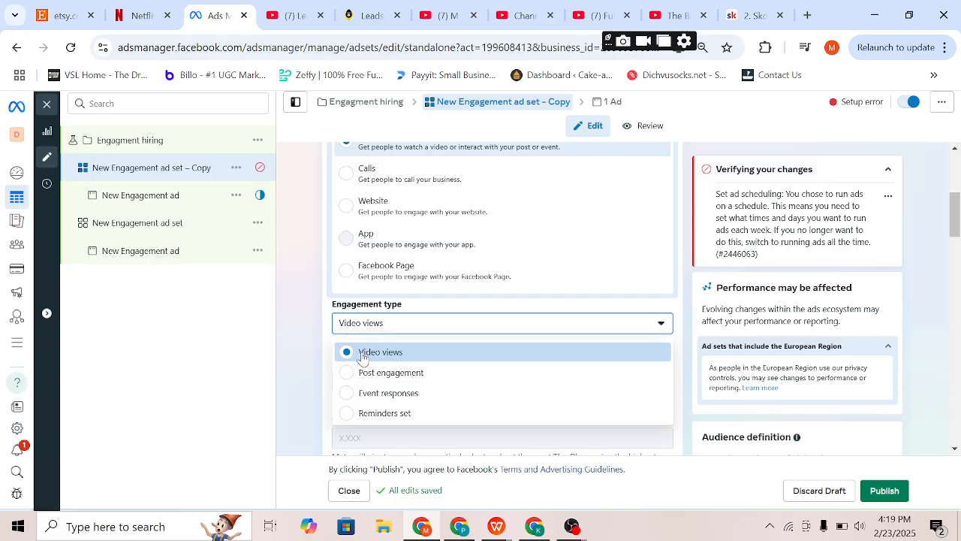
pyautogui.click(308, 334)
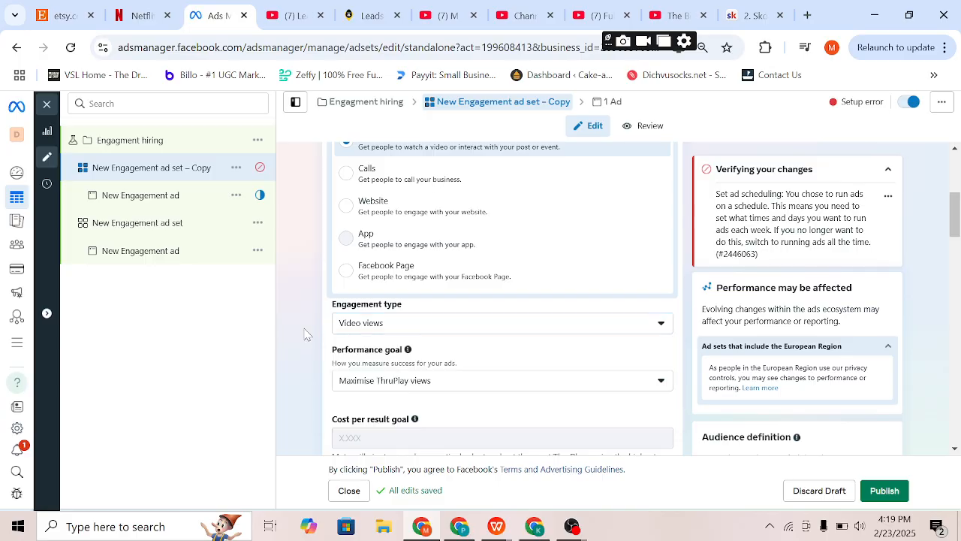
pyautogui.scroll(2, 308, 335)
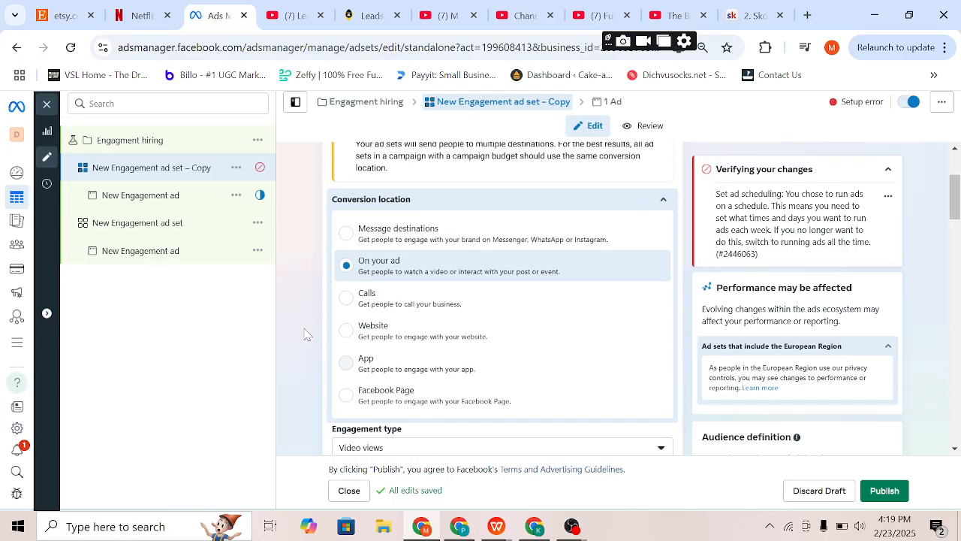
pyautogui.click(347, 299)
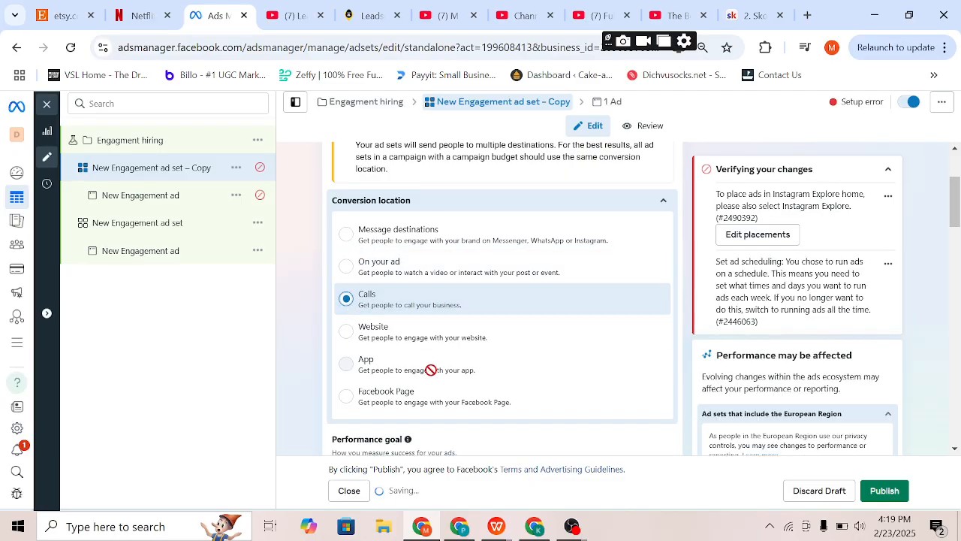
pyautogui.scroll(-1, 438, 372)
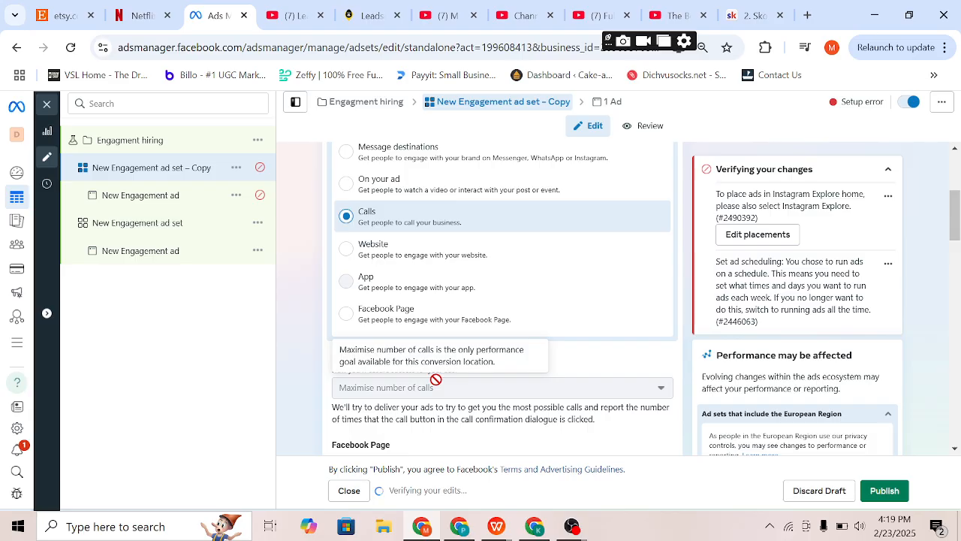
pyautogui.click(346, 252)
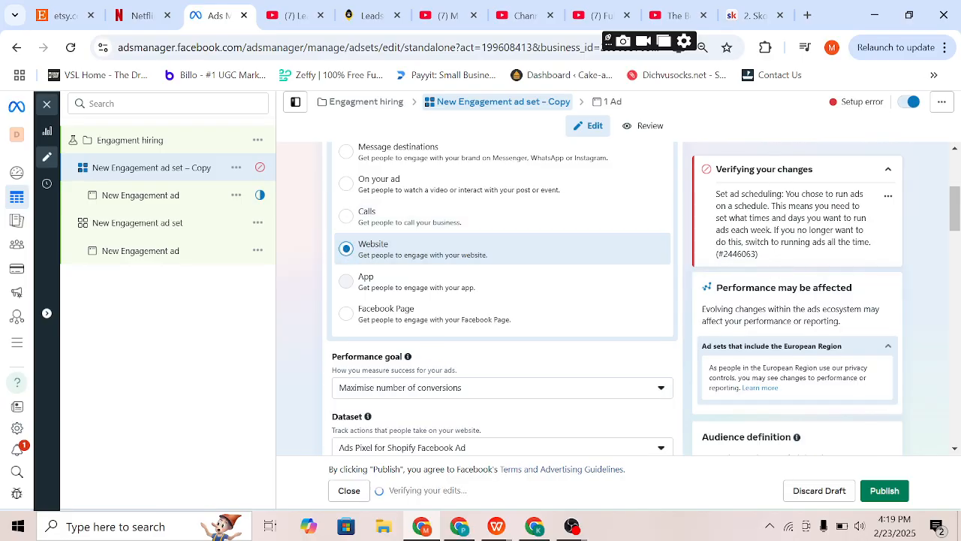
# Step: Try the performance goals maximise link clicks and maximise landing page views, then close the list
pyautogui.scroll(-1, 439, 297)
pyautogui.click(436, 307)
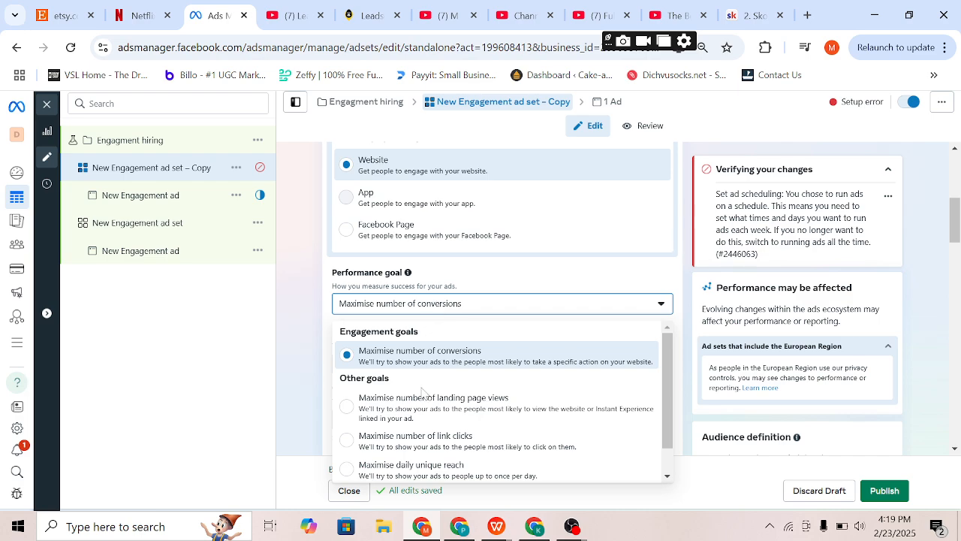
pyautogui.scroll(-1, 420, 451)
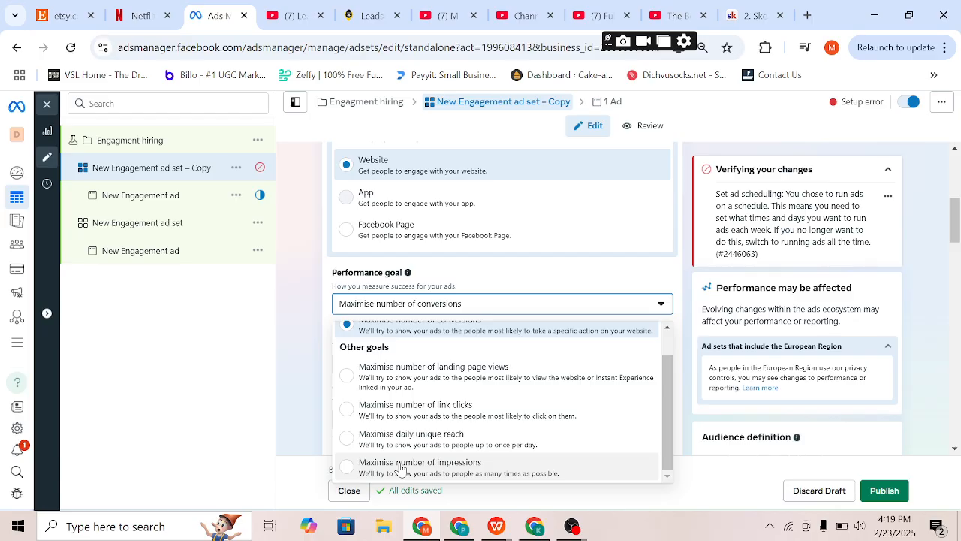
pyautogui.click(360, 412)
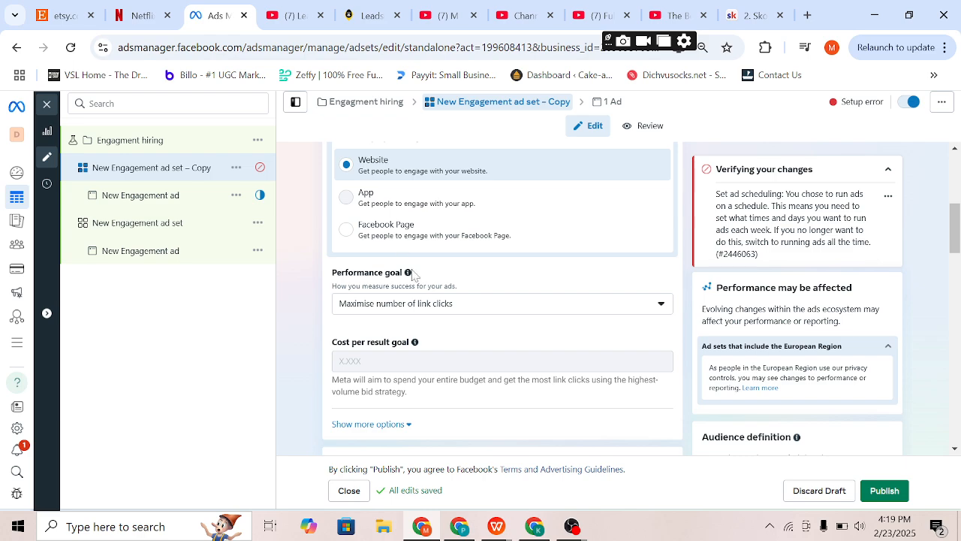
pyautogui.click(423, 304)
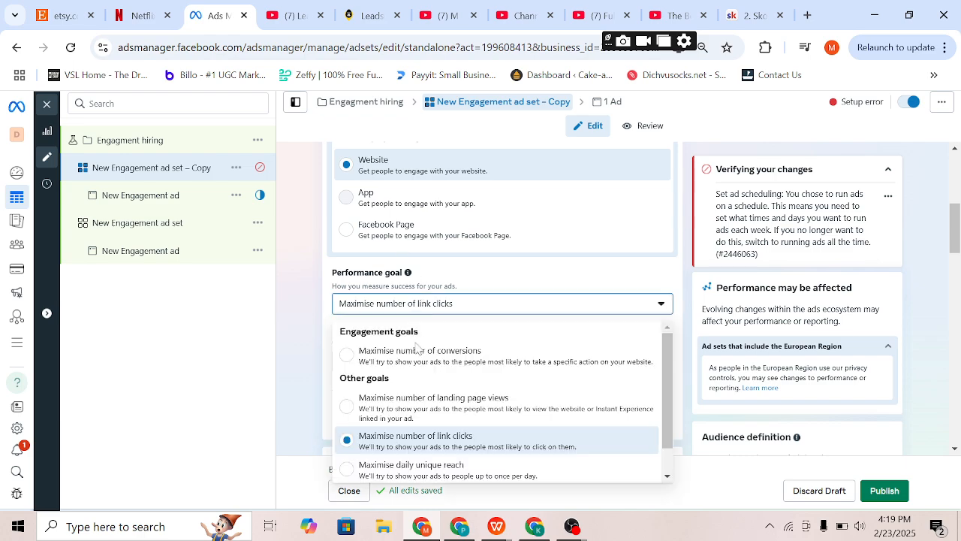
pyautogui.click(397, 400)
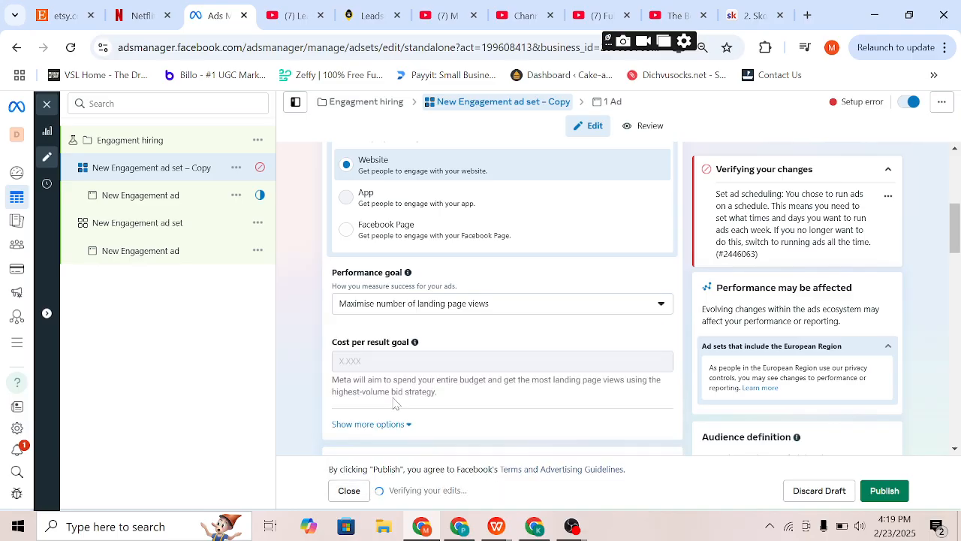
pyautogui.click(431, 307)
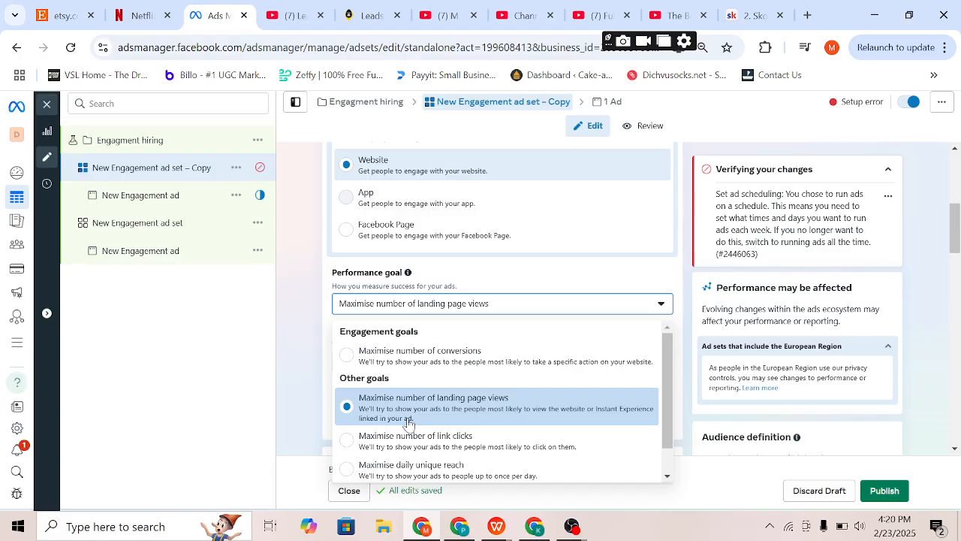
pyautogui.click(347, 239)
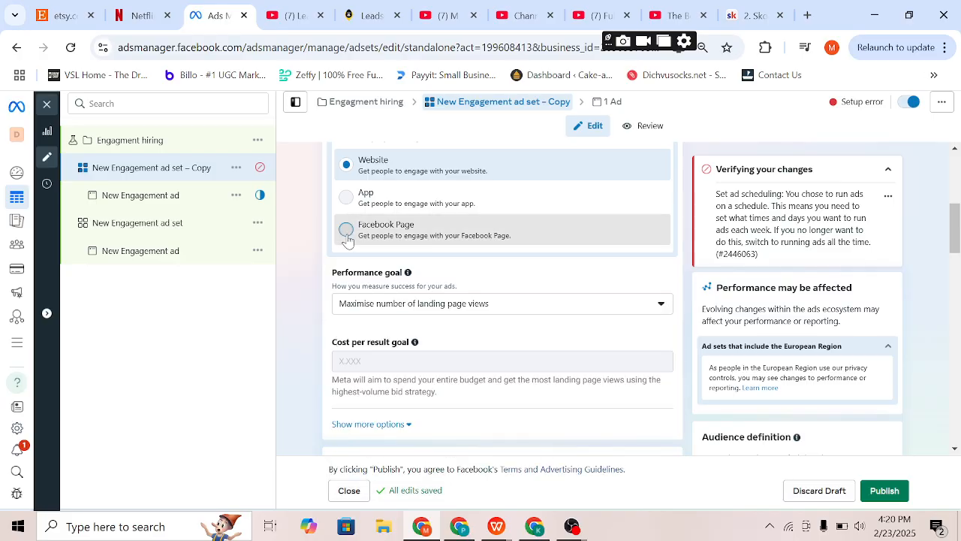
# Step: Select Facebook Page as the conversion location, with its fixed Page likes goal
pyautogui.click(346, 230)
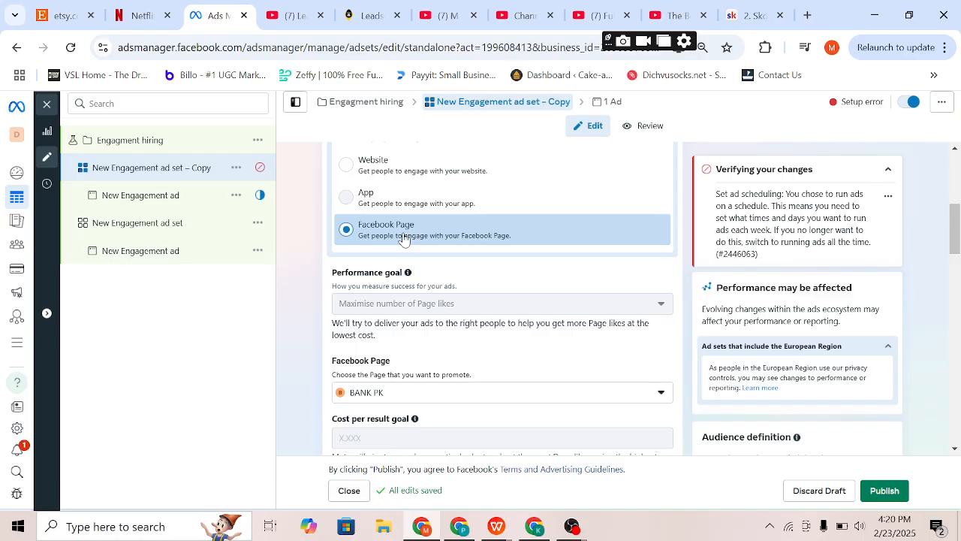
pyautogui.moveTo(466, 300); pyautogui.dragTo(331, 303)
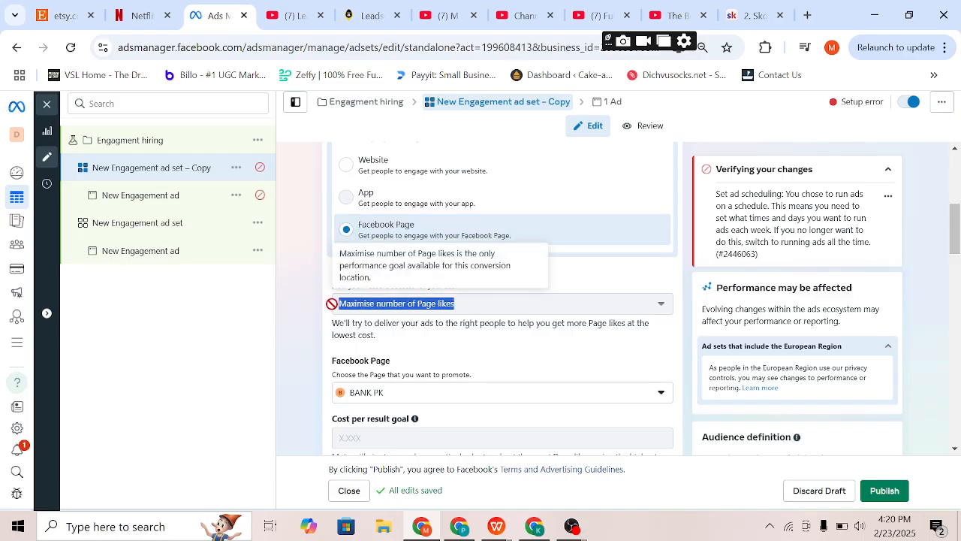
pyautogui.scroll(-1, 397, 351)
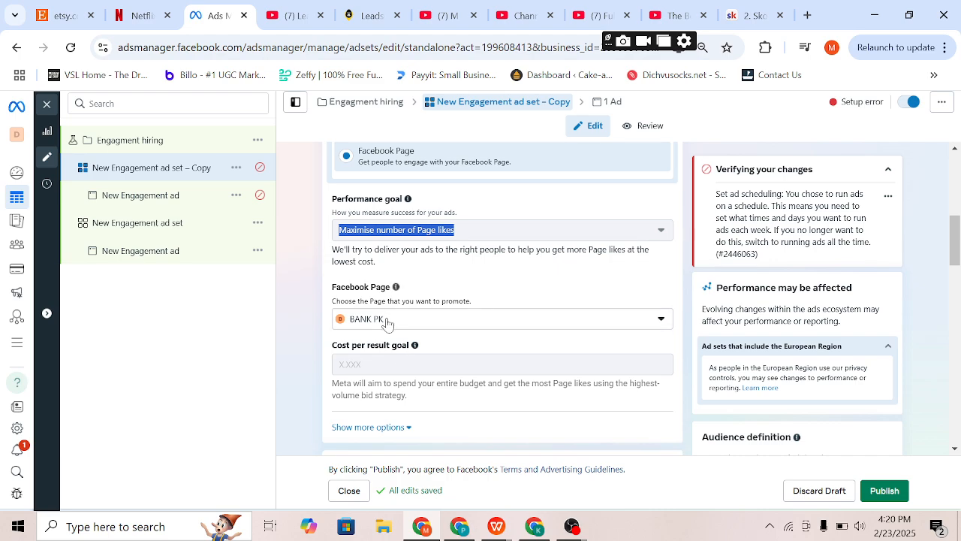
pyautogui.click(363, 370)
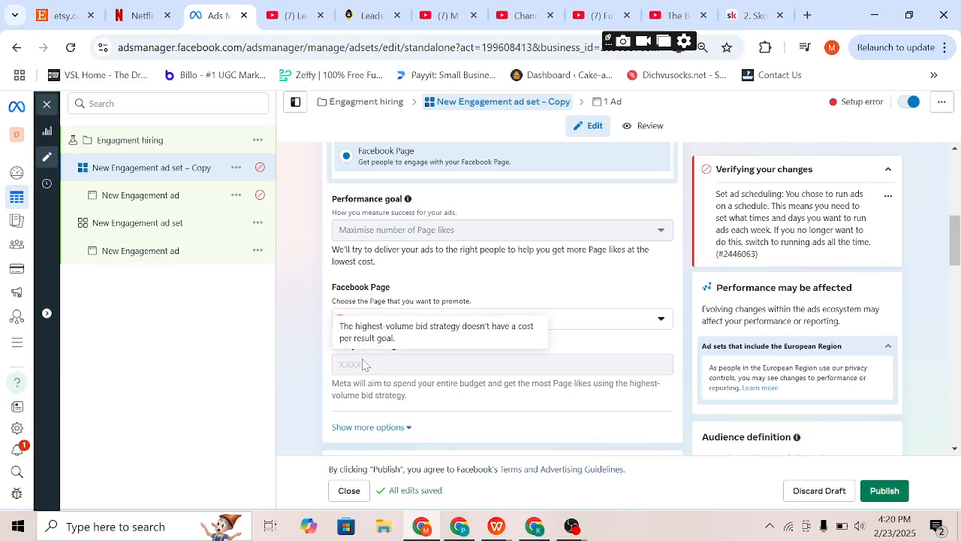
pyautogui.scroll(-3, 365, 382)
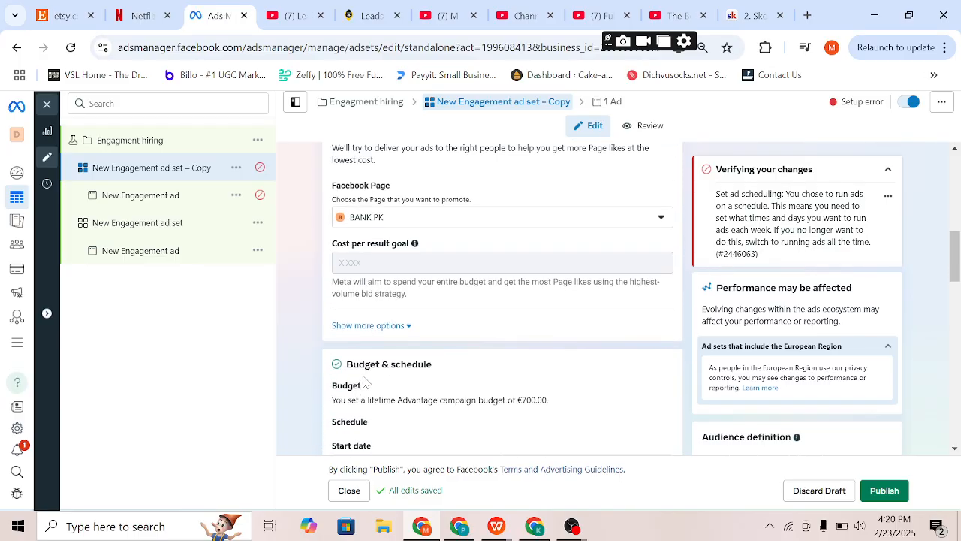
# Step: Pick 28 February 2025 in the End date calendar and commit it
pyautogui.scroll(-1, 365, 382)
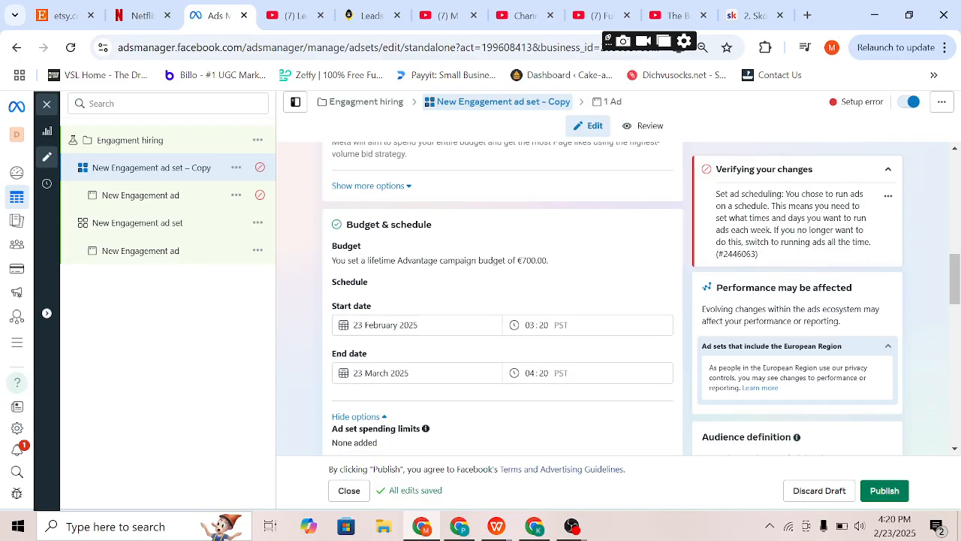
pyautogui.click(383, 372)
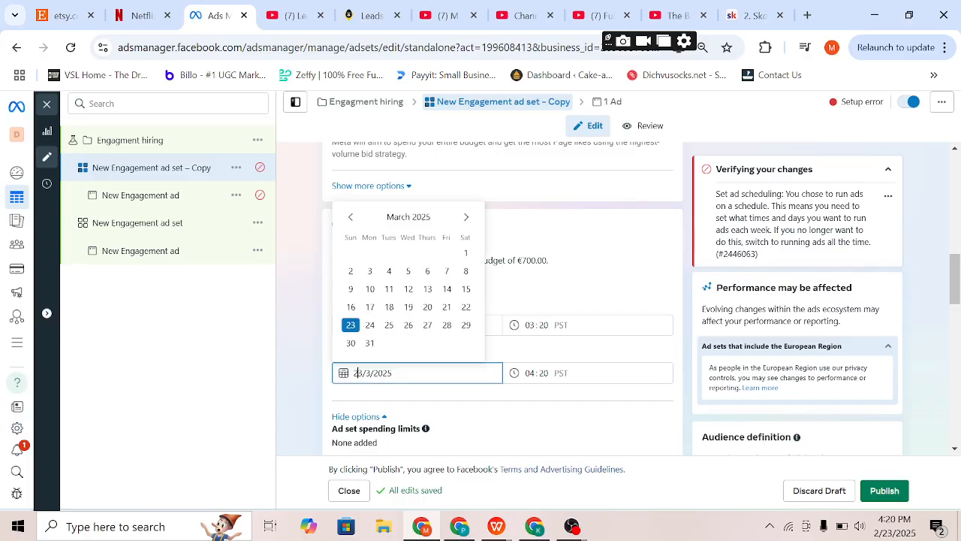
pyautogui.click(351, 217)
pyautogui.click(448, 344)
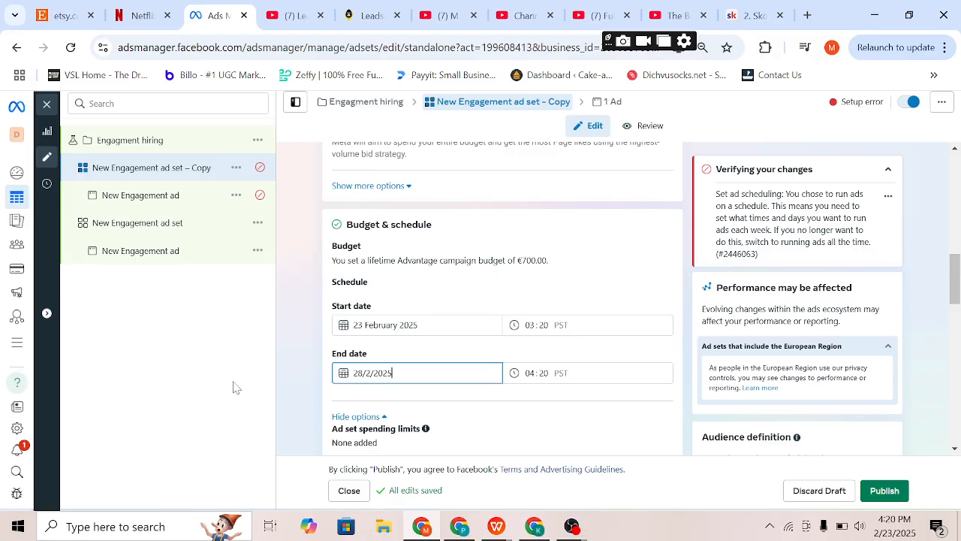
pyautogui.click(308, 384)
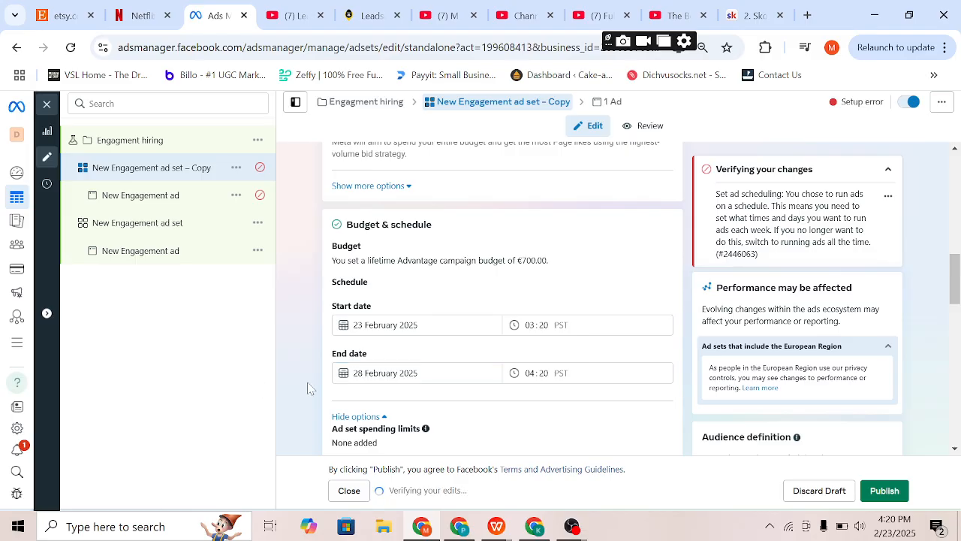
pyautogui.scroll(-1, 308, 388)
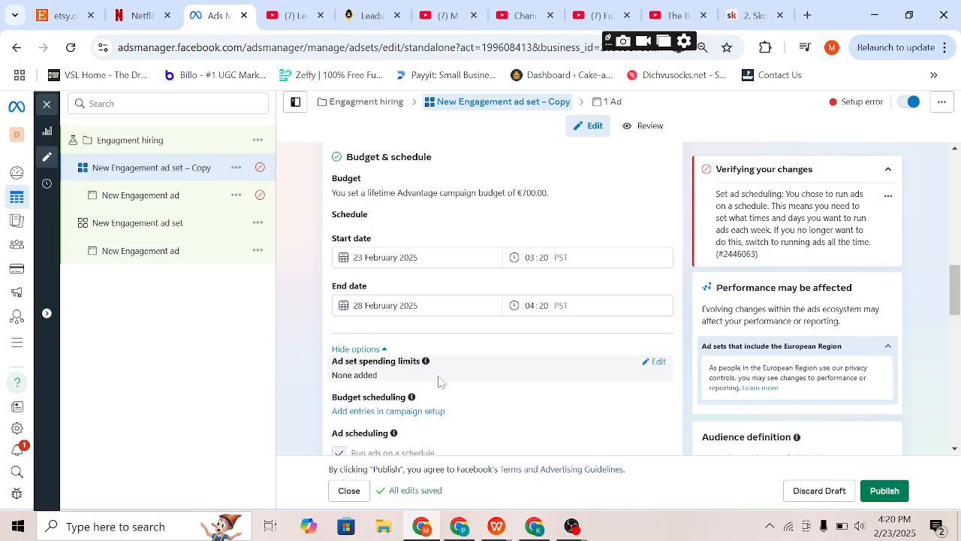
pyautogui.scroll(-4, 439, 382)
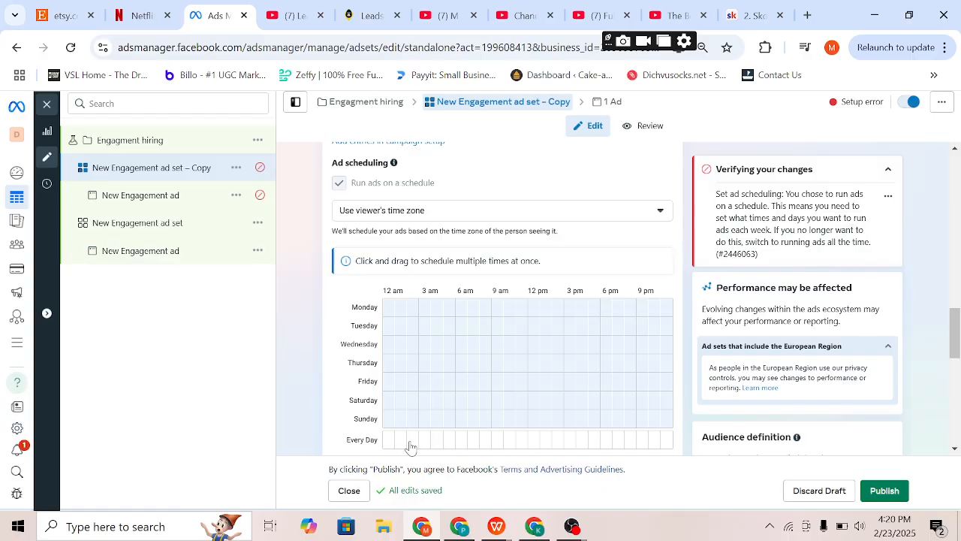
# Step: Mark a few single schedule cells, then fill Every Day for 3–6 am and 7–10 pm
pyautogui.click(426, 310)
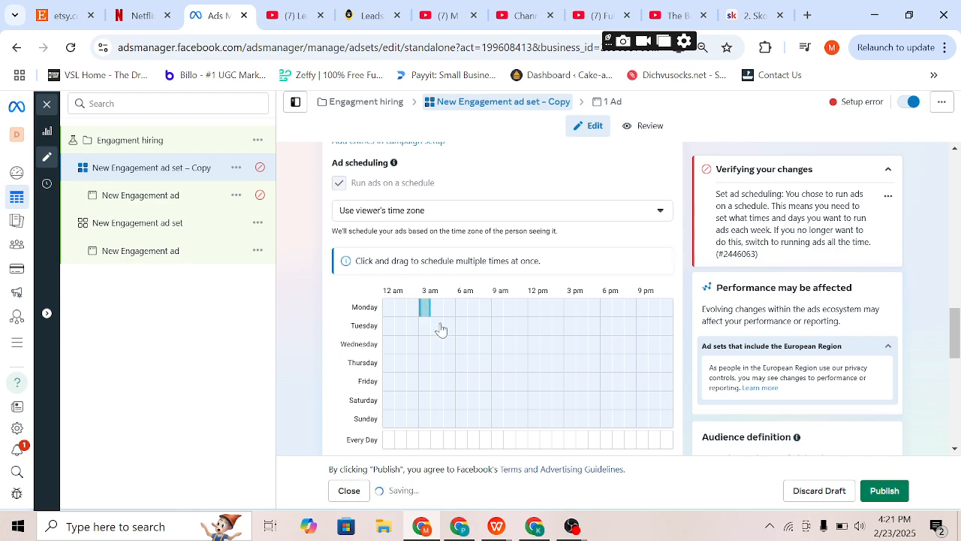
pyautogui.click(449, 329)
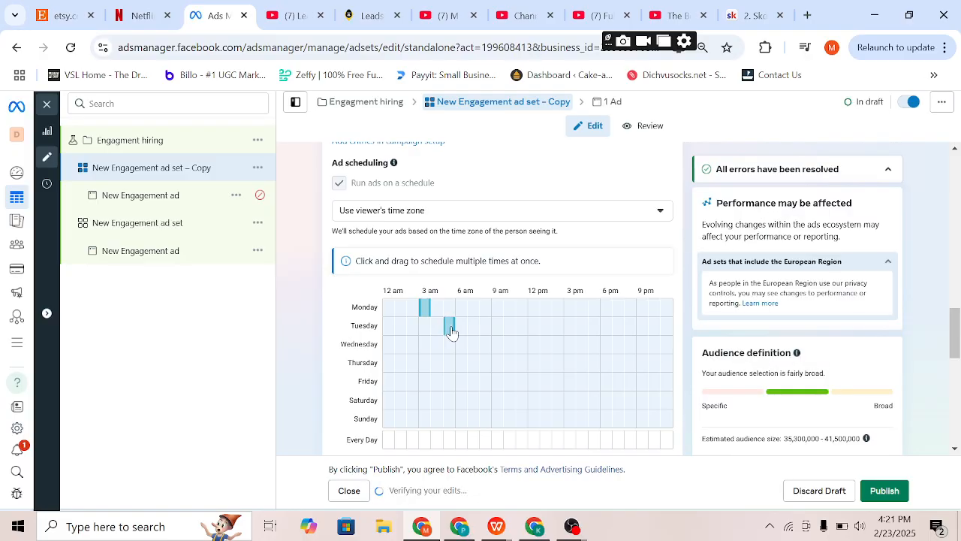
pyautogui.click(533, 350)
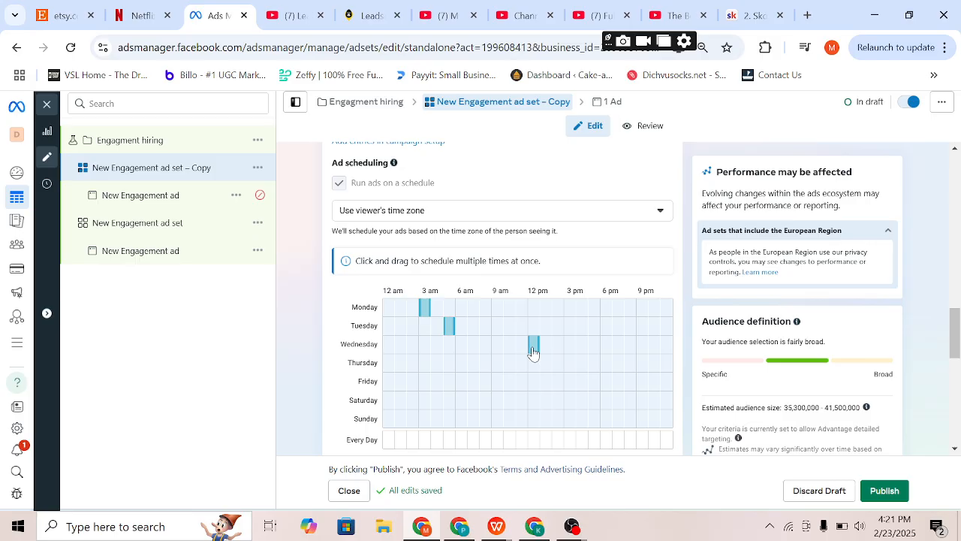
pyautogui.click(424, 446)
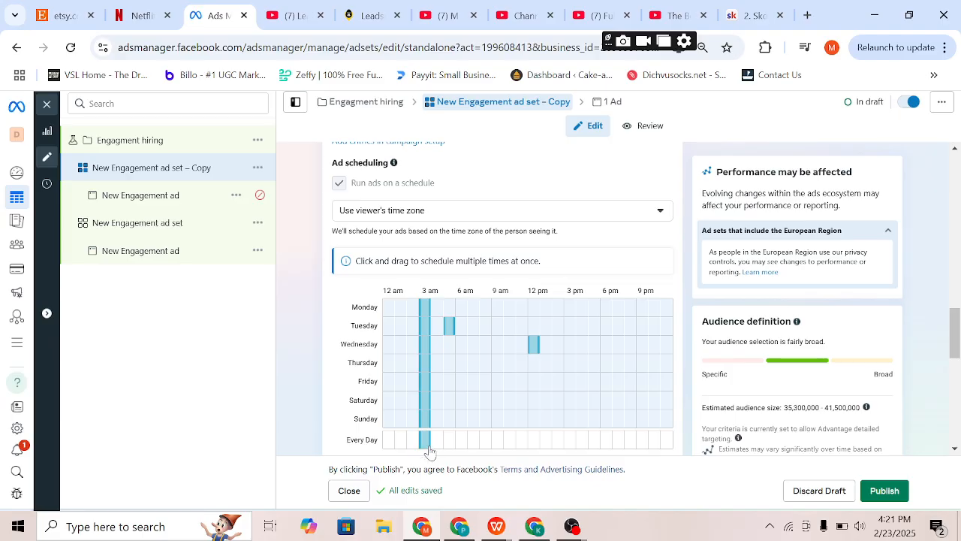
pyautogui.click(437, 446)
pyautogui.click(449, 446)
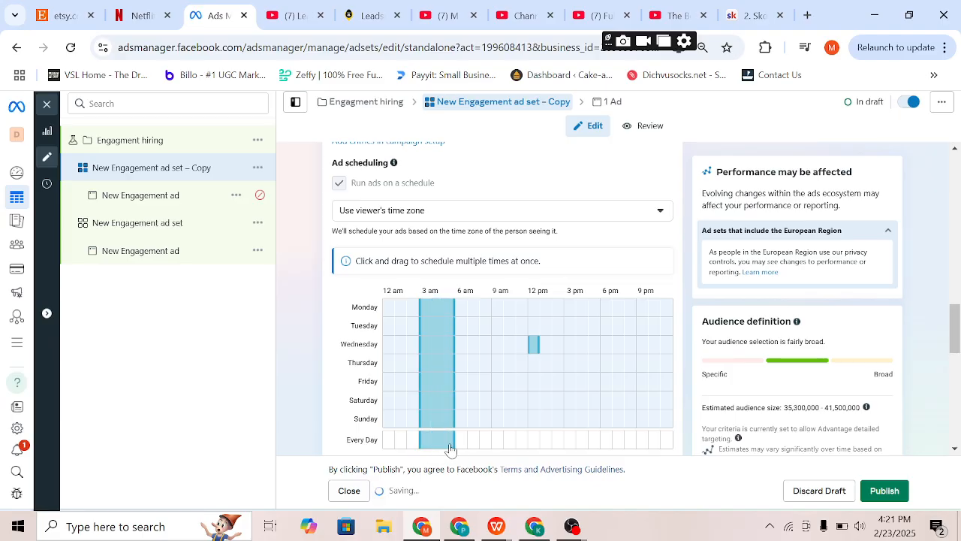
pyautogui.click(460, 446)
pyautogui.click(655, 446)
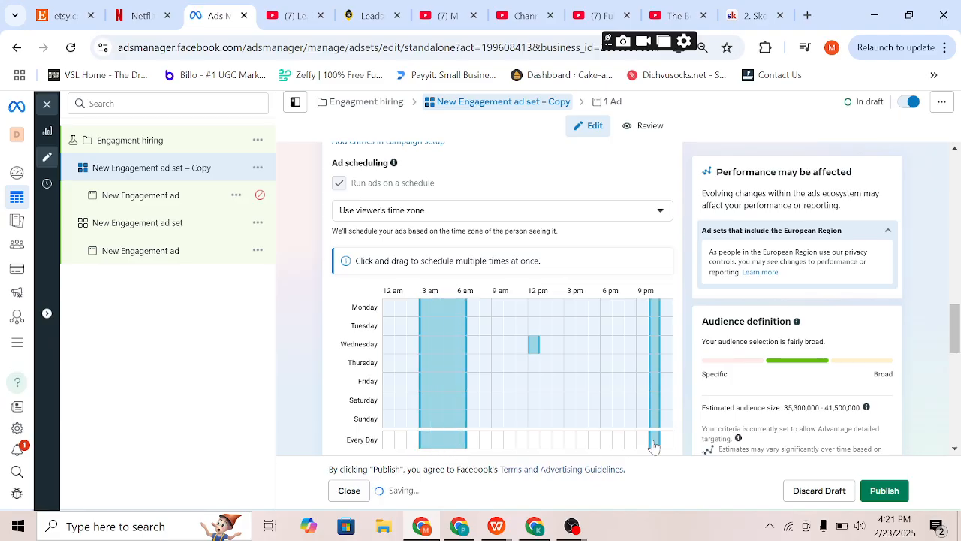
pyautogui.click(643, 446)
pyautogui.click(619, 446)
pyautogui.click(631, 446)
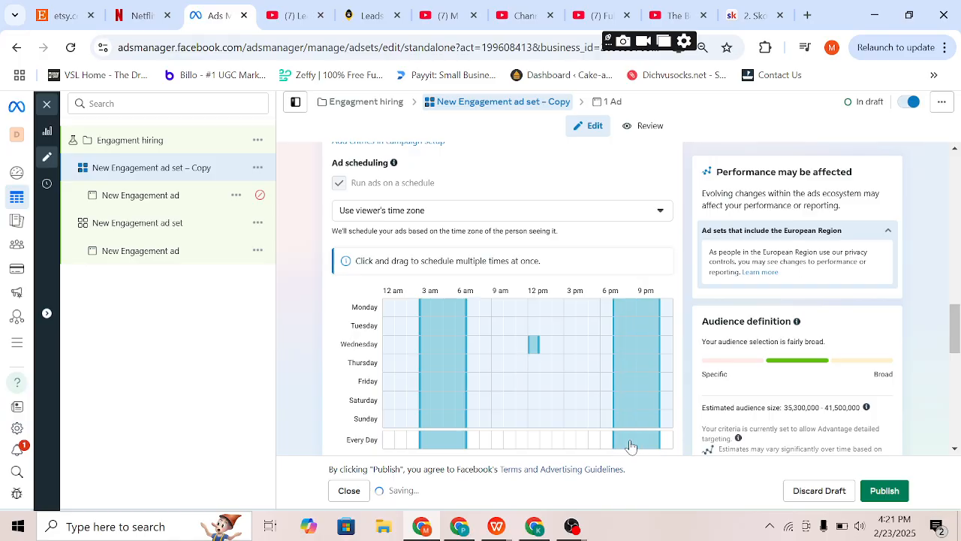
# Step: Fill the Every Day row for the remaining hours from 7 am through 6 pm
pyautogui.click(605, 446)
pyautogui.click(595, 446)
pyautogui.click(583, 446)
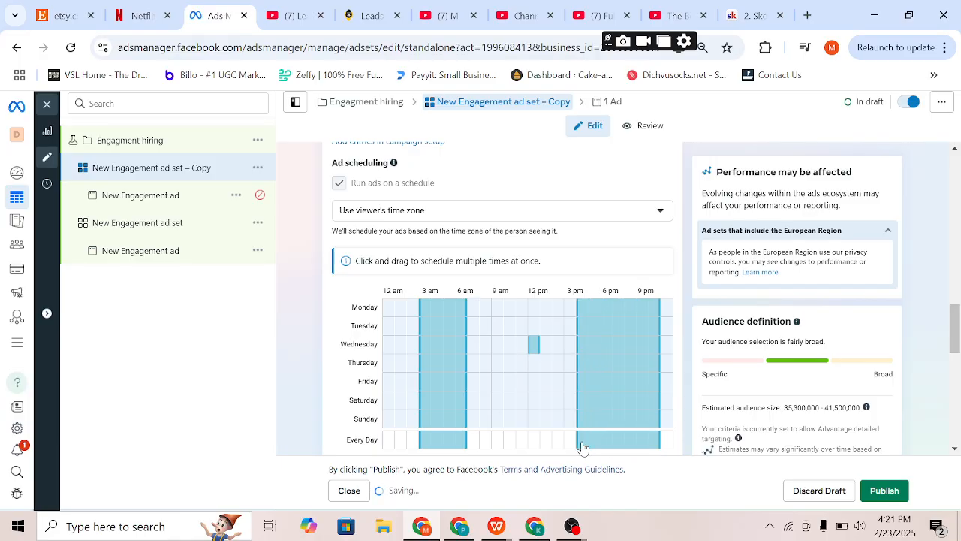
pyautogui.click(571, 446)
pyautogui.click(558, 446)
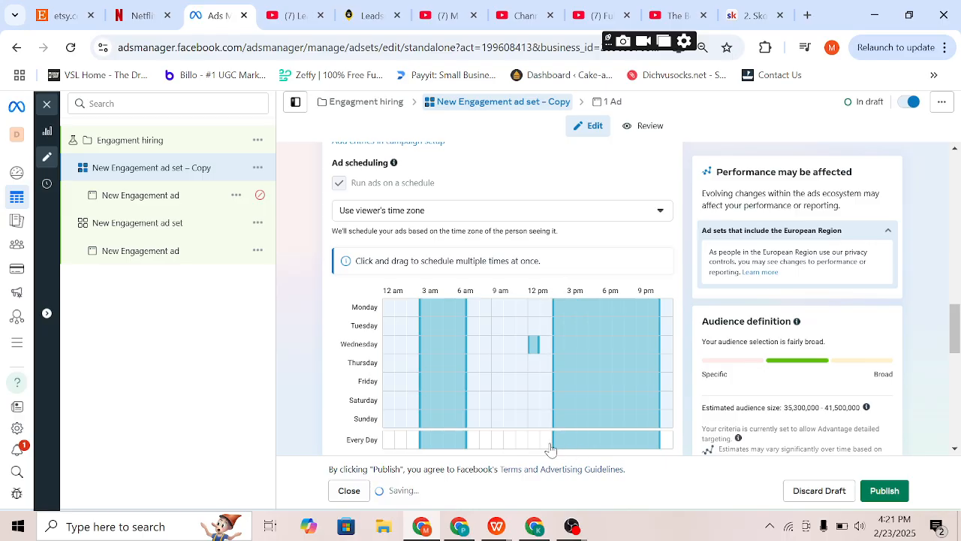
pyautogui.click(546, 446)
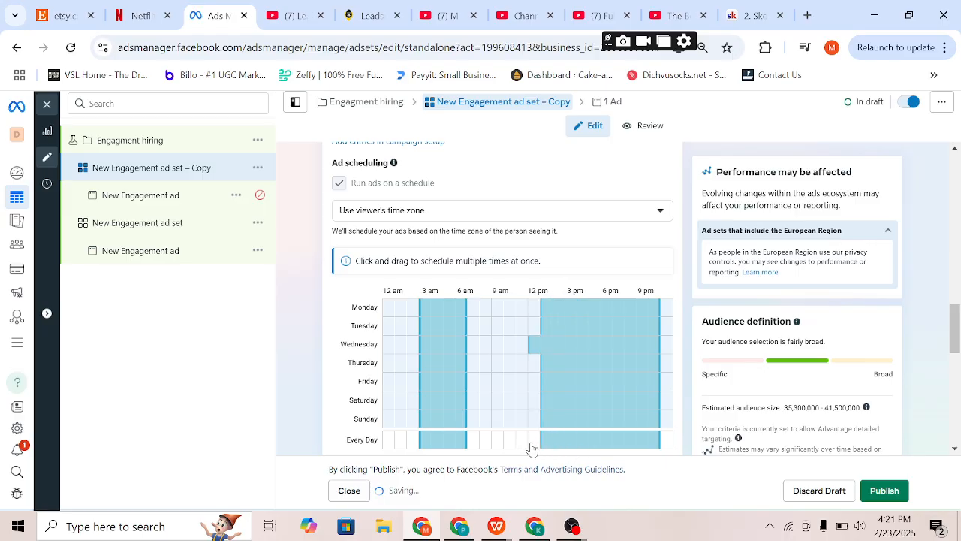
pyautogui.click(532, 447)
pyautogui.click(521, 447)
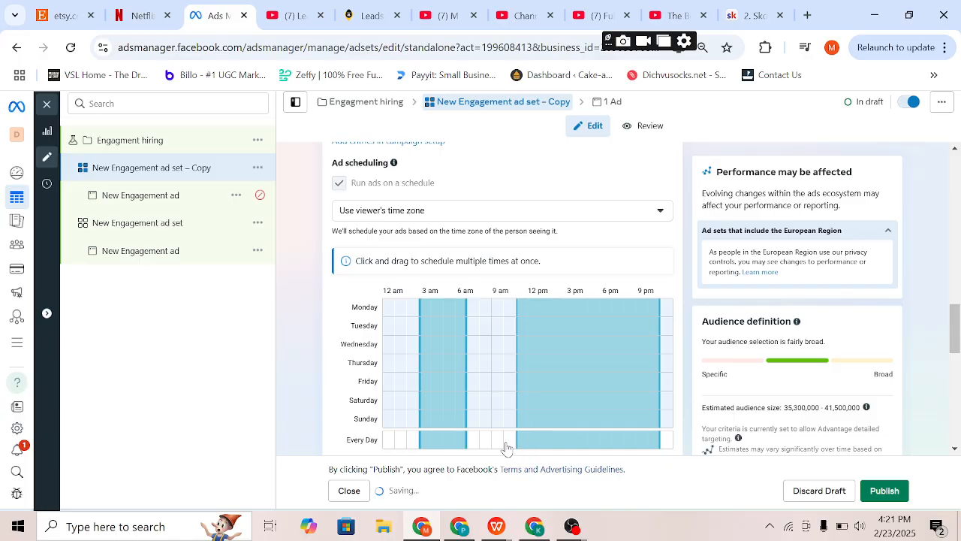
pyautogui.click(509, 446)
pyautogui.click(499, 446)
pyautogui.click(486, 447)
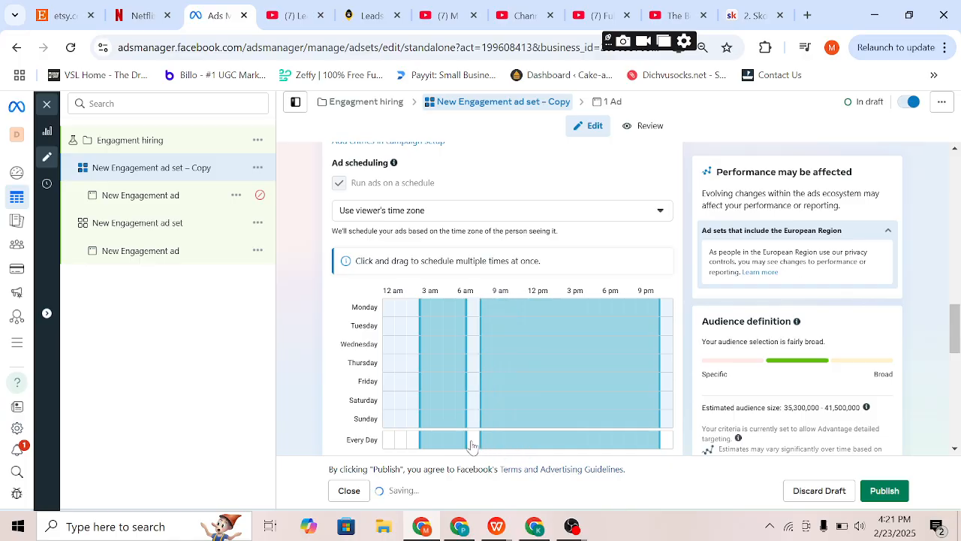
pyautogui.click(466, 435)
pyautogui.scroll(-3, 467, 432)
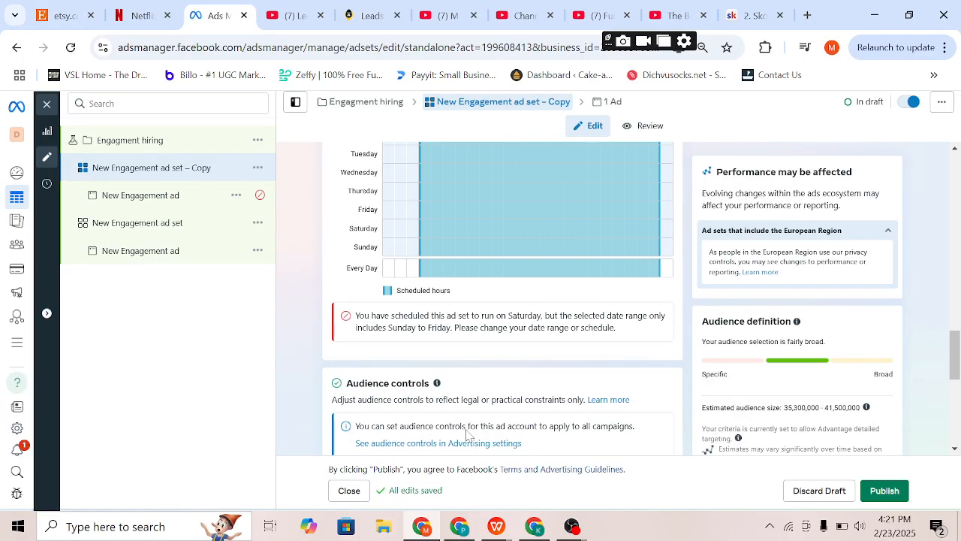
# Step: Choose 'Switch to original audience options' and confirm 'Use original audience'
pyautogui.scroll(-1, 467, 434)
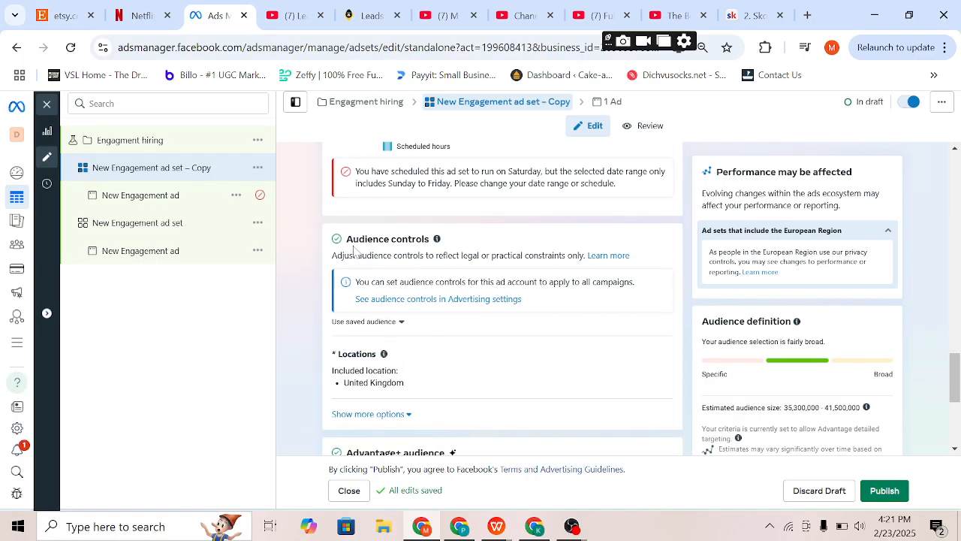
pyautogui.moveTo(344, 239); pyautogui.dragTo(436, 238)
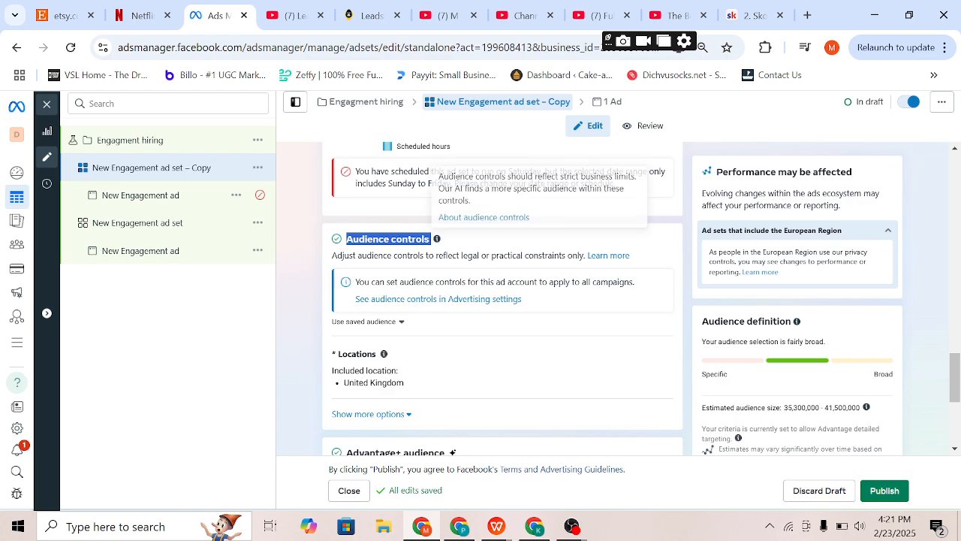
pyautogui.scroll(-2, 423, 292)
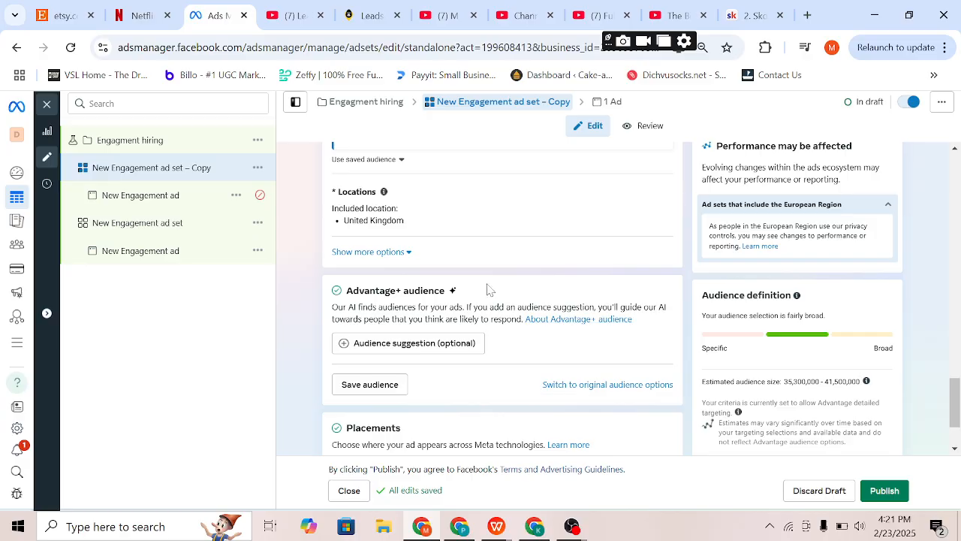
pyautogui.scroll(2, 489, 288)
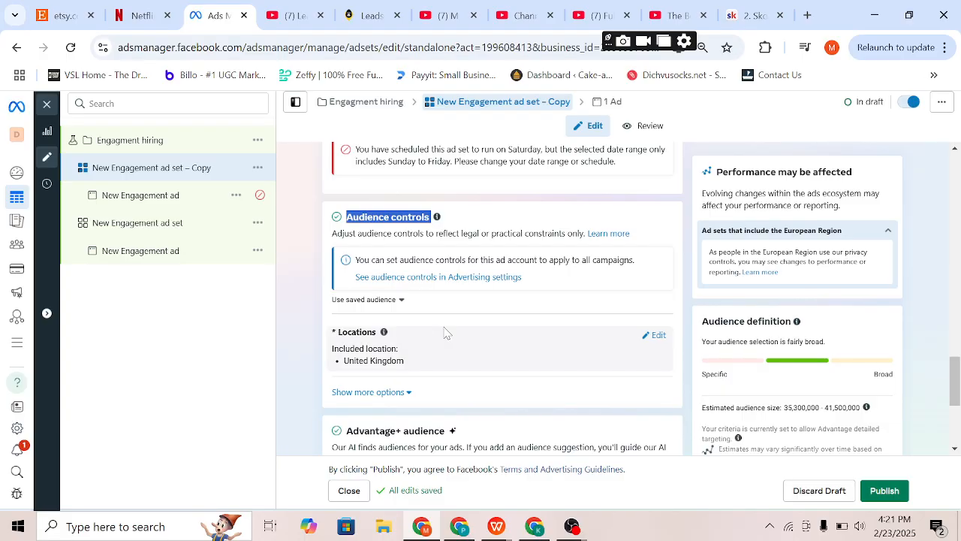
pyautogui.scroll(-3, 446, 333)
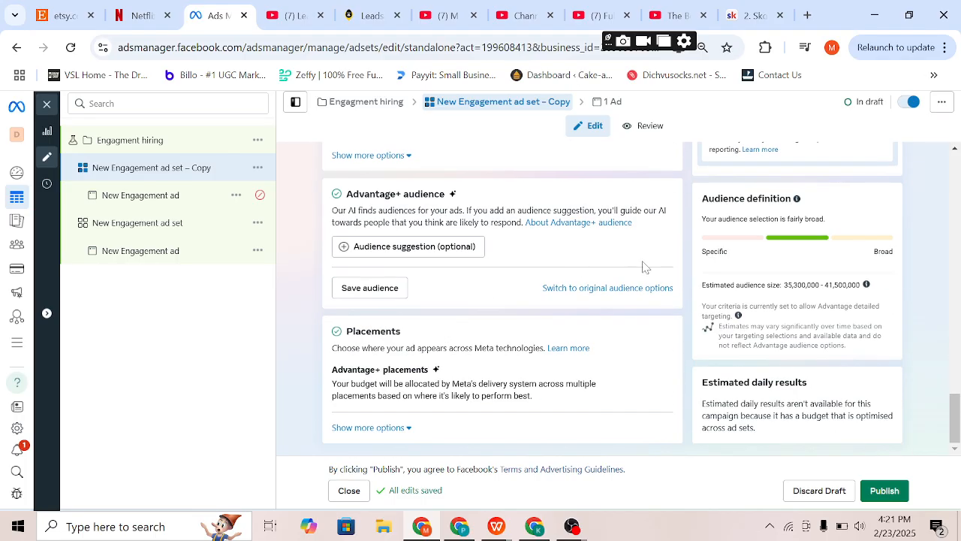
pyautogui.click(584, 290)
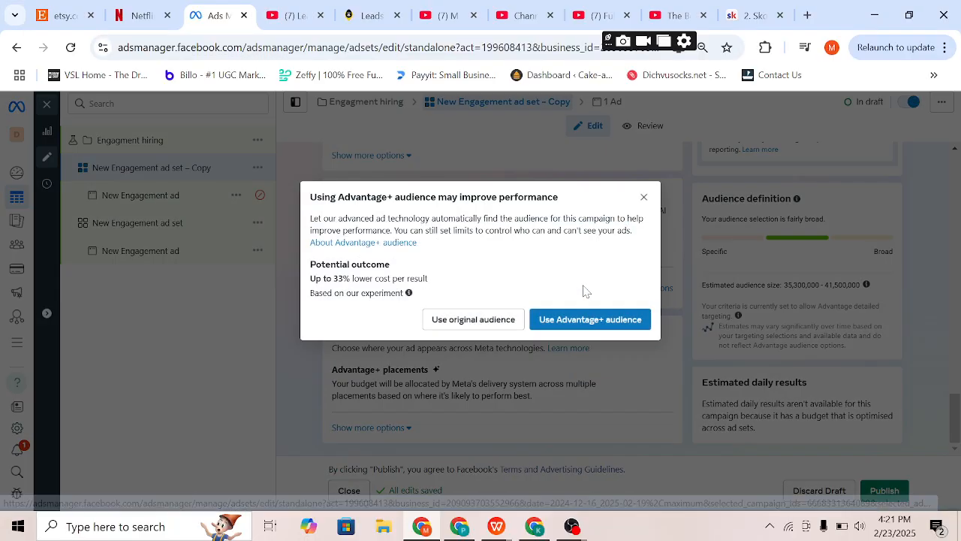
pyautogui.click(472, 322)
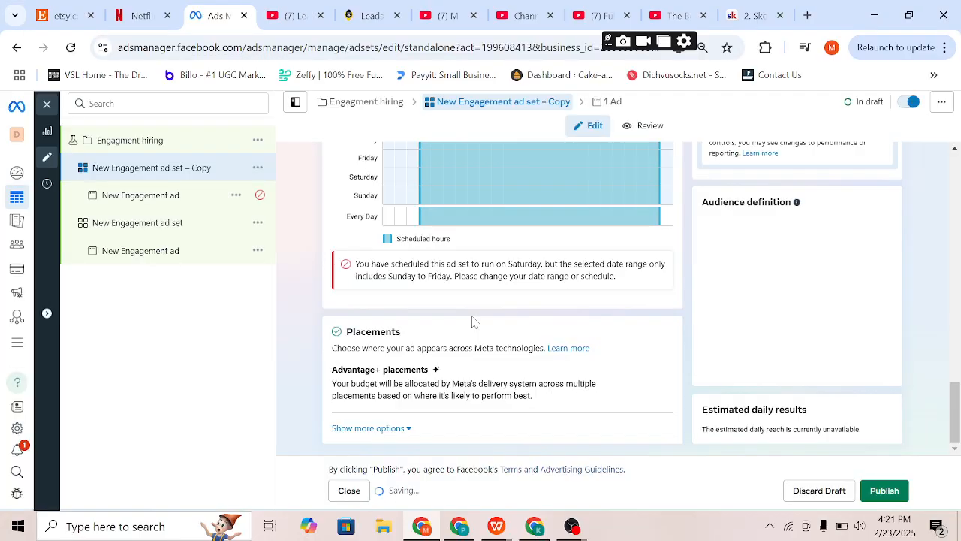
# Step: Add Pakistan as a targeted location
pyautogui.scroll(-4, 440, 368)
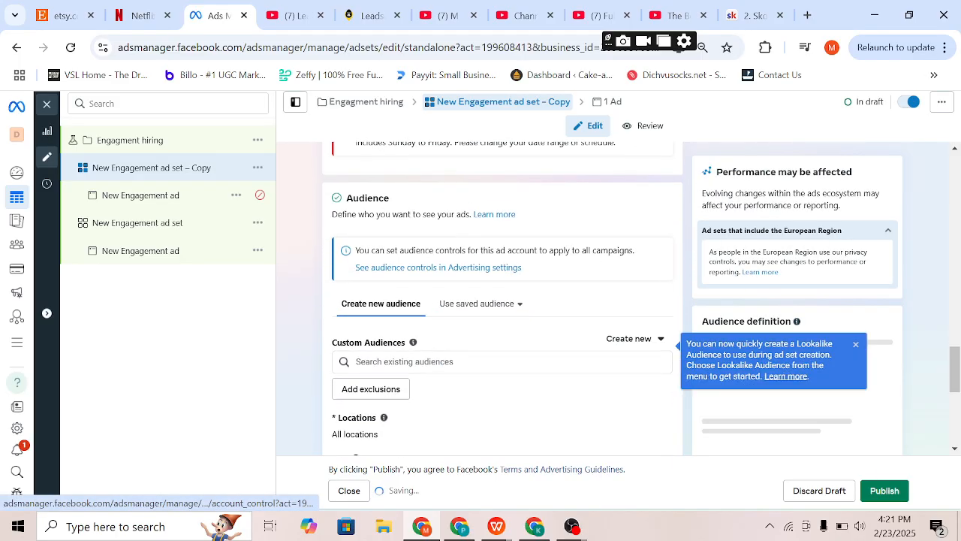
pyautogui.scroll(-2, 440, 374)
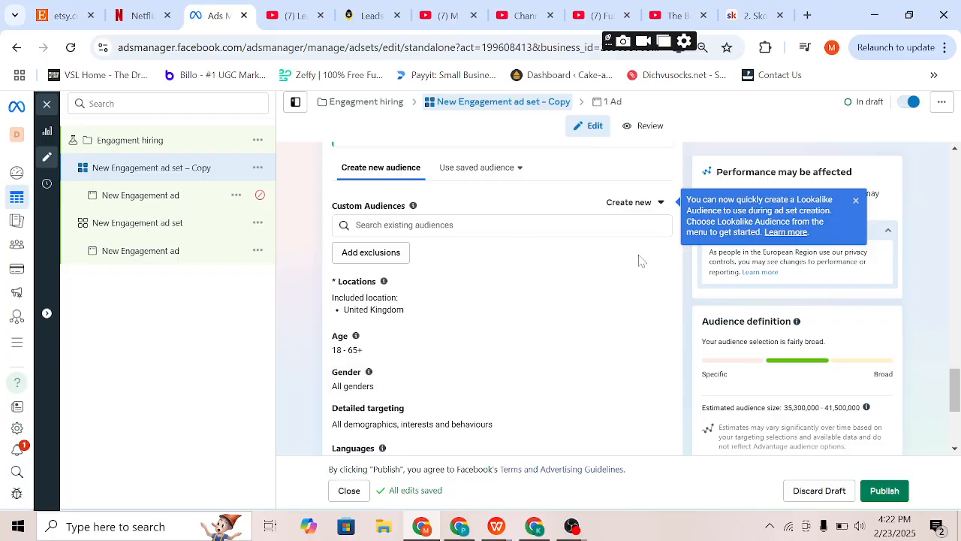
pyautogui.click(659, 286)
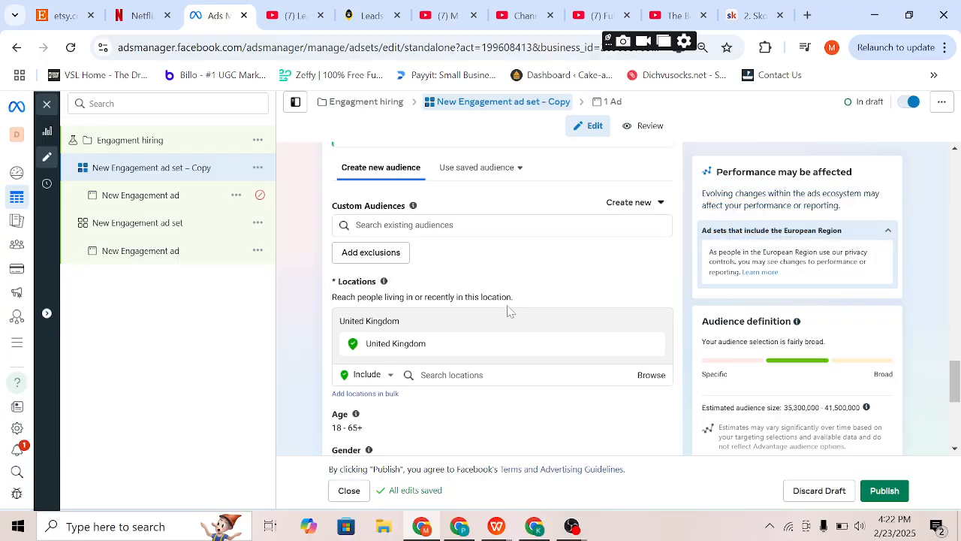
pyautogui.click(473, 374)
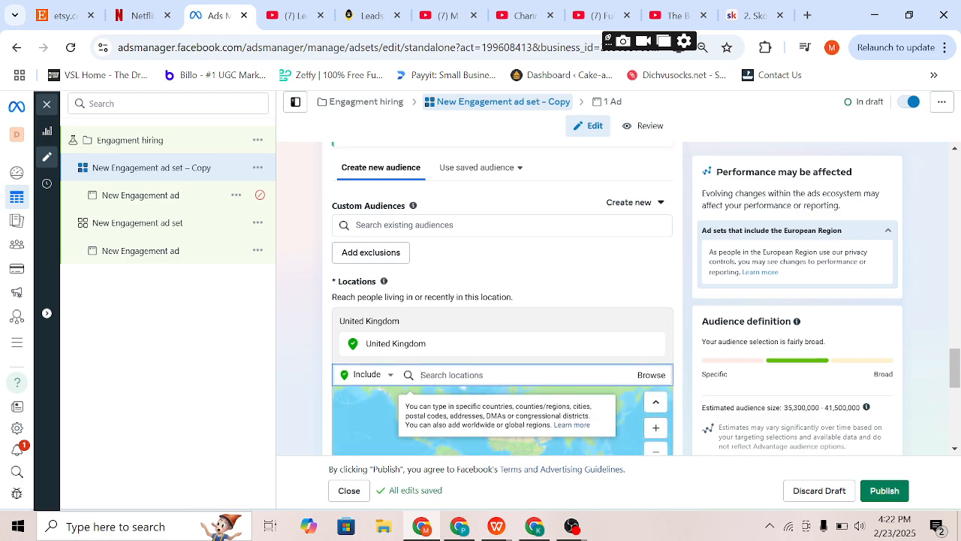
pyautogui.write('Pakistan')
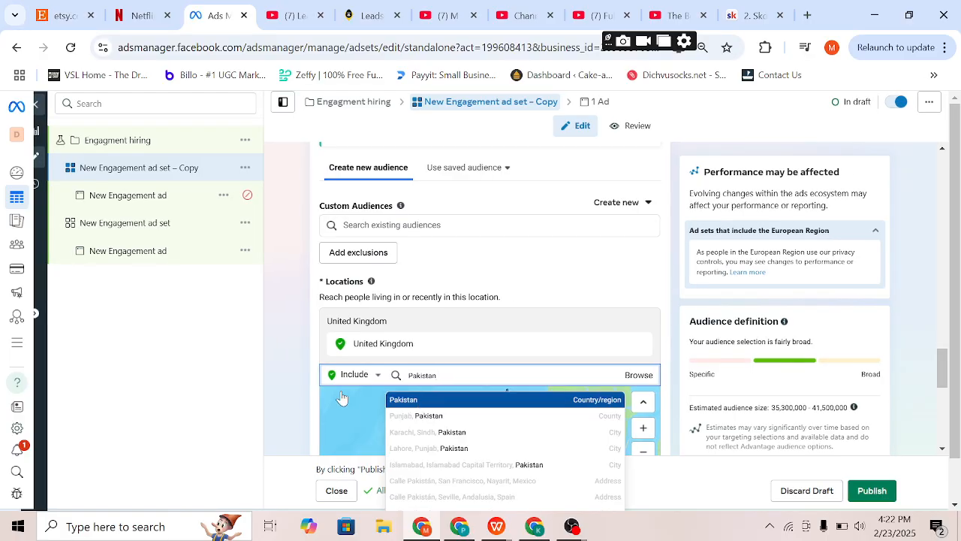
pyautogui.press('Return')
# Step: Set the audience age range to 20–55
pyautogui.scroll(-5, 330, 389)
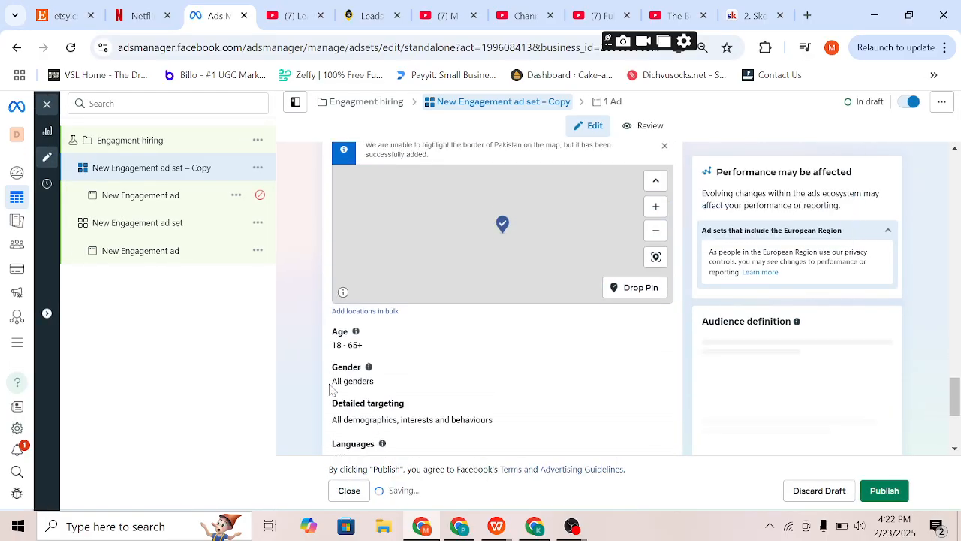
pyautogui.click(653, 333)
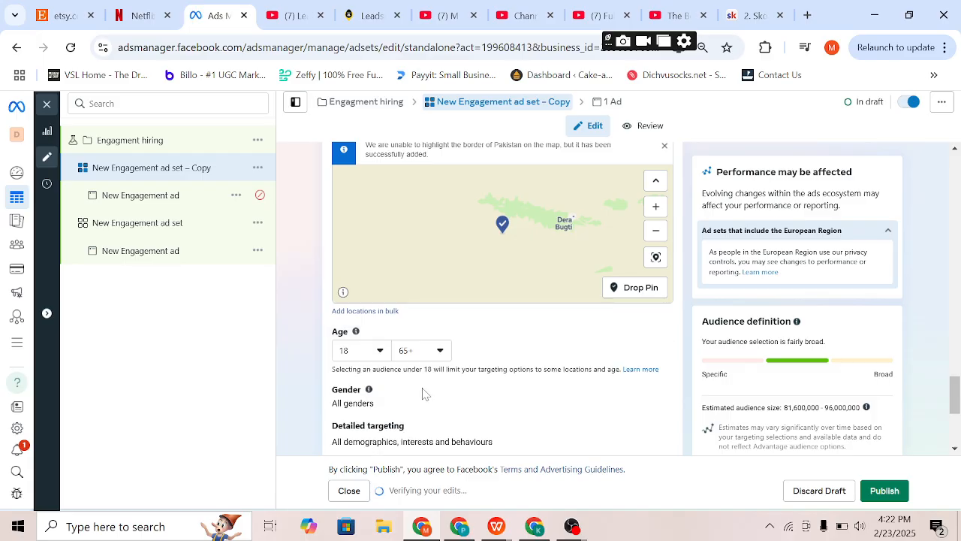
pyautogui.click(363, 352)
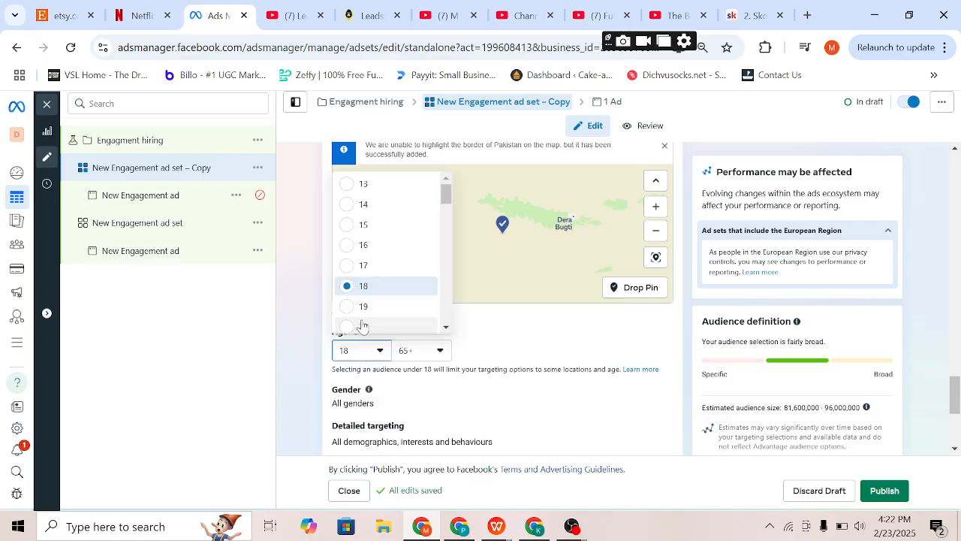
pyautogui.click(363, 325)
pyautogui.click(429, 350)
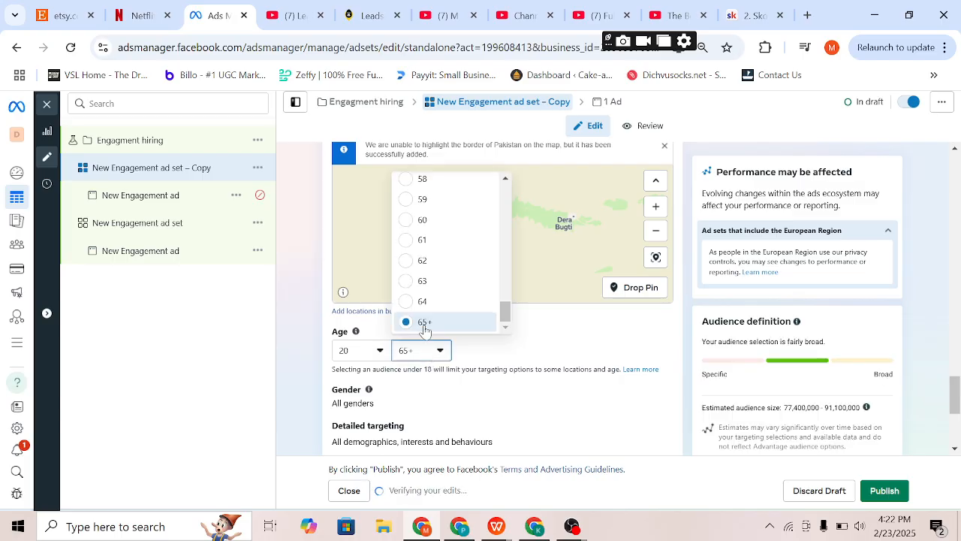
pyautogui.scroll(1, 410, 200)
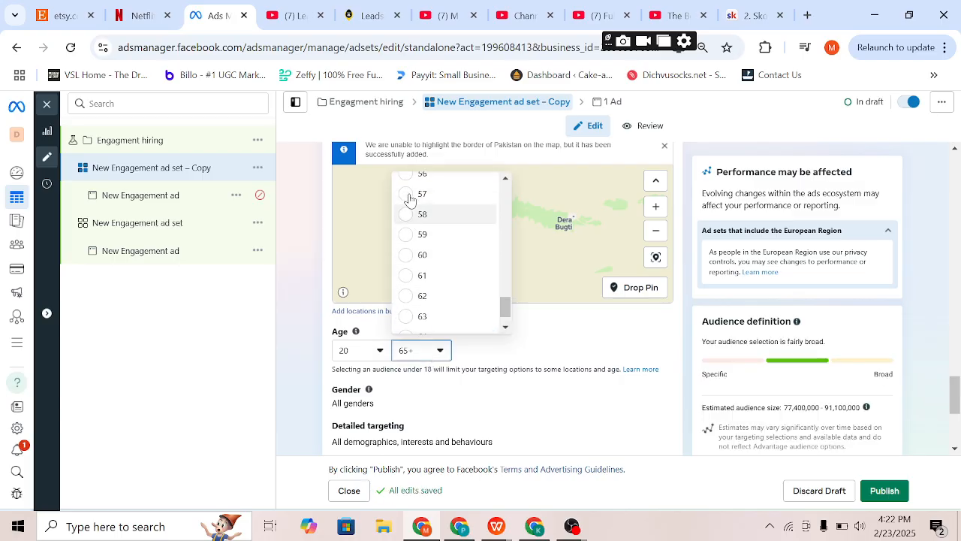
pyautogui.scroll(1, 410, 199)
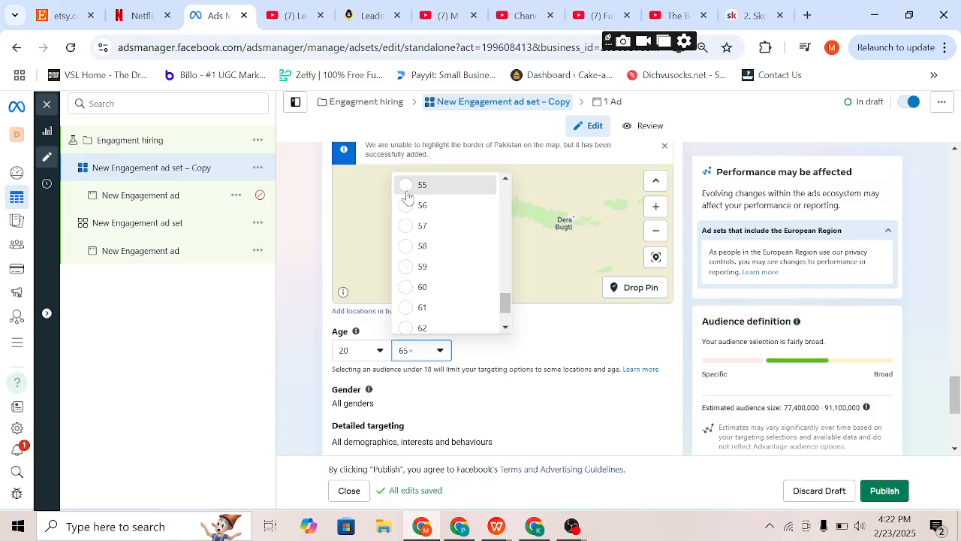
pyautogui.click(407, 189)
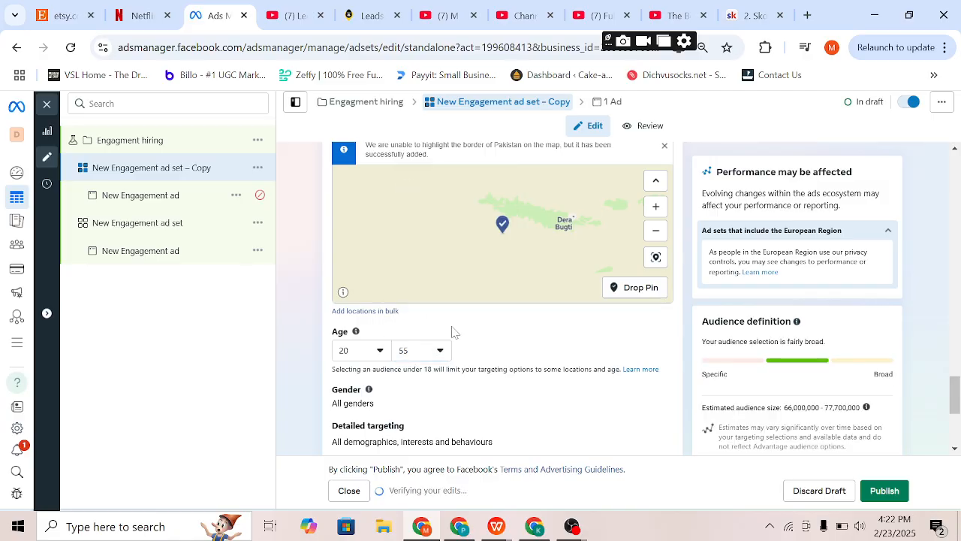
# Step: Restrict gender to women and open Detailed targeting for editing
pyautogui.scroll(-1, 453, 331)
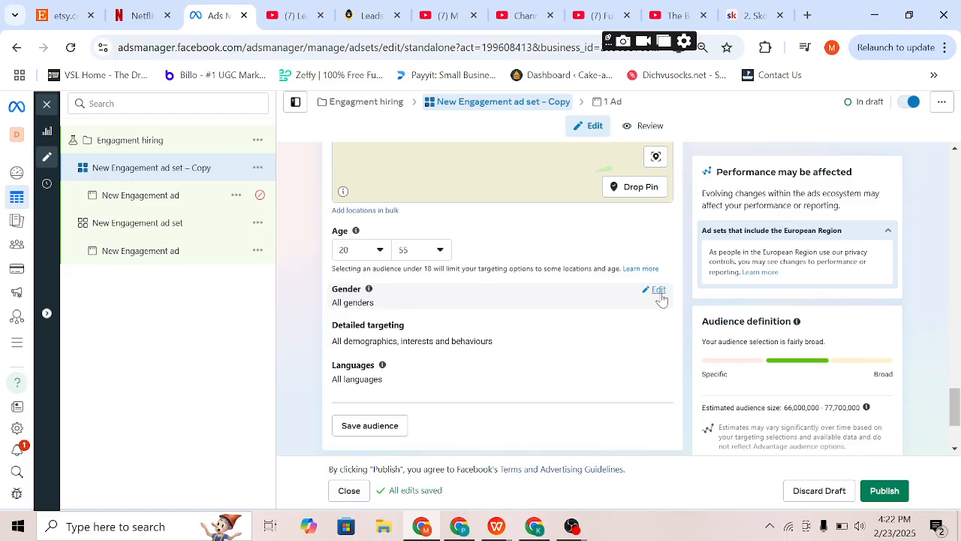
pyautogui.click(658, 296)
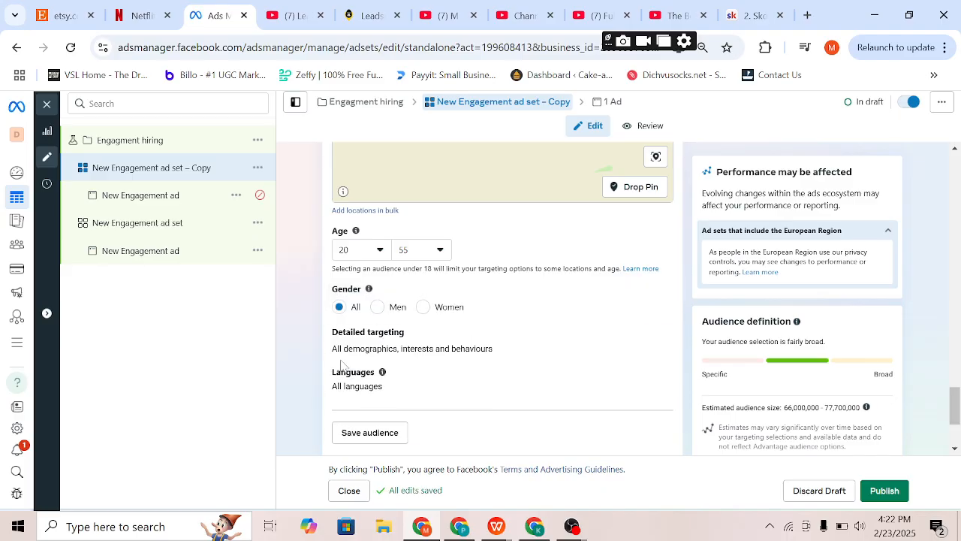
pyautogui.click(378, 308)
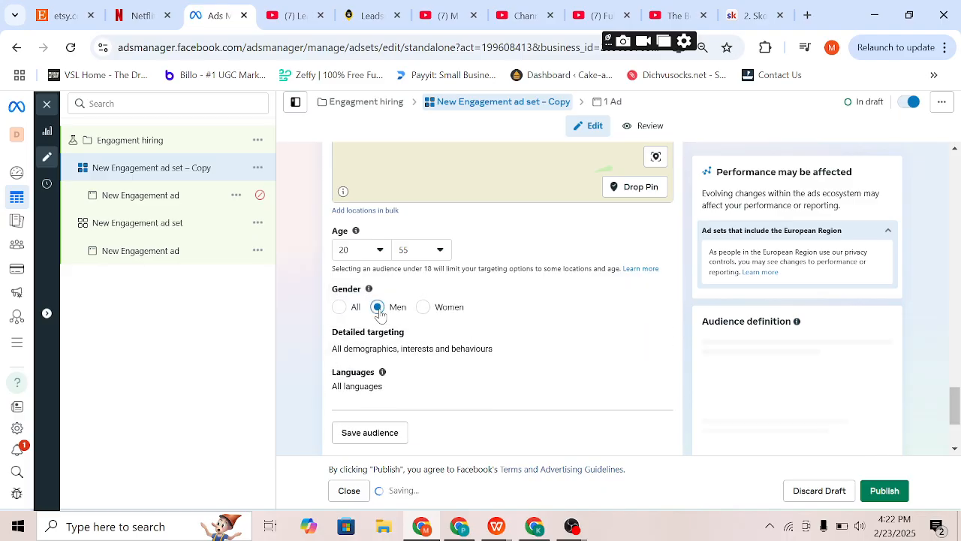
pyautogui.click(424, 308)
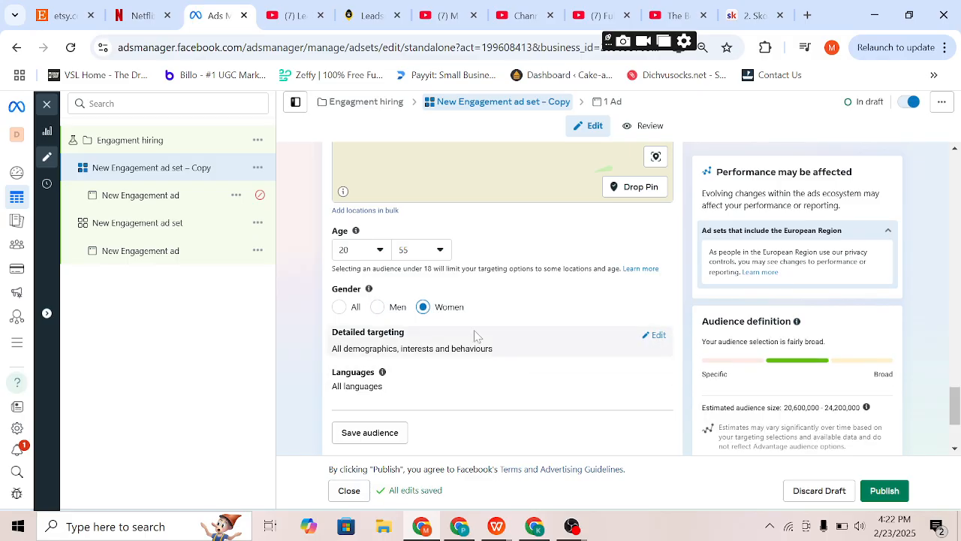
pyautogui.click(656, 336)
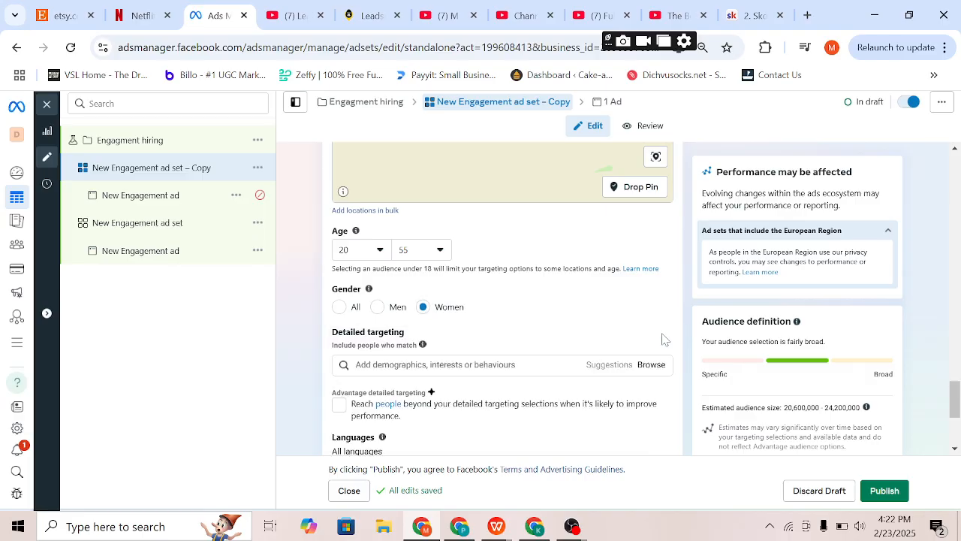
pyautogui.scroll(-2, 565, 342)
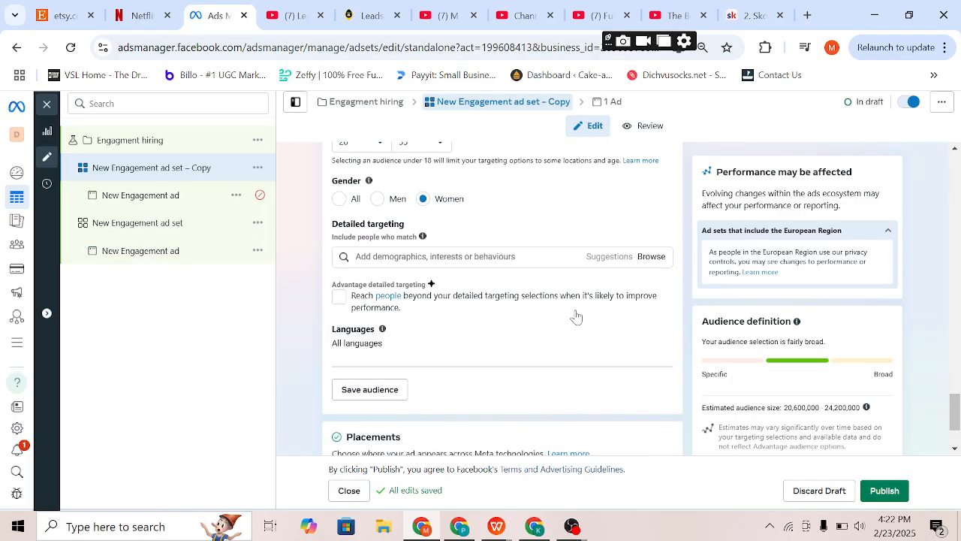
pyautogui.click(651, 258)
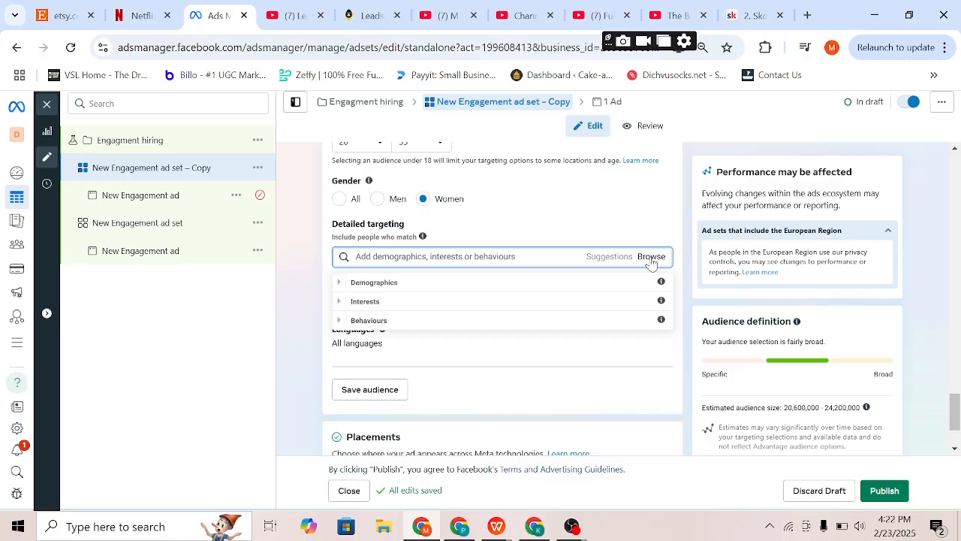
pyautogui.click(341, 284)
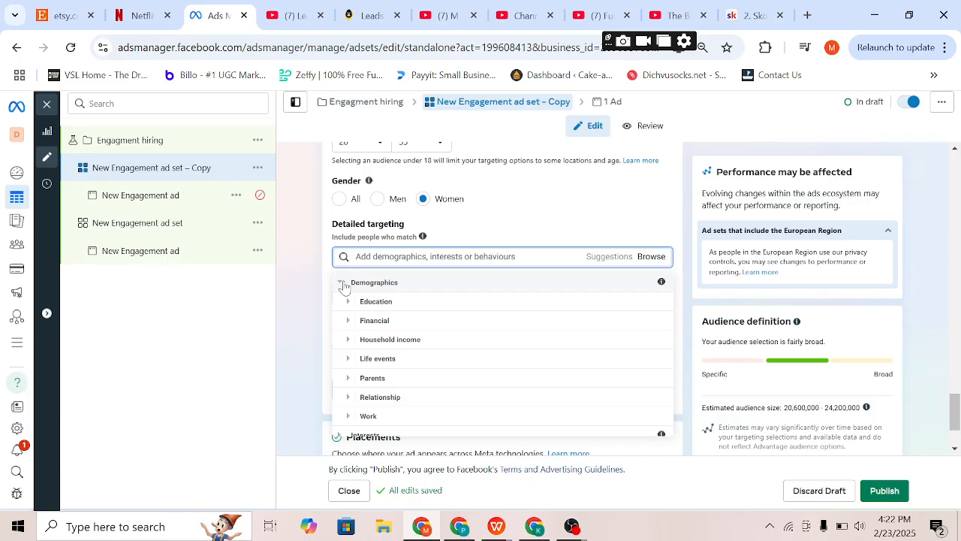
pyautogui.click(342, 283)
pyautogui.click(339, 301)
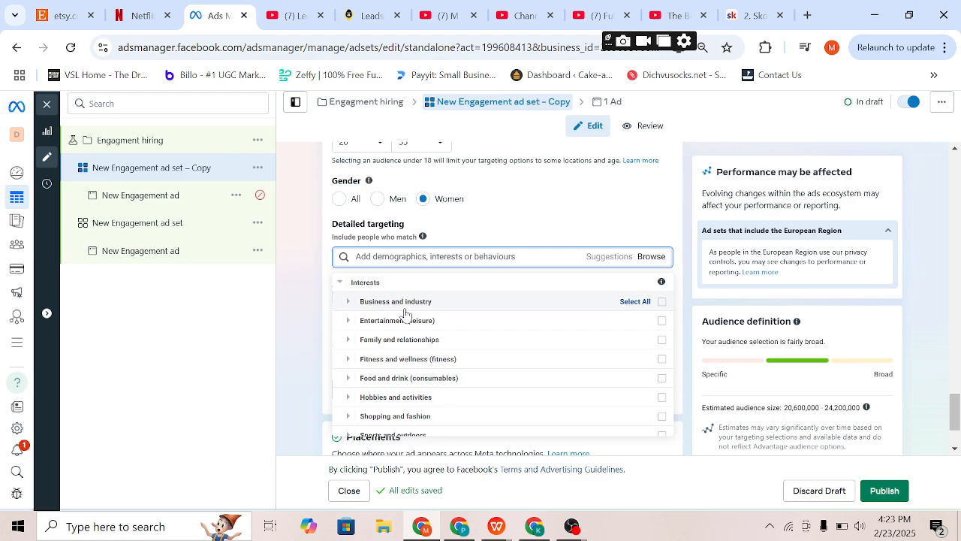
pyautogui.click(341, 281)
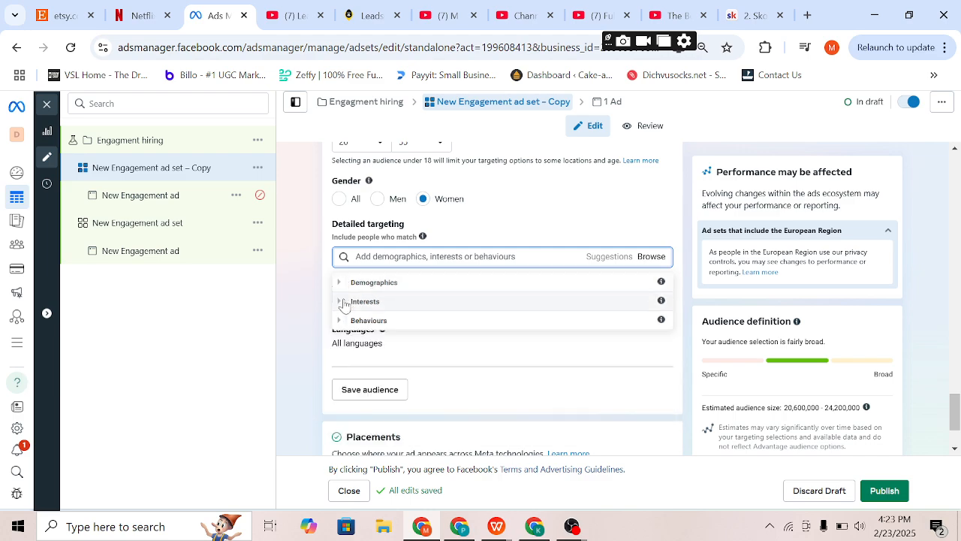
pyautogui.click(344, 321)
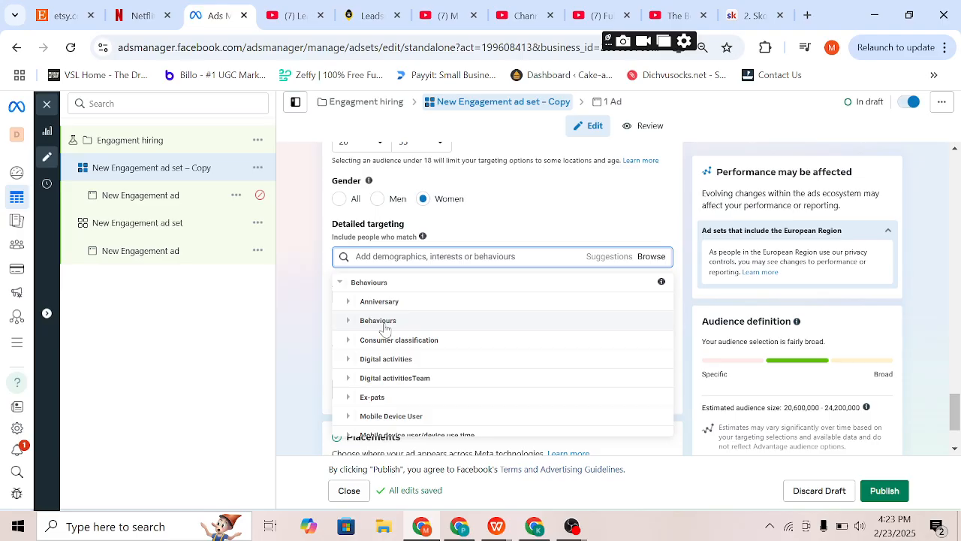
pyautogui.scroll(-2, 384, 383)
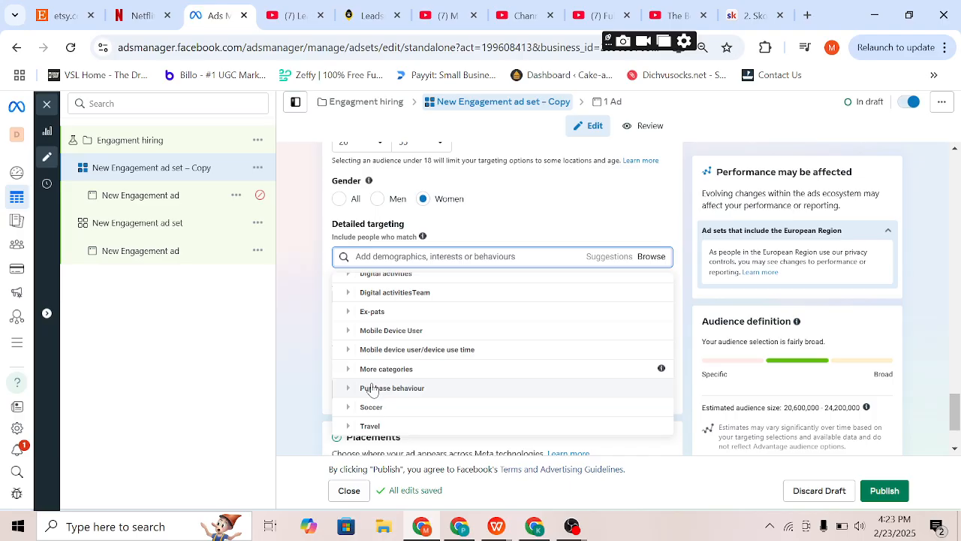
pyautogui.click(408, 259)
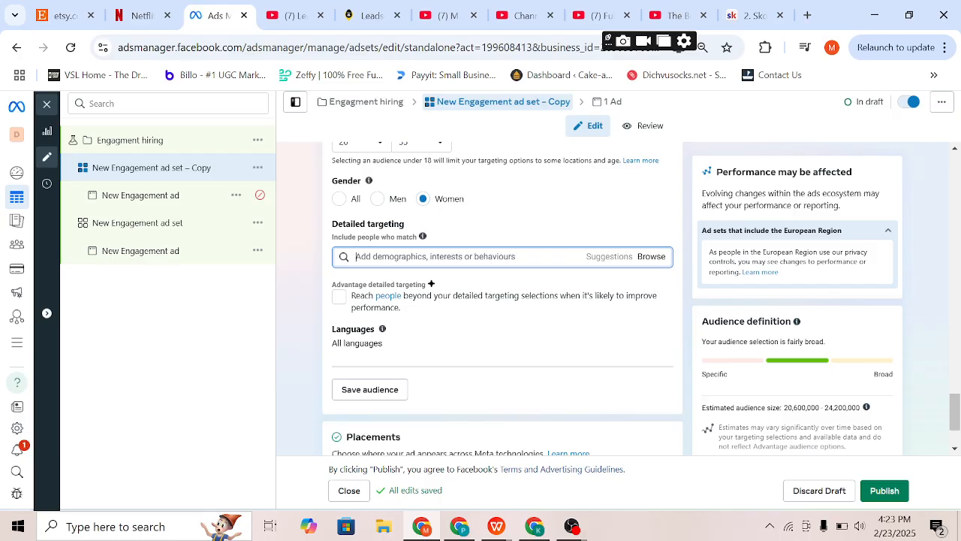
# Step: Search 'Small business owners' and add the Behaviours result to detailed targeting
pyautogui.write('Small ')
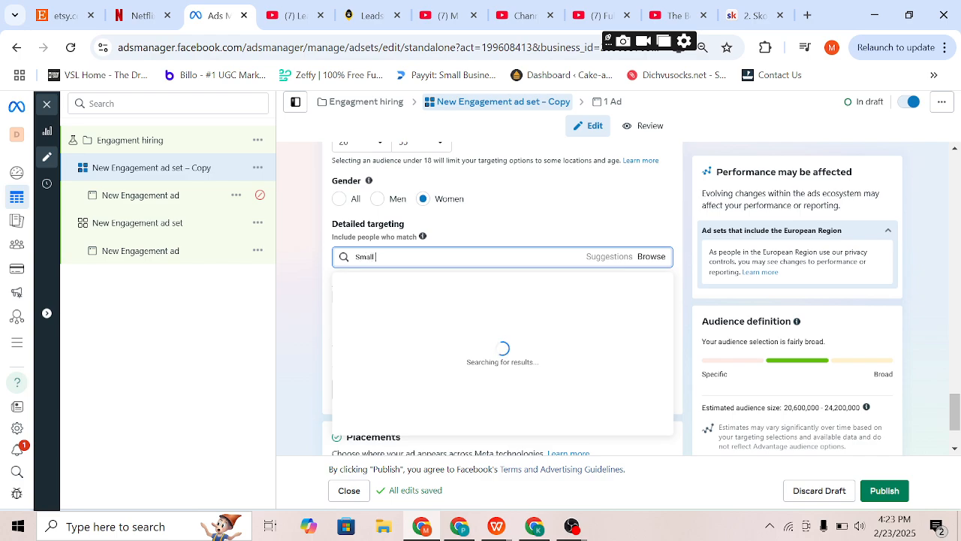
pyautogui.write('business owners')
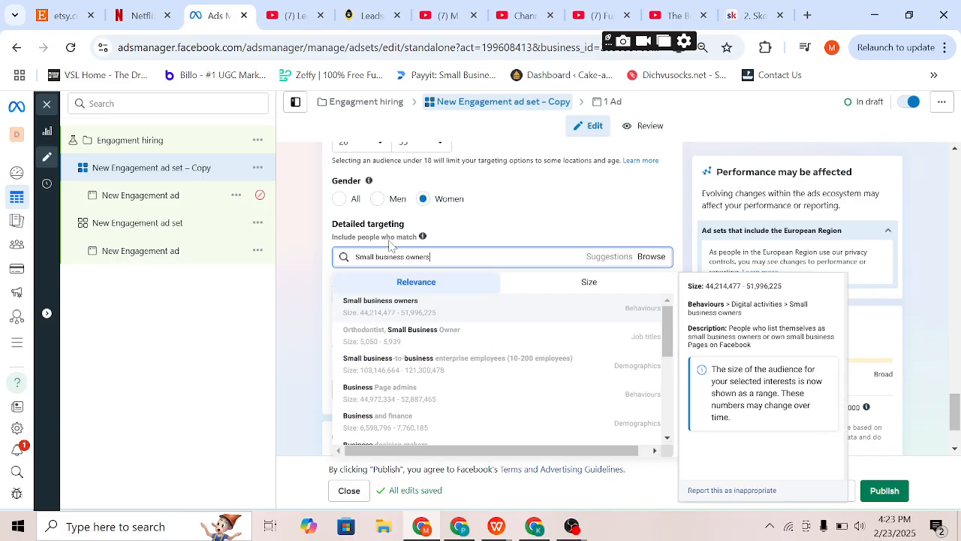
pyautogui.click(644, 317)
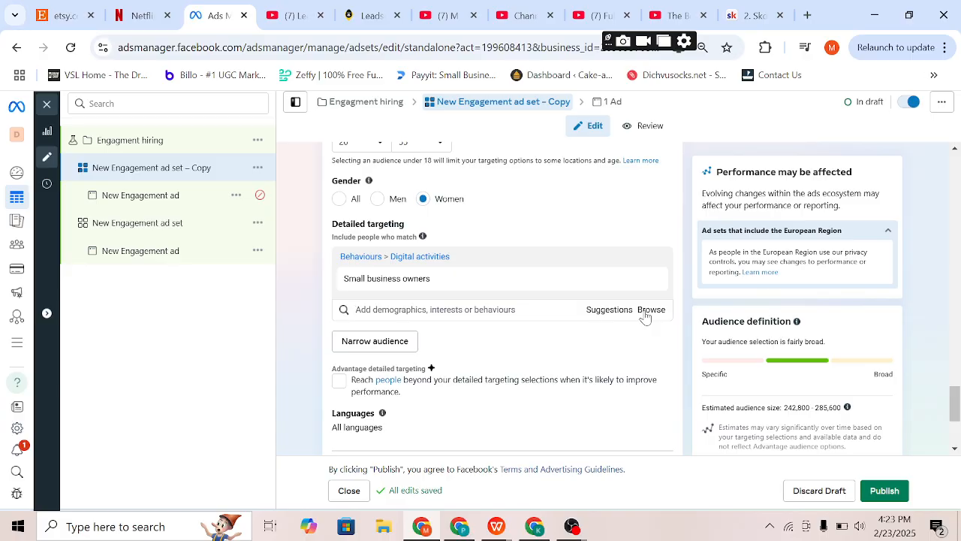
pyautogui.click(494, 310)
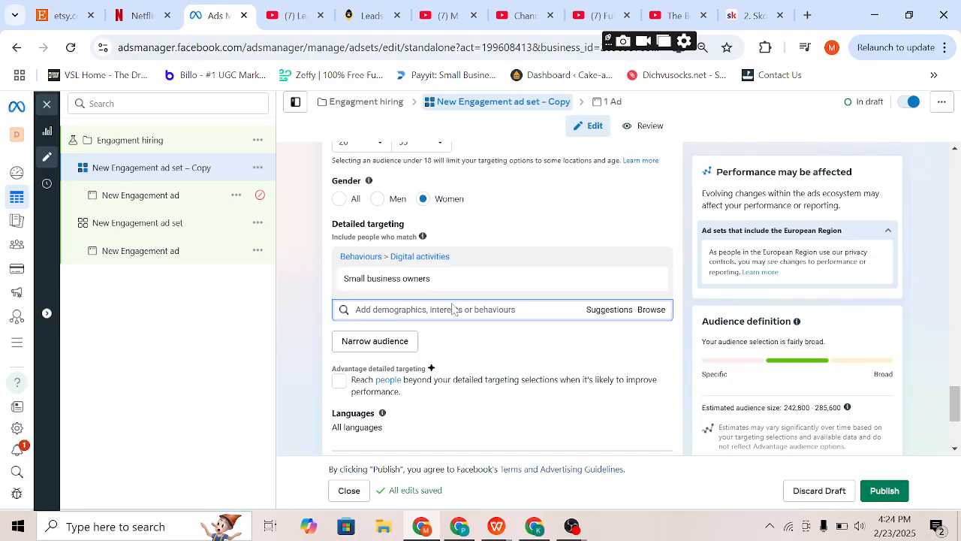
pyautogui.moveTo(353, 280)
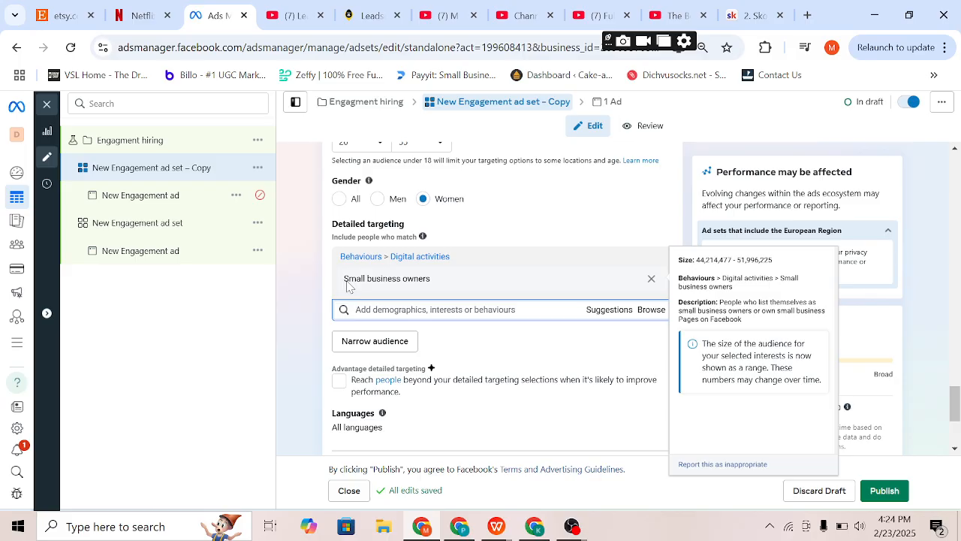
pyautogui.click(603, 311)
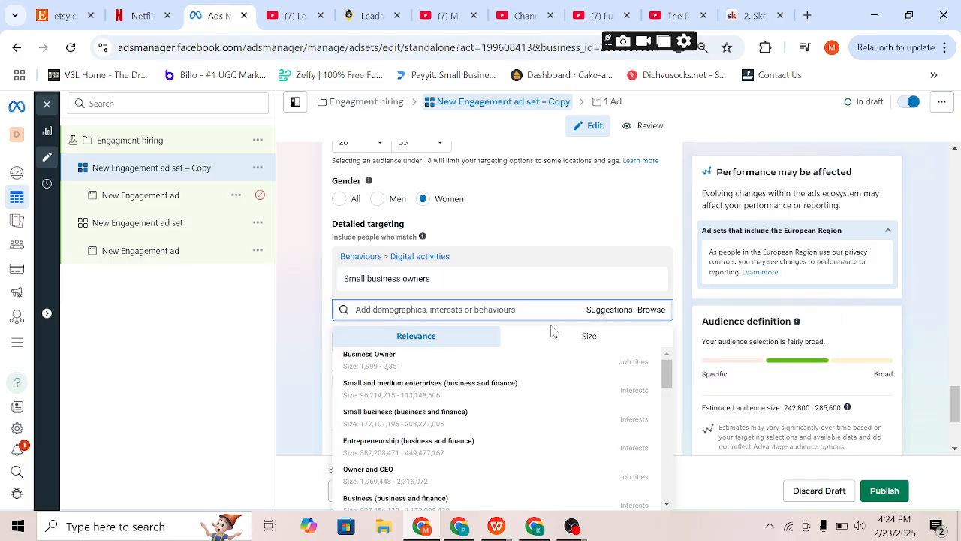
pyautogui.moveTo(494, 354)
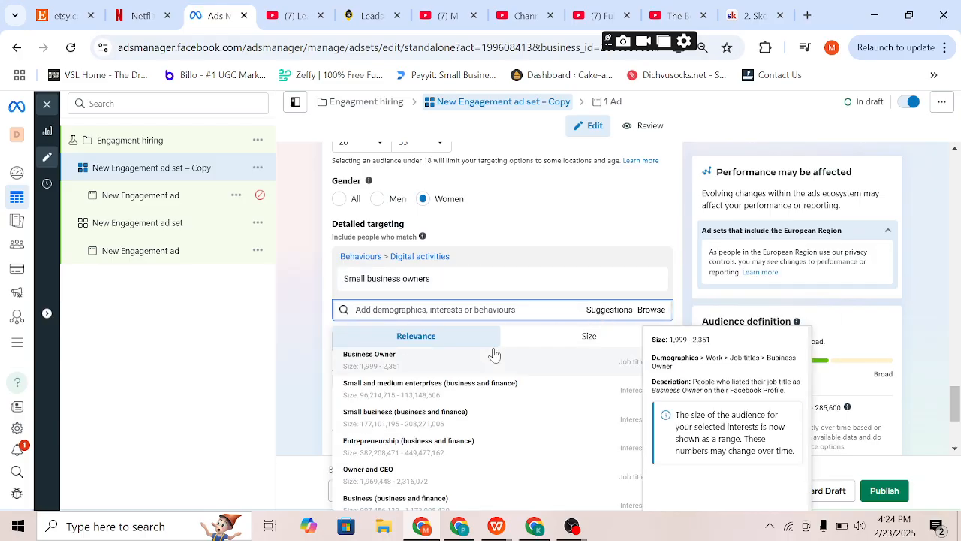
pyautogui.click(521, 483)
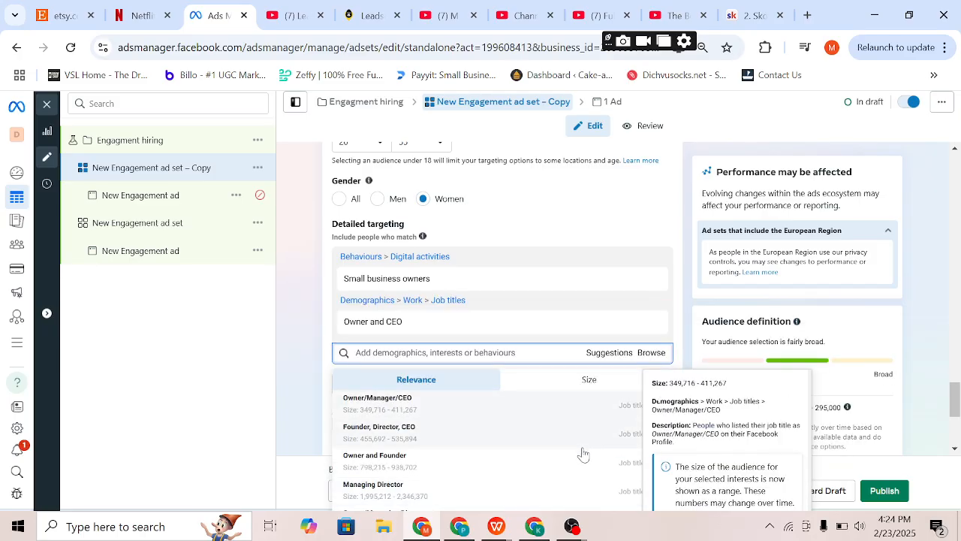
pyautogui.click(577, 432)
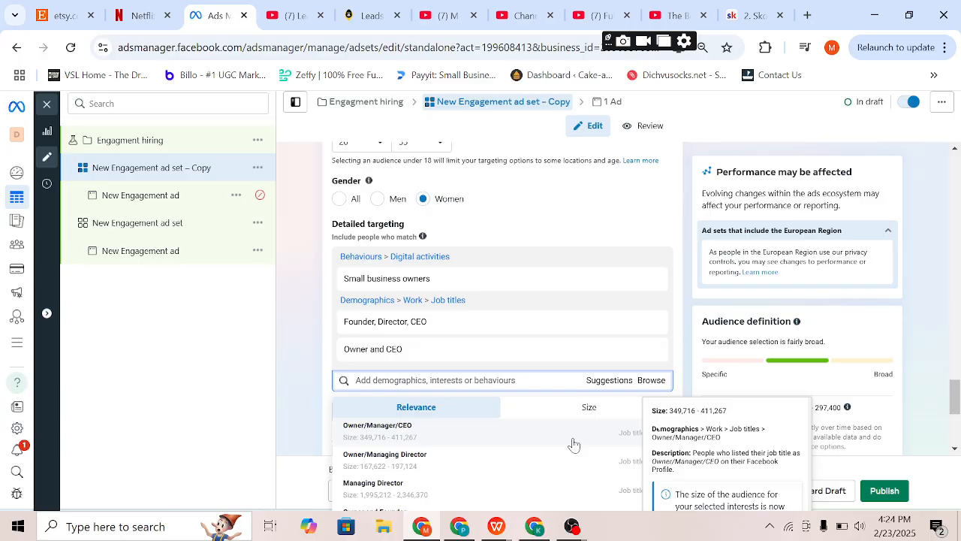
pyautogui.click(574, 444)
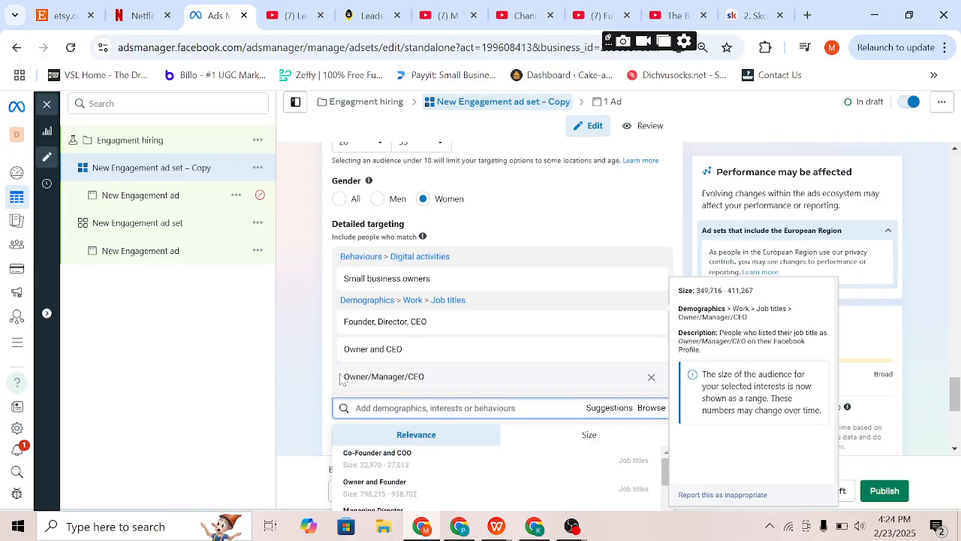
pyautogui.click(321, 371)
pyautogui.scroll(-2, 349, 374)
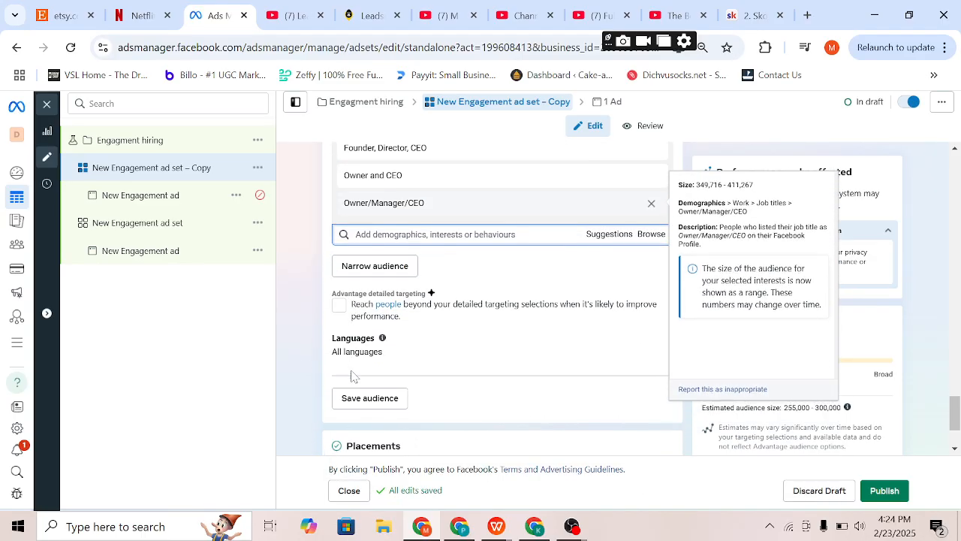
pyautogui.click(365, 268)
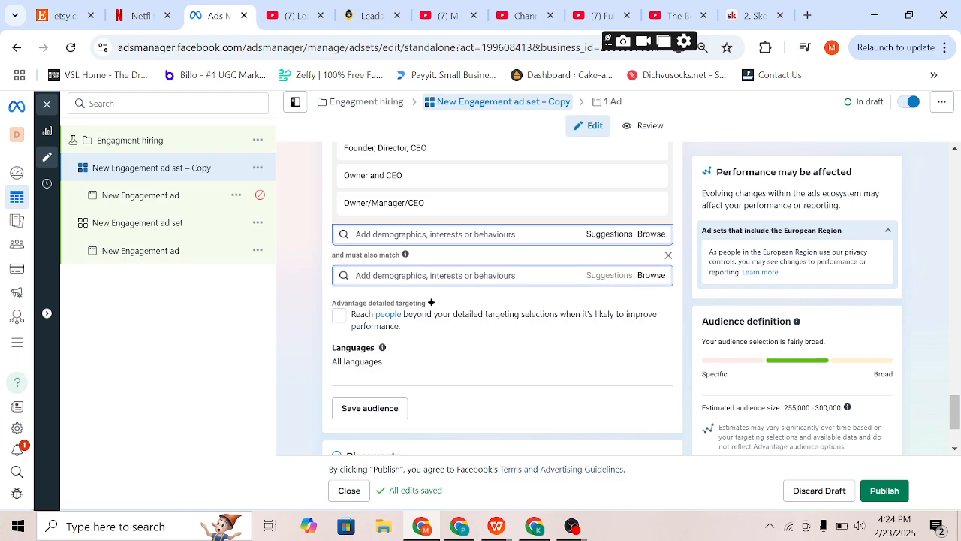
pyautogui.scroll(1, 400, 225)
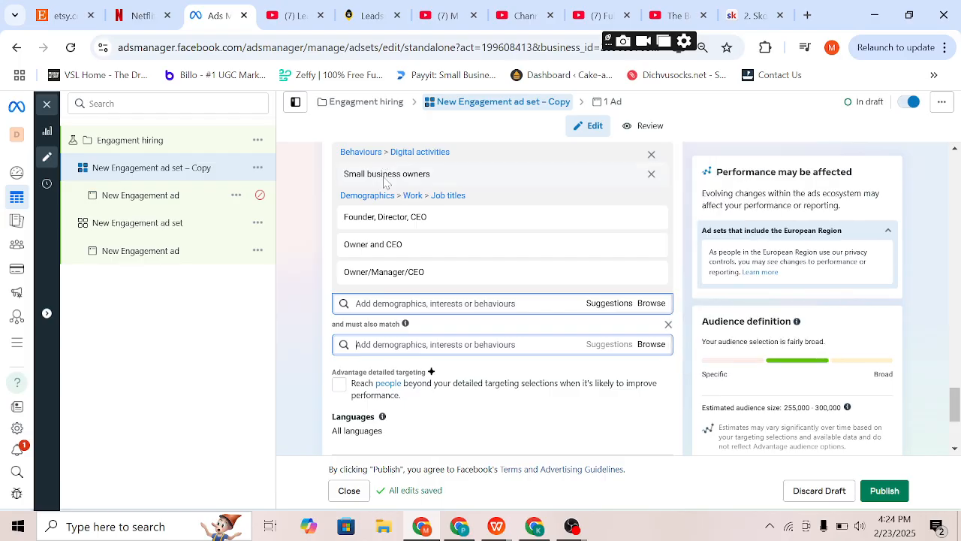
pyautogui.moveTo(389, 275)
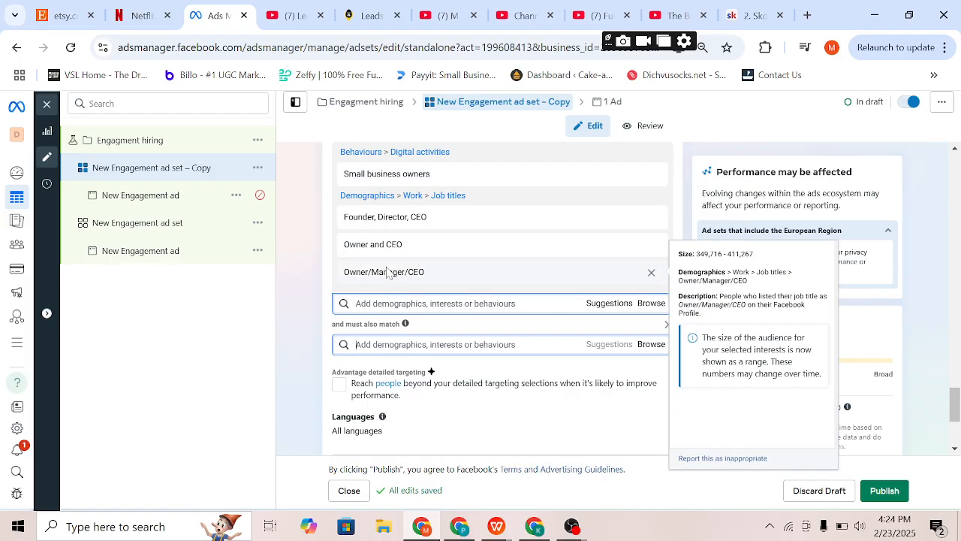
pyautogui.moveTo(386, 180)
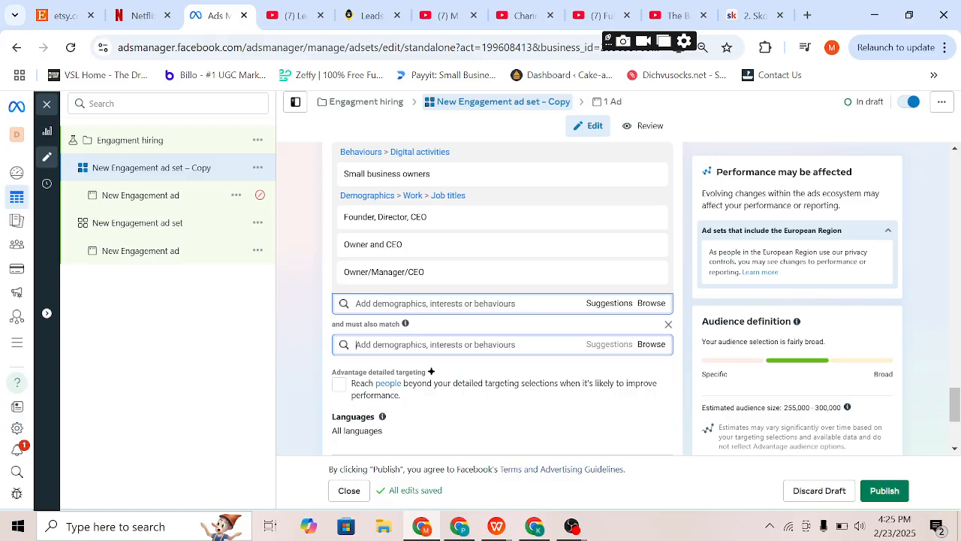
# Step: Search 'ENGAGED SHOPPERS' in the must-also-match box and add Engaged shoppers
pyautogui.write('ENGAF')
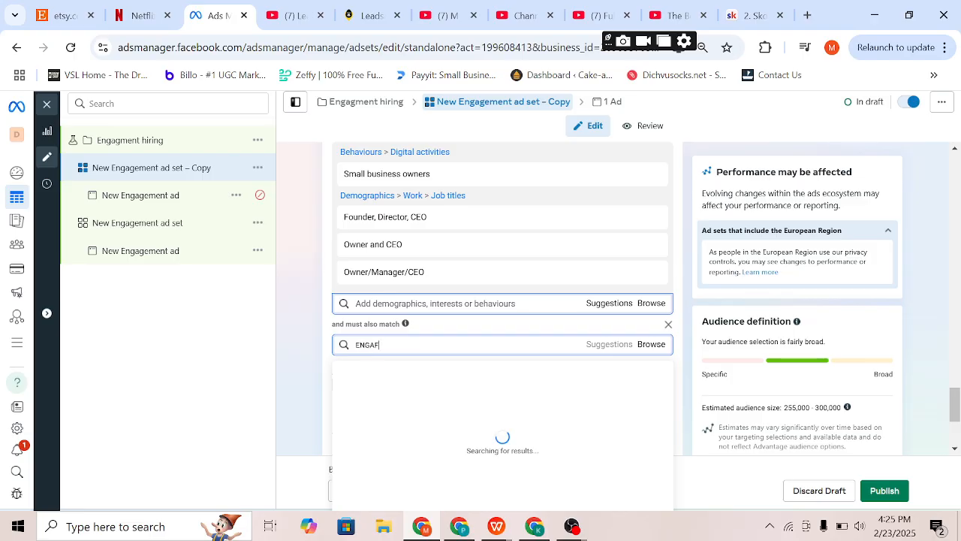
pyautogui.press('BackSpace')
pyautogui.write('GED SHOPPERS')
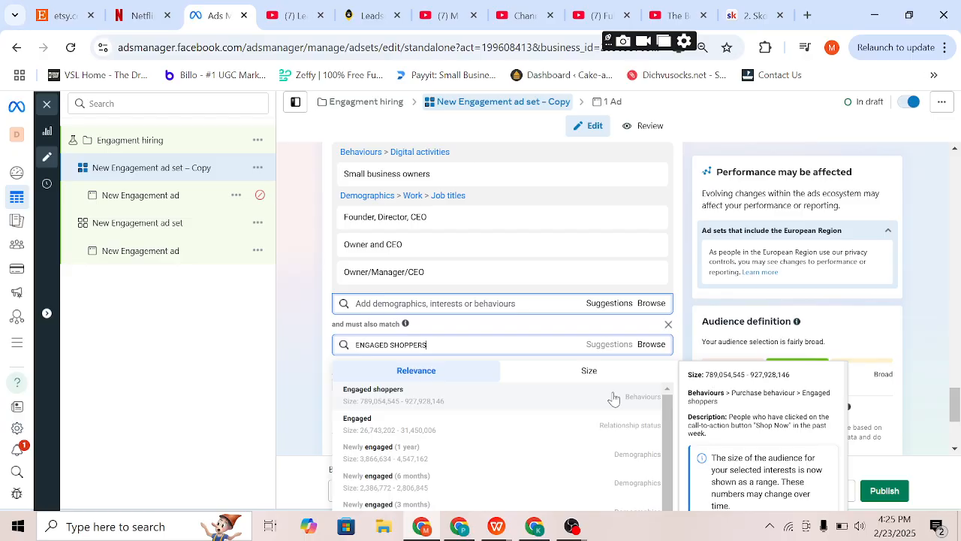
pyautogui.click(614, 398)
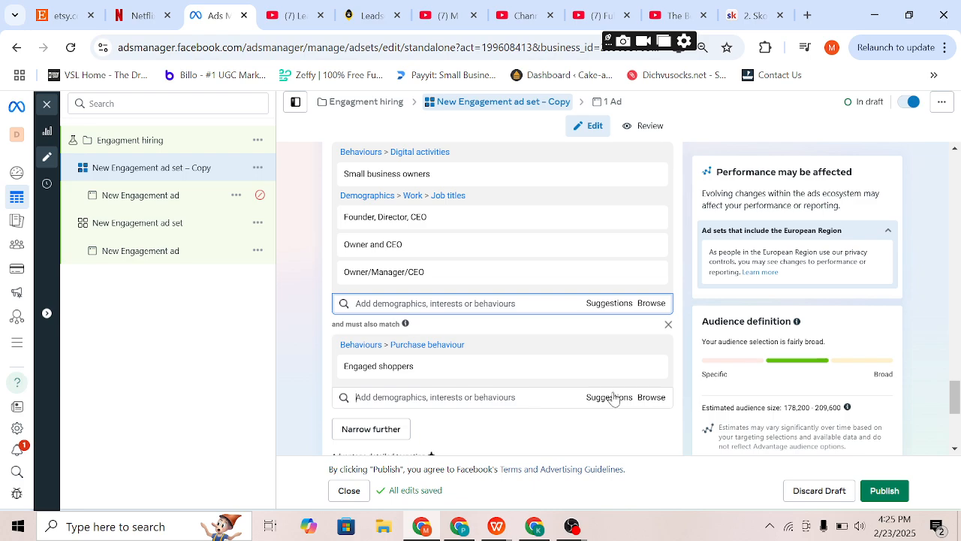
pyautogui.scroll(-1, 613, 398)
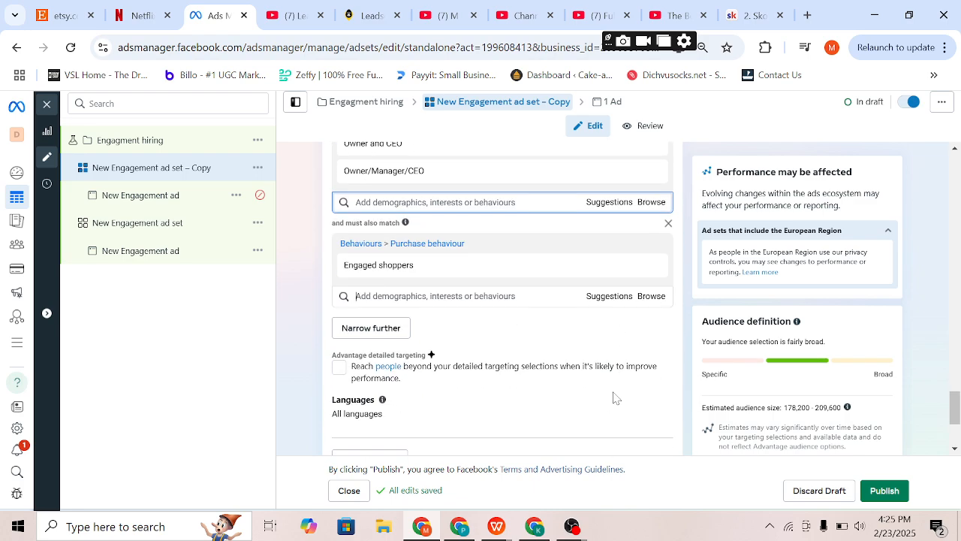
pyautogui.scroll(-1, 614, 398)
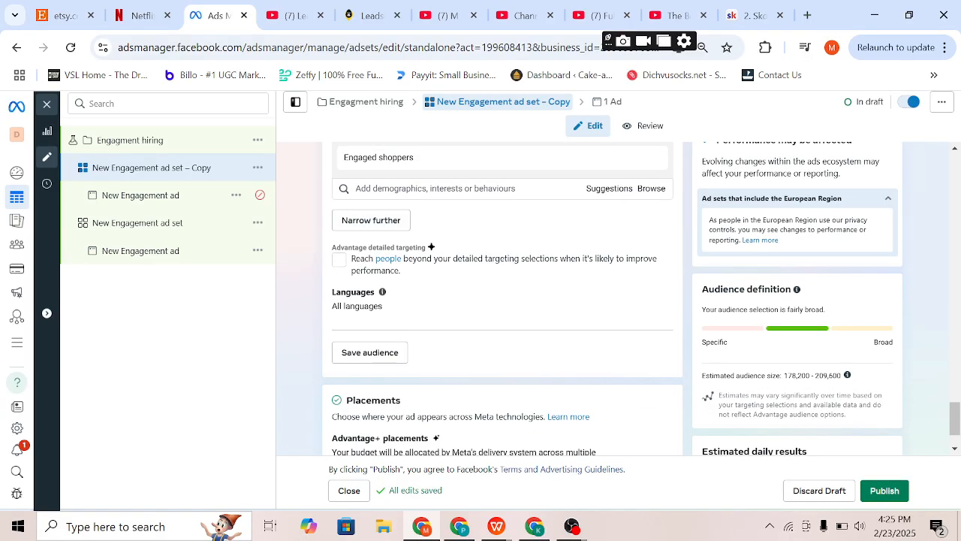
# Step: Tick Advantage detailed targeting and reveal the Advantage+ and Manual placement options
pyautogui.click(339, 260)
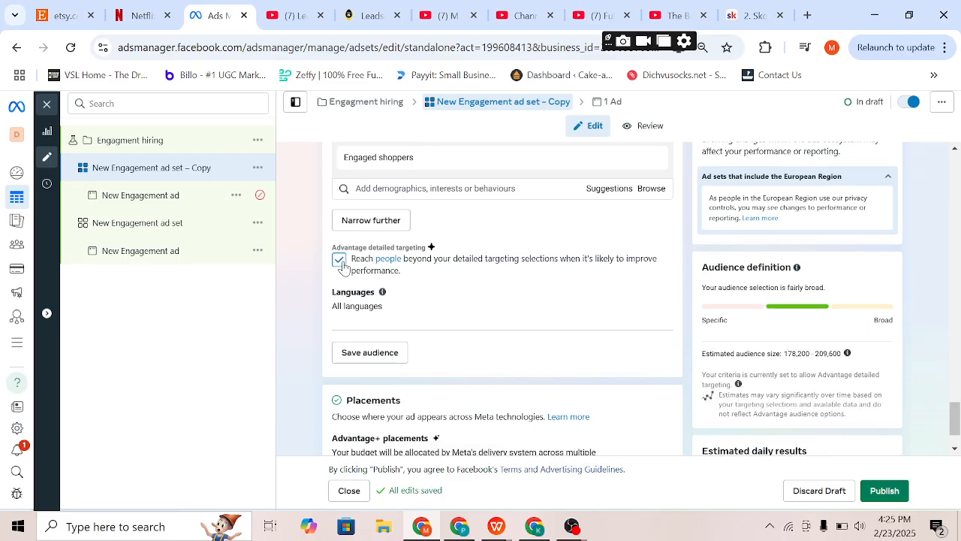
pyautogui.scroll(-1, 716, 340)
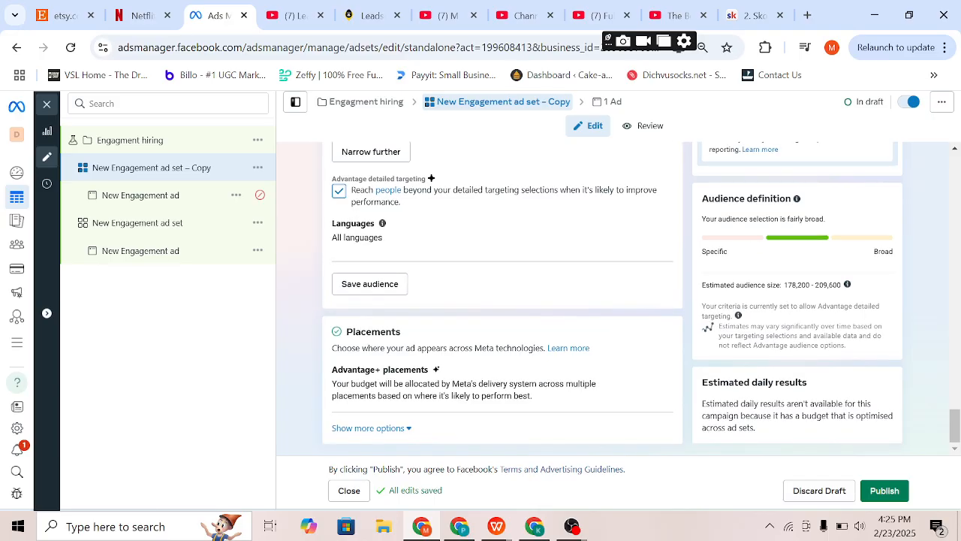
pyautogui.moveTo(784, 284); pyautogui.dragTo(809, 284)
pyautogui.click(760, 268)
pyautogui.click(659, 372)
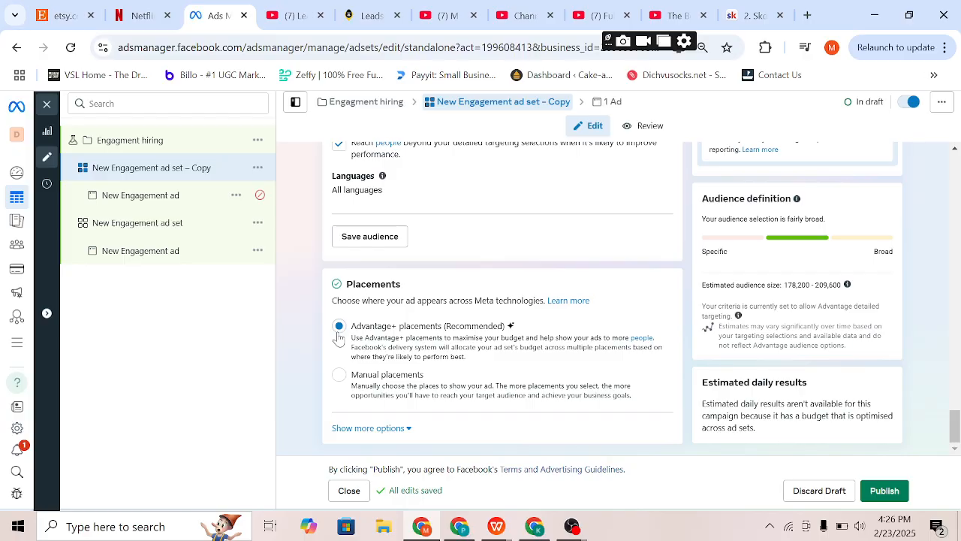
# Step: Choose Manual placements, review the placement list, and expand Show more options
pyautogui.click(339, 375)
pyautogui.scroll(-2, 345, 384)
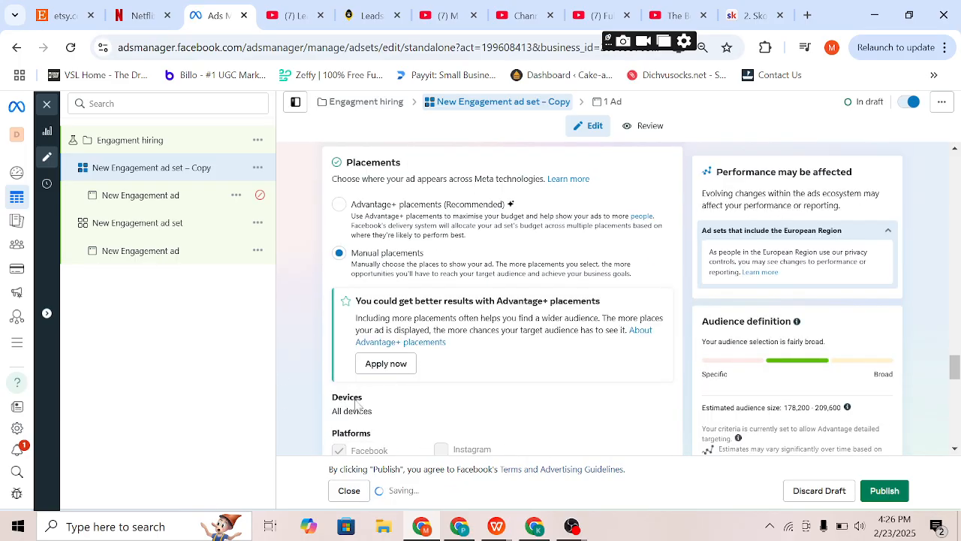
pyautogui.scroll(-2, 352, 376)
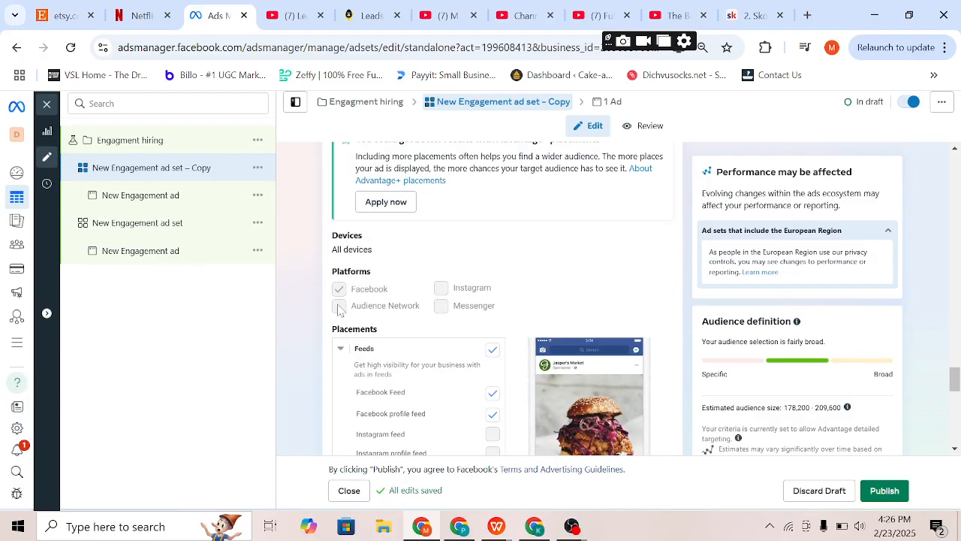
pyautogui.scroll(-3, 339, 310)
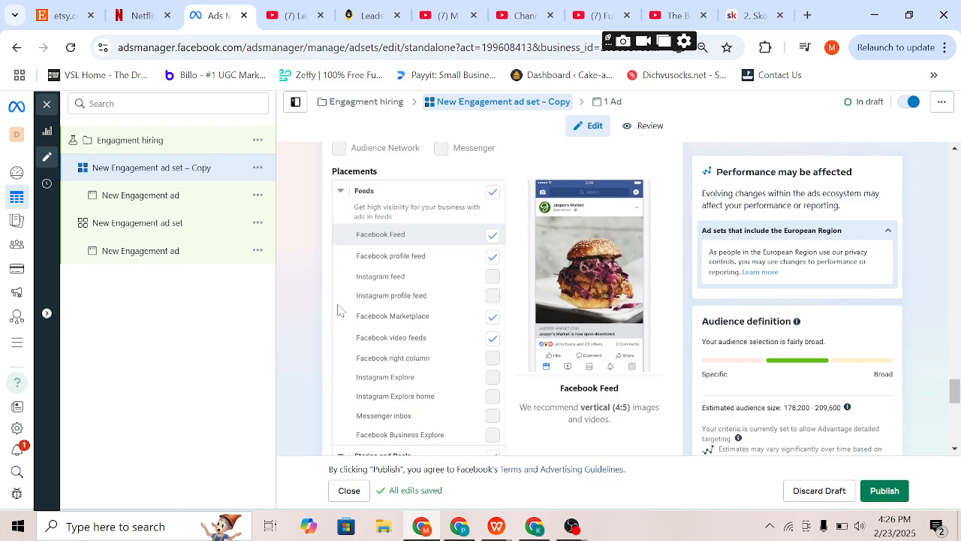
pyautogui.scroll(-5, 338, 310)
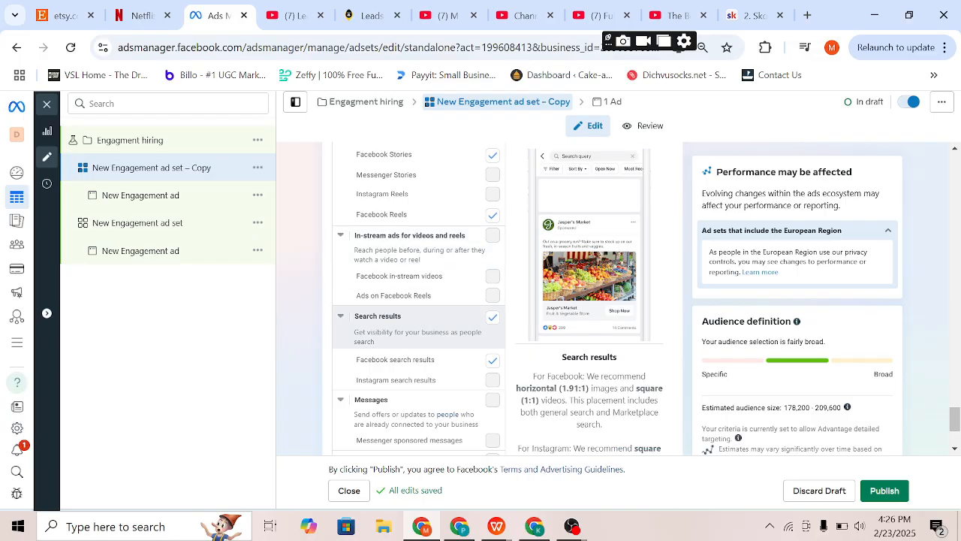
pyautogui.scroll(-2, 421, 330)
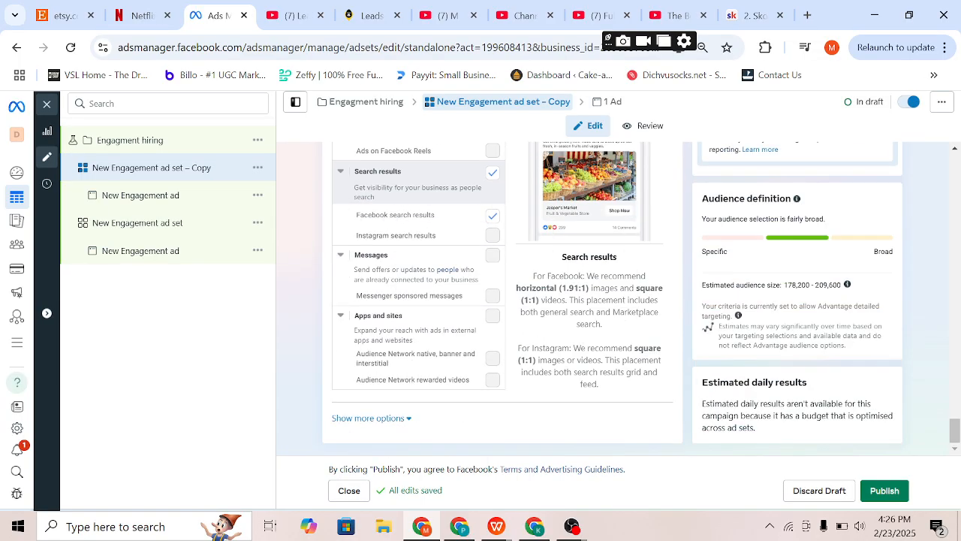
pyautogui.click(370, 420)
# Step: Leave device targeting on All mobile devices, then open the New Engagement ad
pyautogui.scroll(-3, 370, 420)
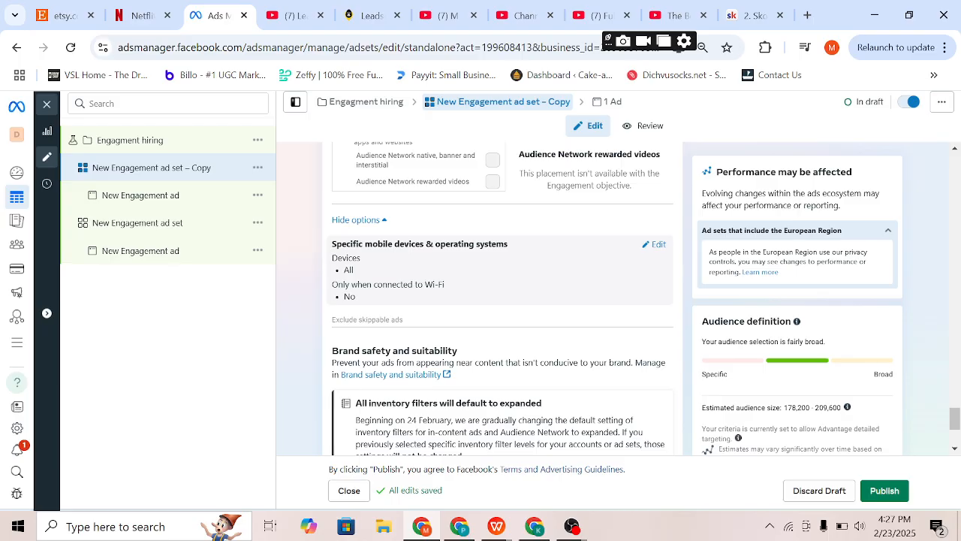
pyautogui.click(655, 244)
pyautogui.click(430, 268)
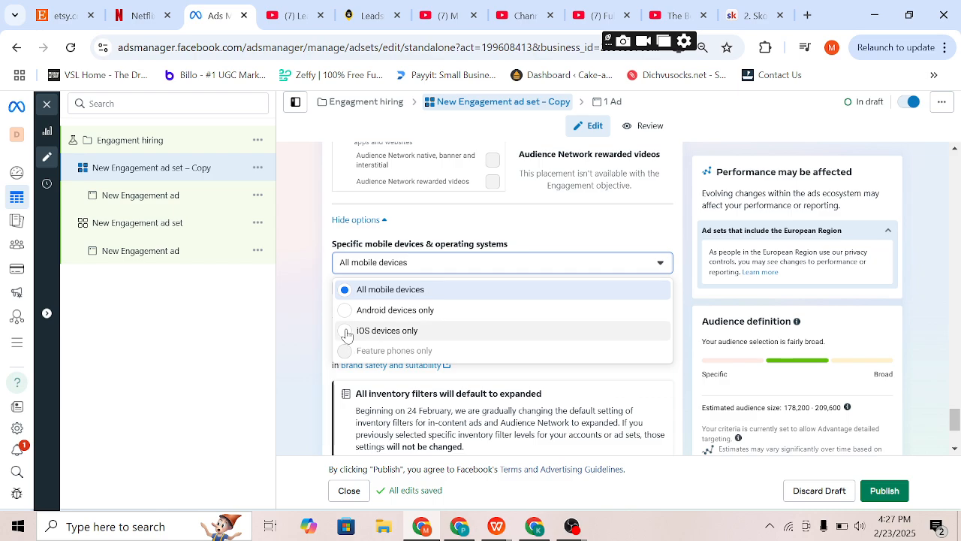
pyautogui.click(304, 306)
pyautogui.scroll(-2, 304, 306)
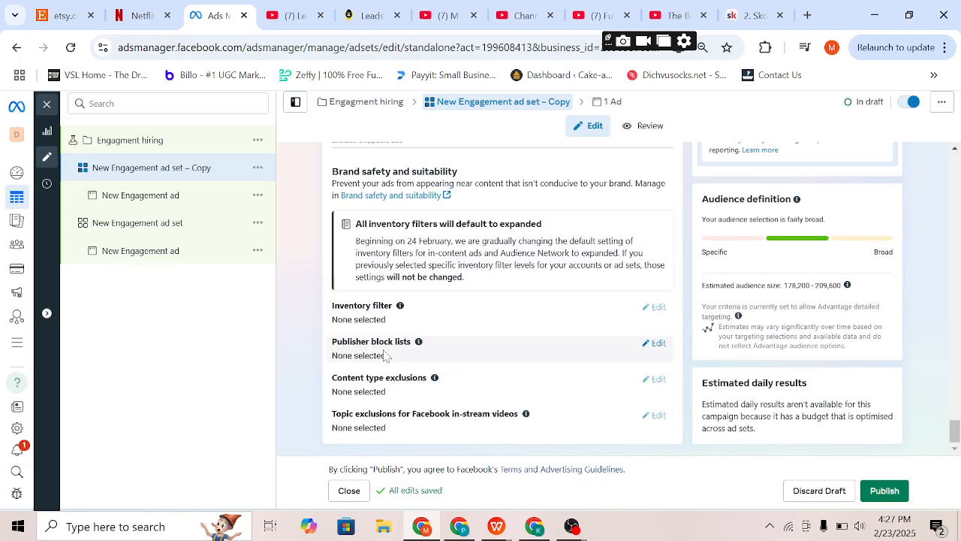
pyautogui.click(139, 201)
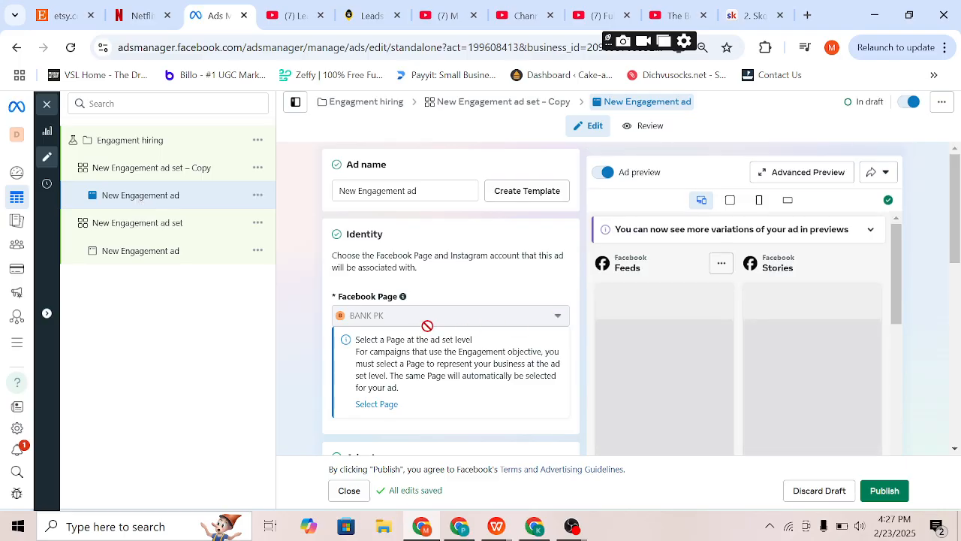
pyautogui.scroll(-1, 428, 325)
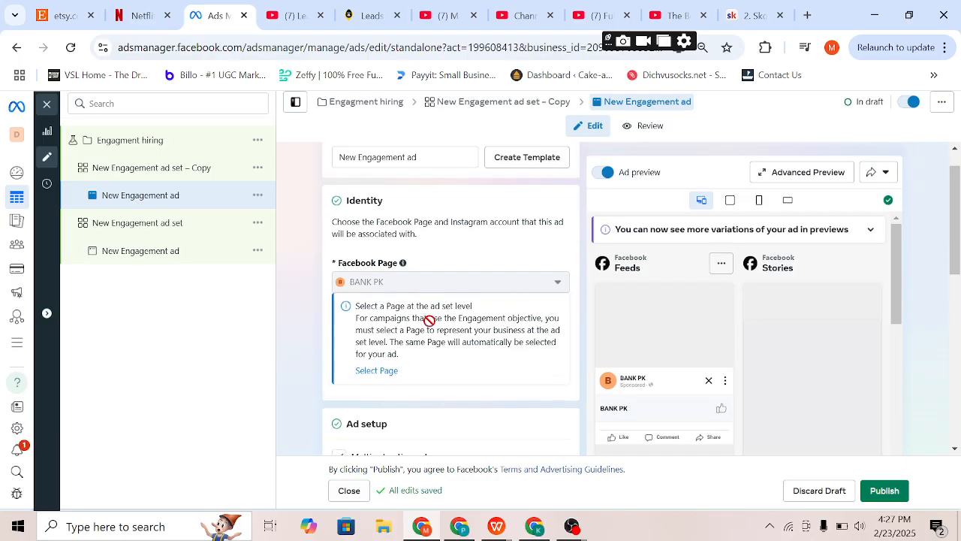
pyautogui.scroll(-3, 429, 323)
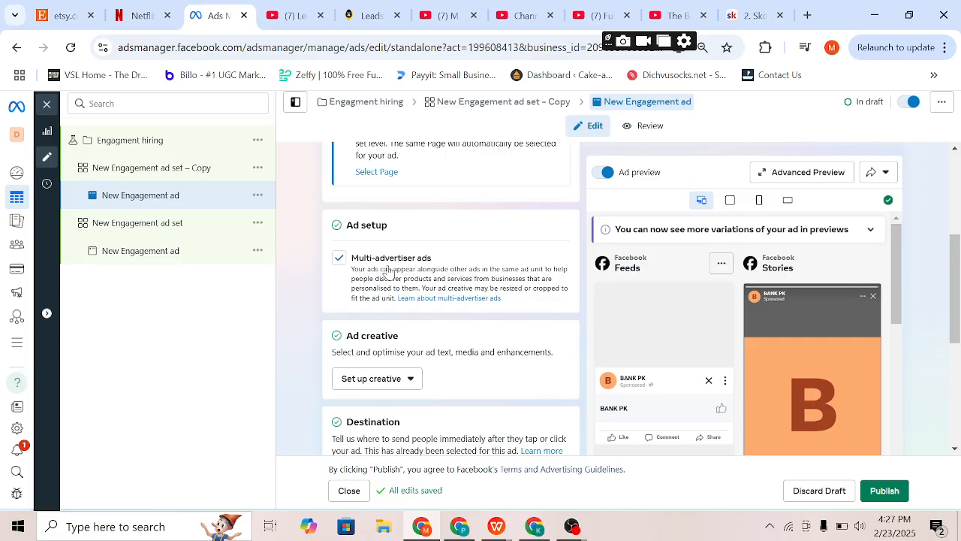
pyautogui.scroll(-1, 376, 315)
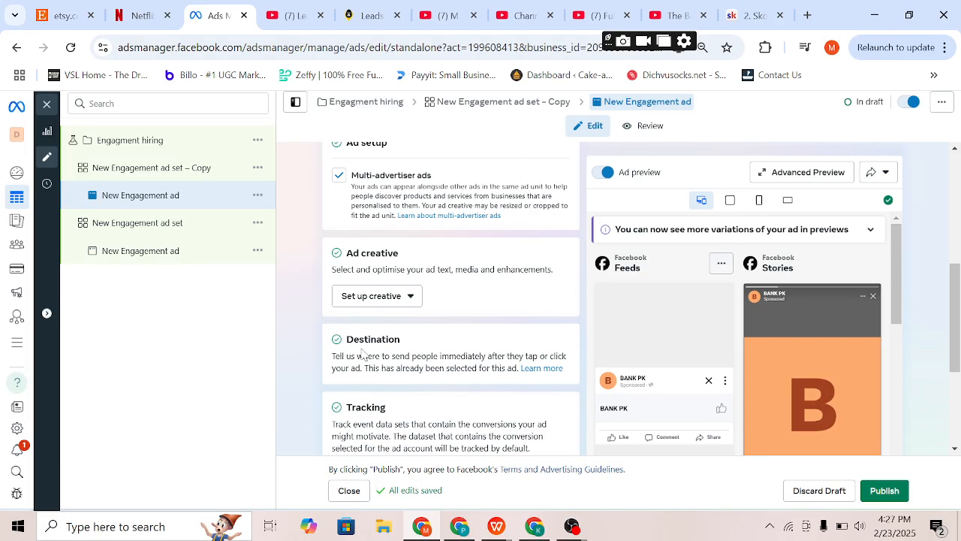
# Step: Create an image ad with primary text 'PRODUCT KNOWLEDGE' and continue to media selection
pyautogui.click(376, 300)
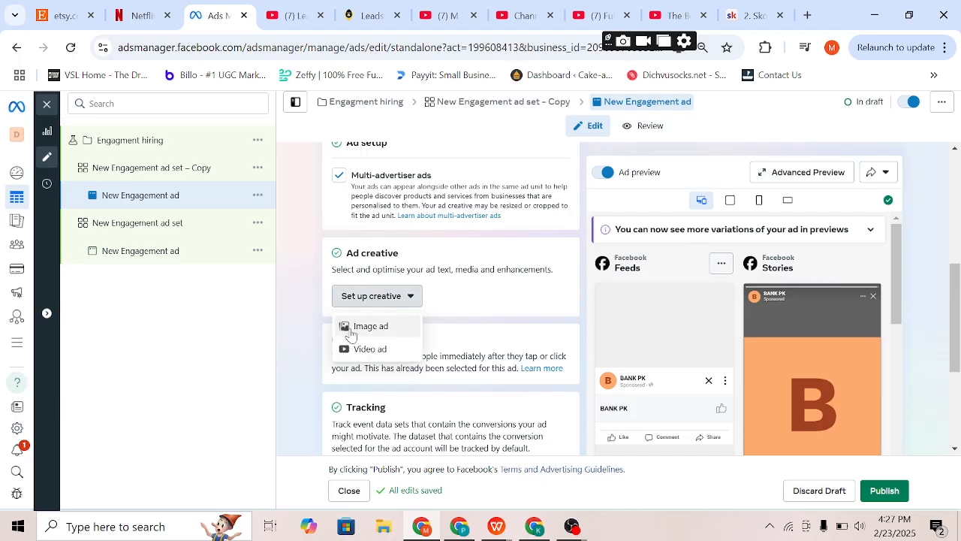
pyautogui.click(368, 326)
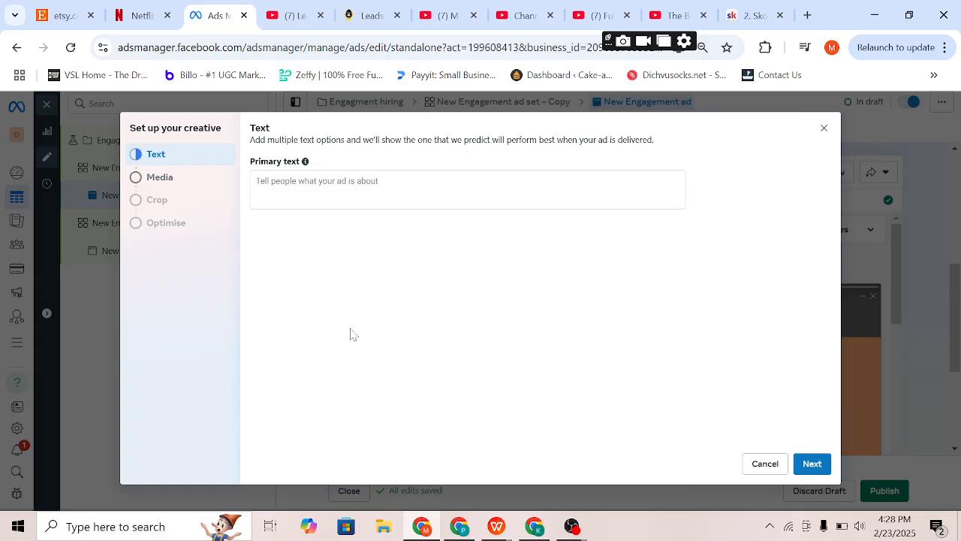
pyautogui.click(450, 188)
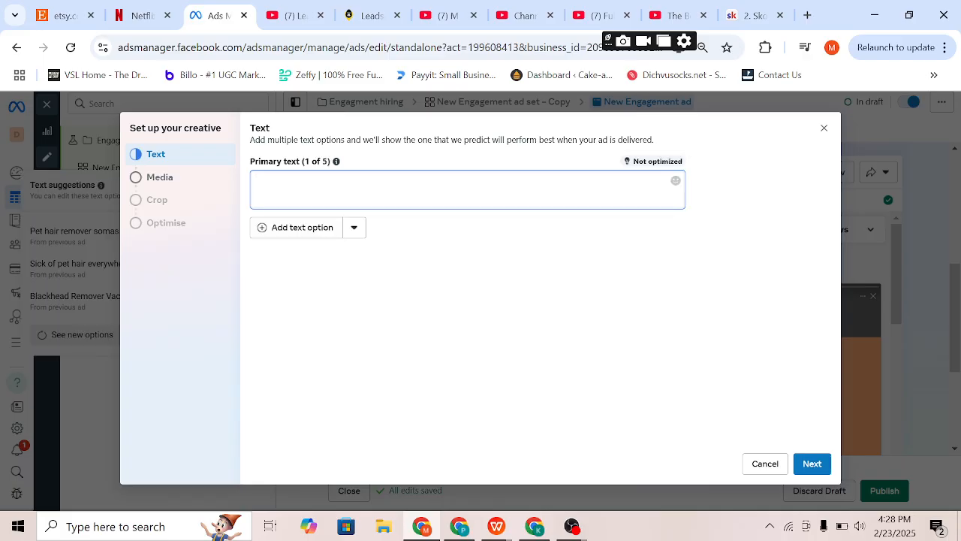
pyautogui.write('PRODUCT KNOWLEDGE')
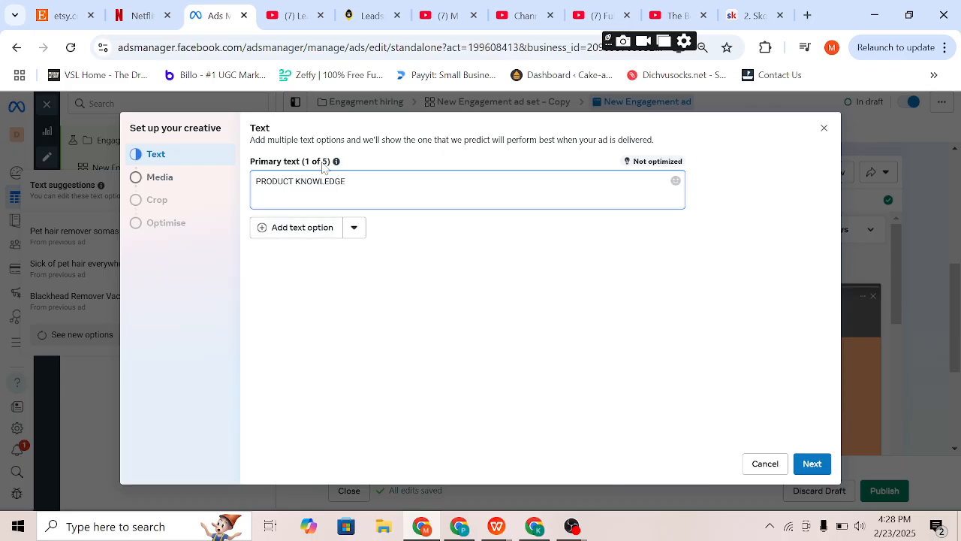
pyautogui.moveTo(309, 165); pyautogui.dragTo(328, 166)
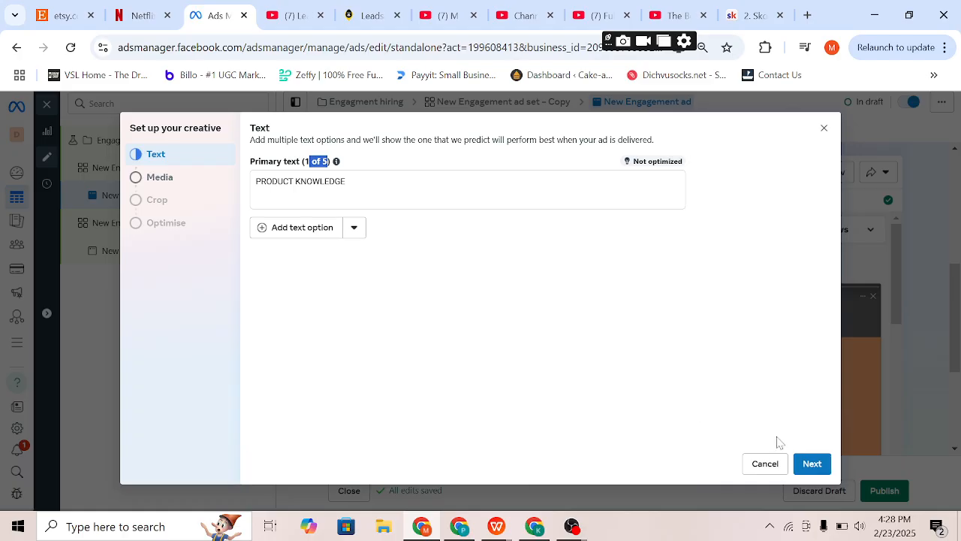
pyautogui.click(813, 463)
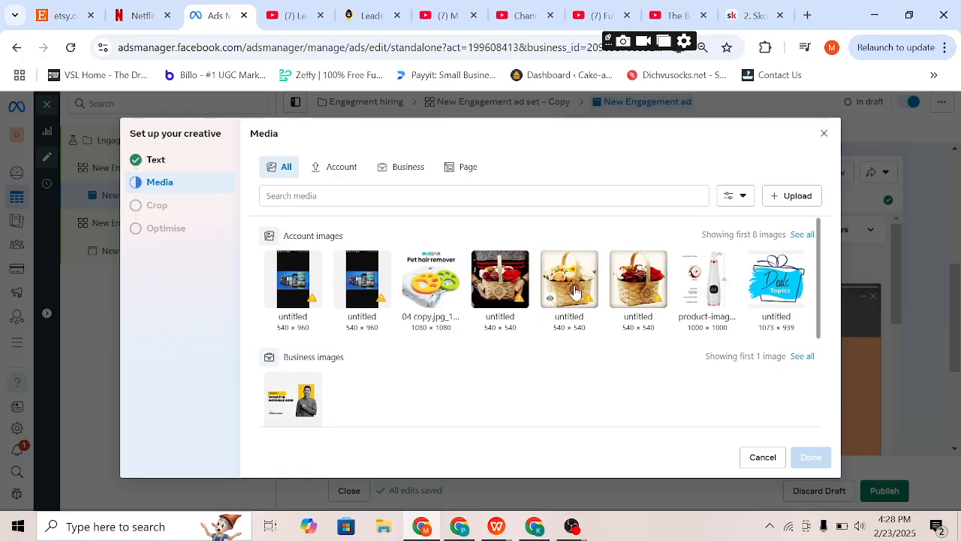
pyautogui.click(572, 294)
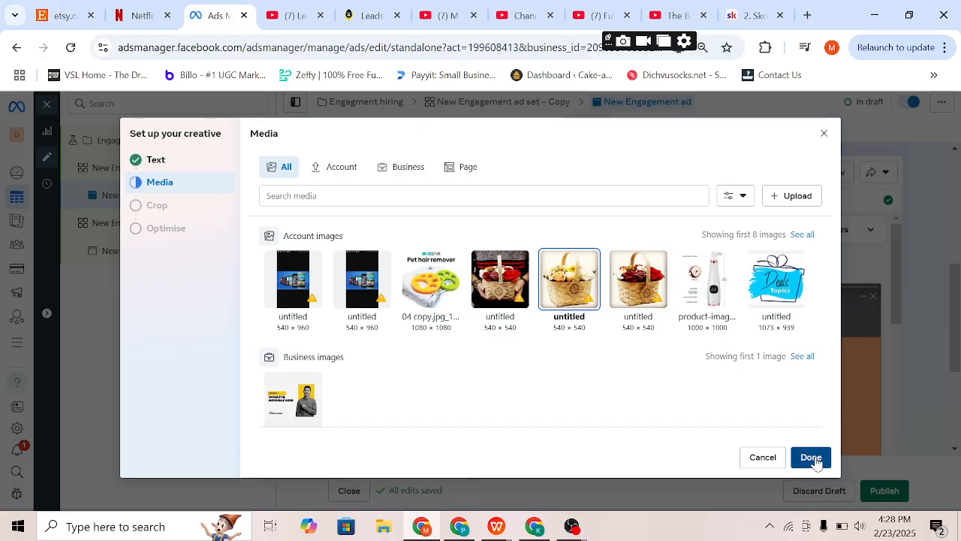
pyautogui.click(815, 460)
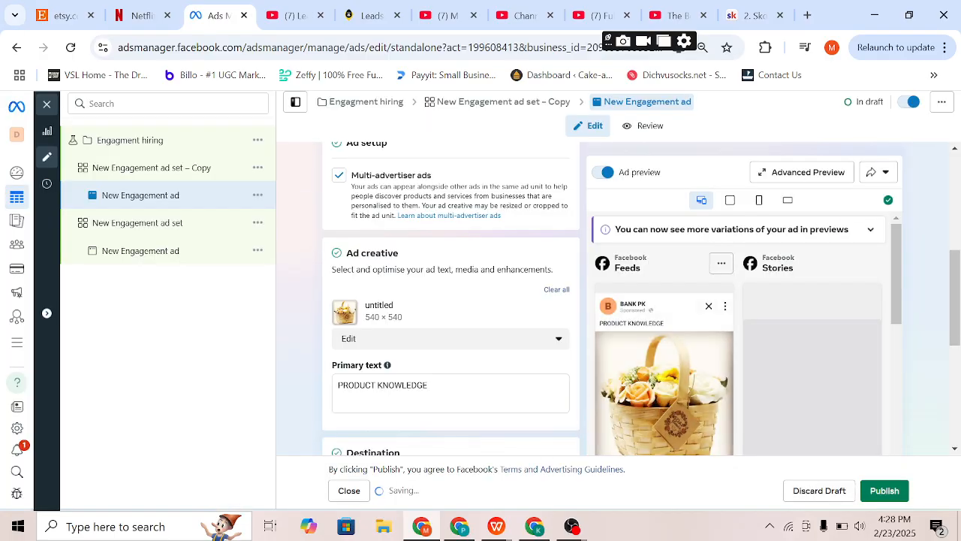
pyautogui.scroll(-2, 604, 398)
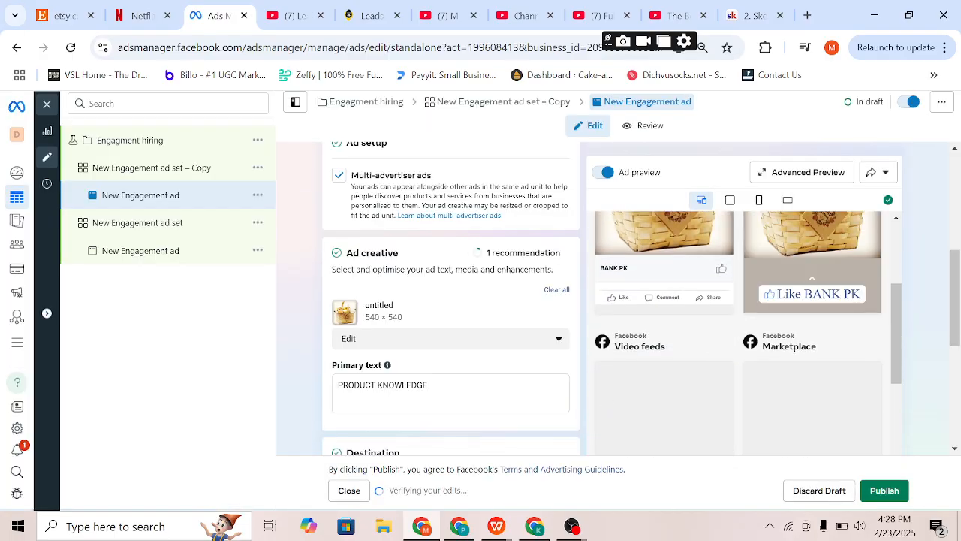
pyautogui.scroll(-5, 381, 412)
pyautogui.scroll(-2, 481, 376)
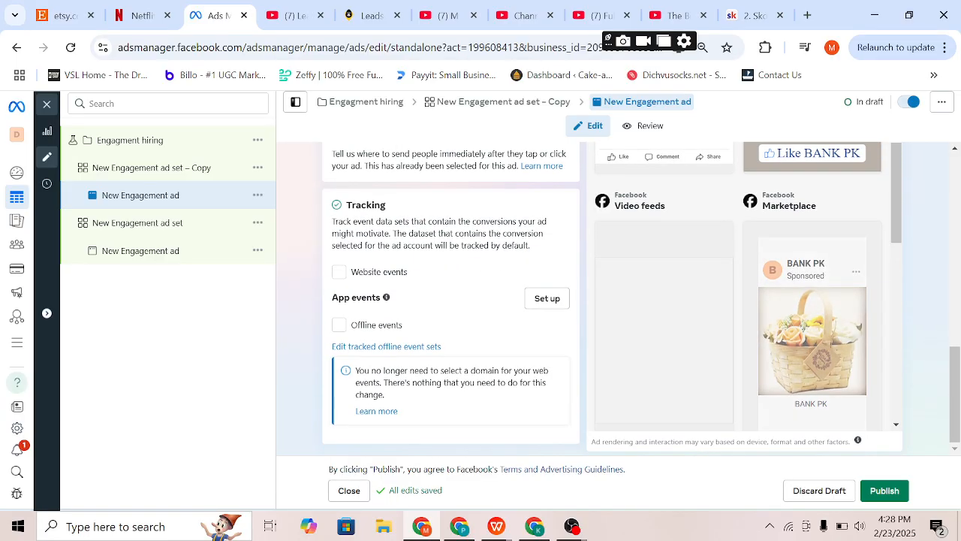
pyautogui.scroll(3, 447, 324)
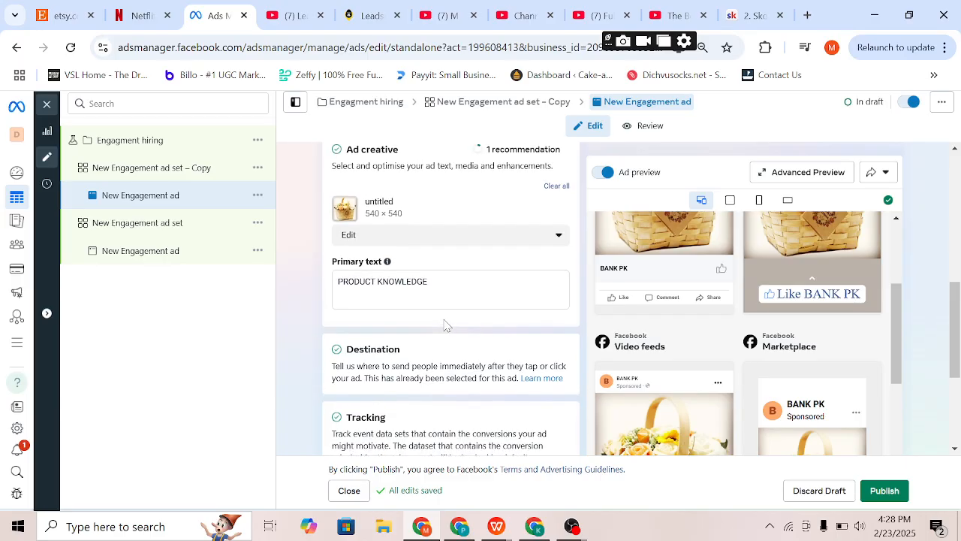
pyautogui.scroll(-2, 722, 264)
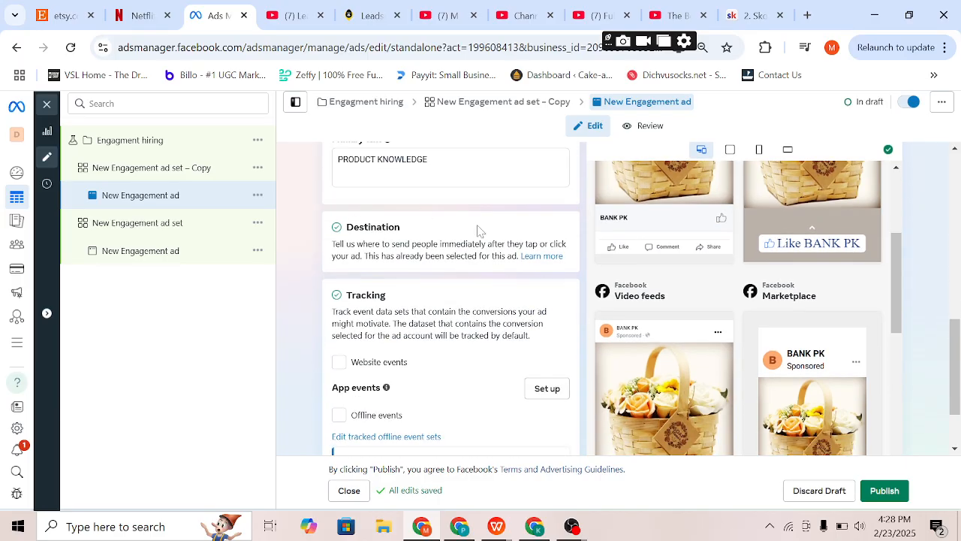
pyautogui.scroll(3, 463, 329)
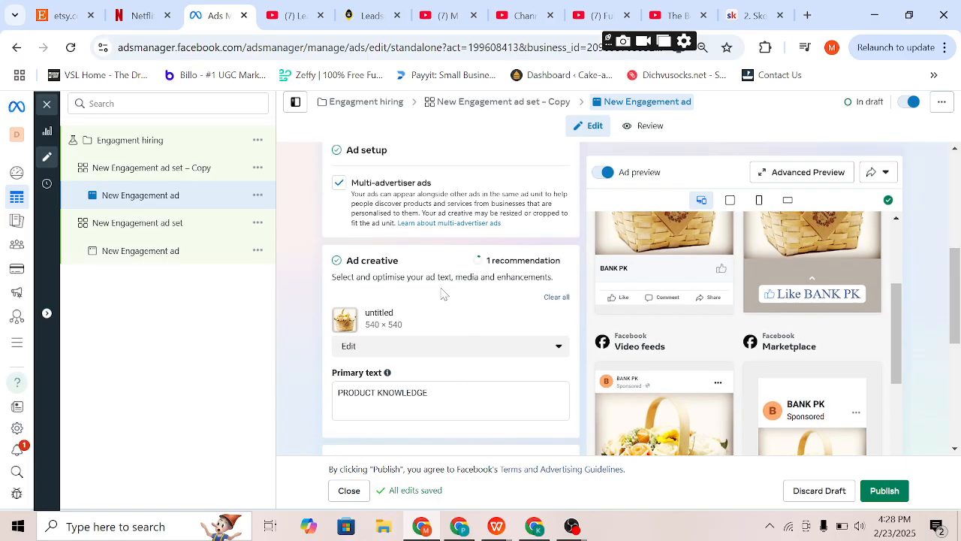
pyautogui.scroll(4, 444, 296)
pyautogui.scroll(-3, 443, 293)
pyautogui.scroll(-4, 443, 293)
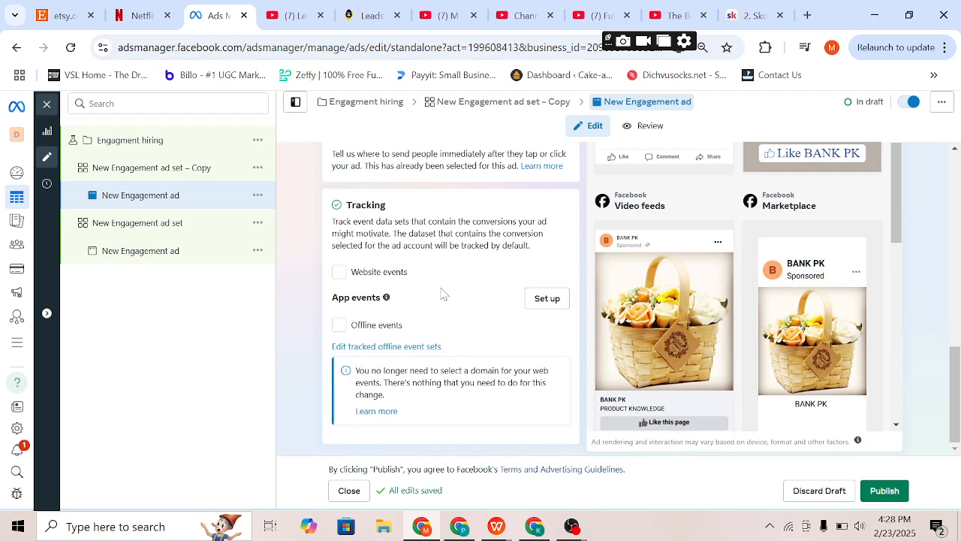
pyautogui.scroll(3, 403, 261)
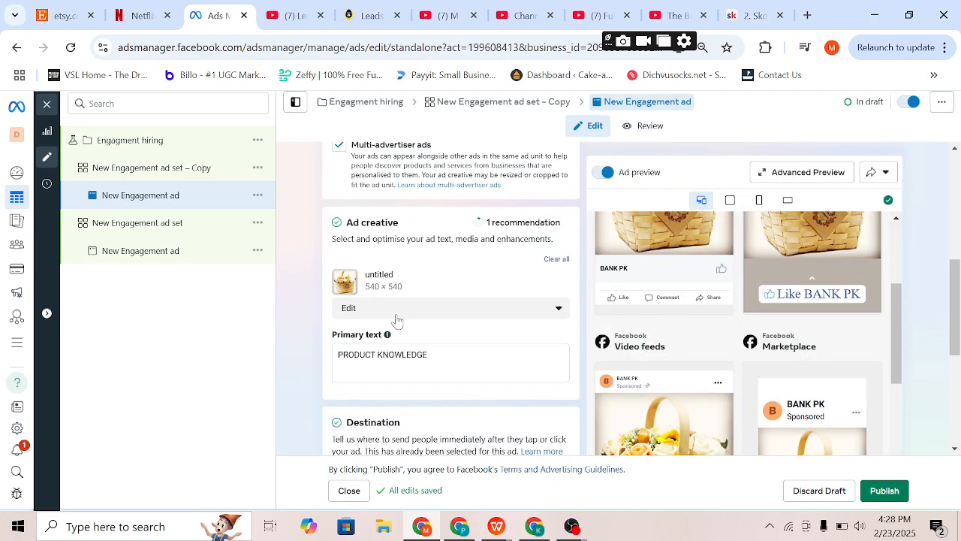
pyautogui.click(495, 309)
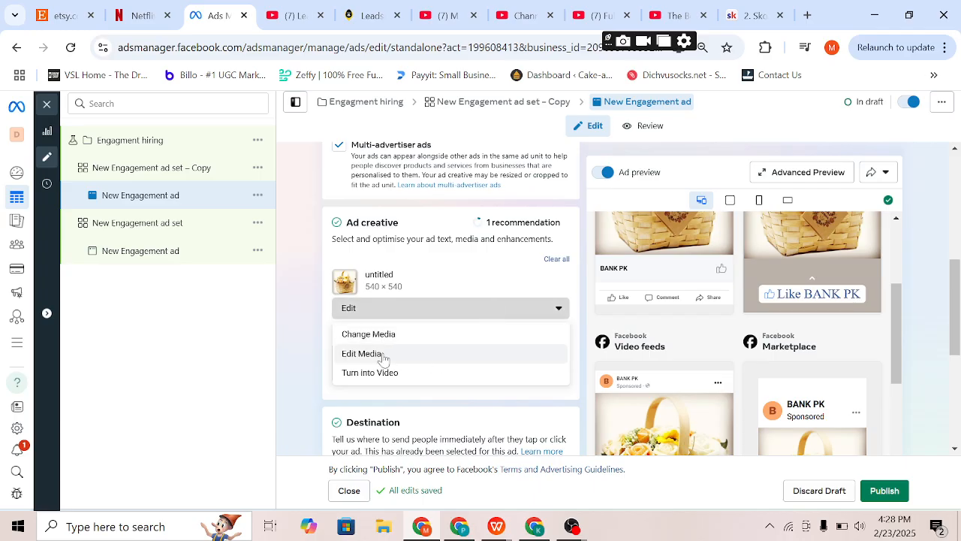
pyautogui.click(360, 333)
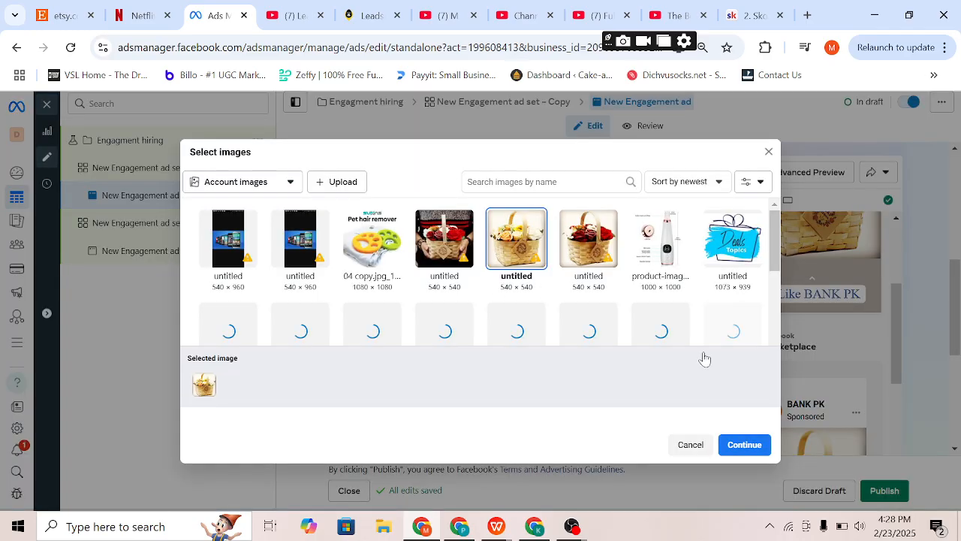
pyautogui.click(729, 446)
pyautogui.scroll(5, 462, 279)
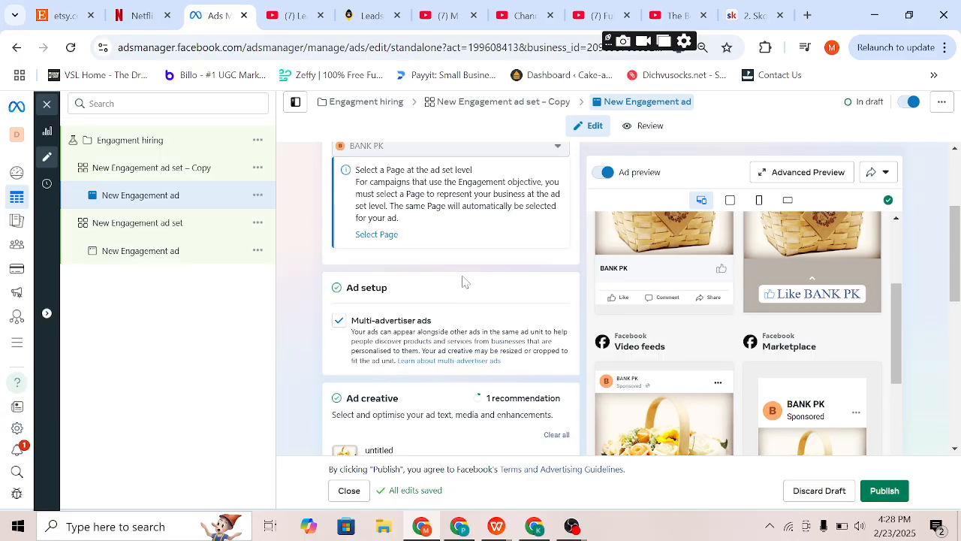
pyautogui.scroll(-5, 462, 281)
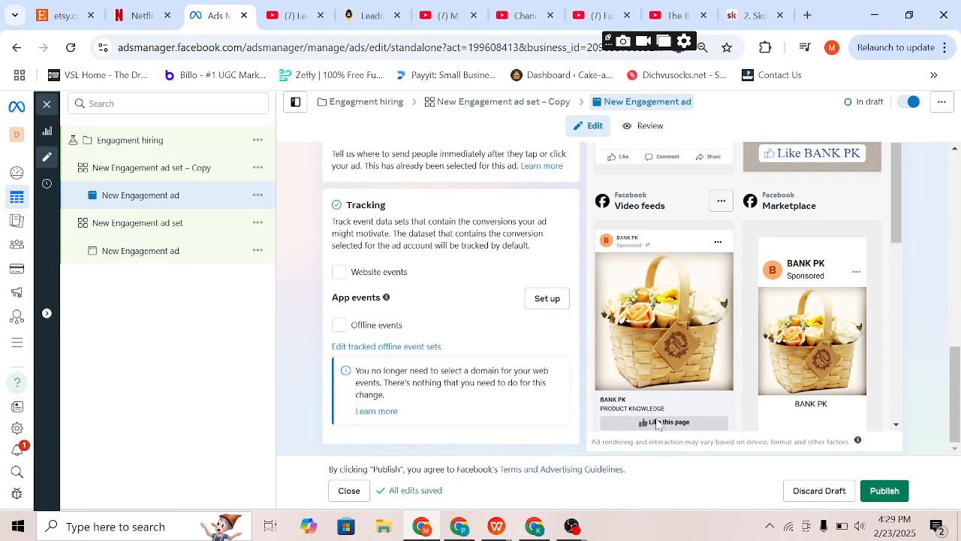
# Step: Set the 'New Engagement ad set – Copy' conversion location to Message destinations
pyautogui.click(82, 168)
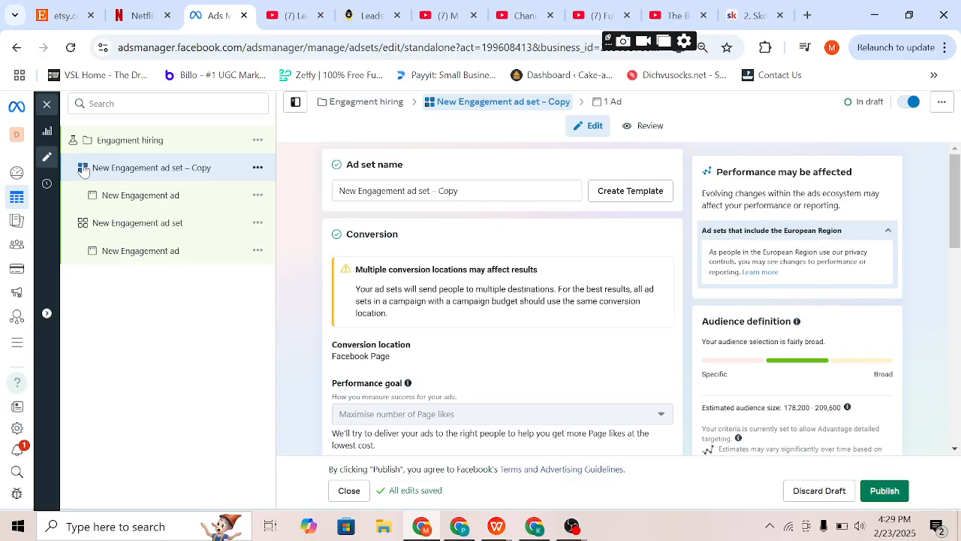
pyautogui.click(660, 351)
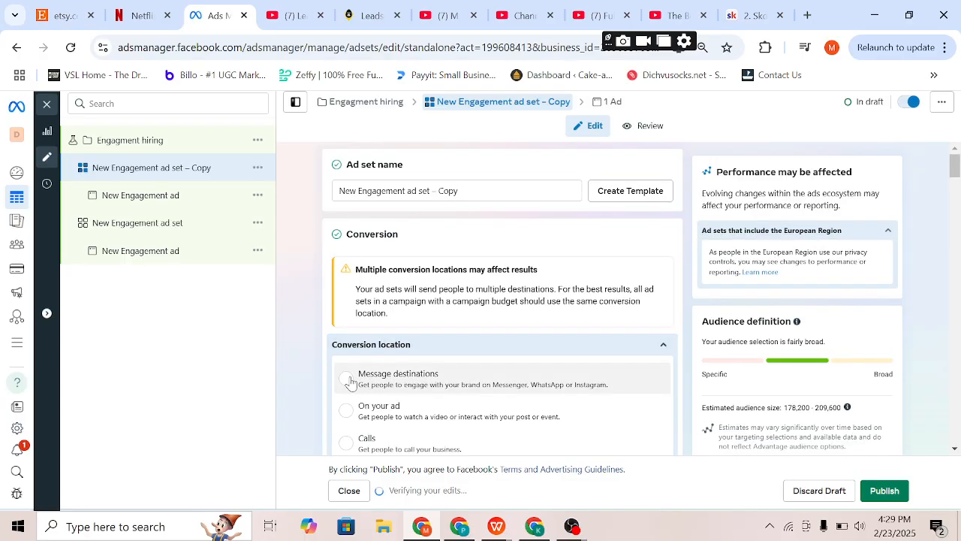
pyautogui.click(347, 379)
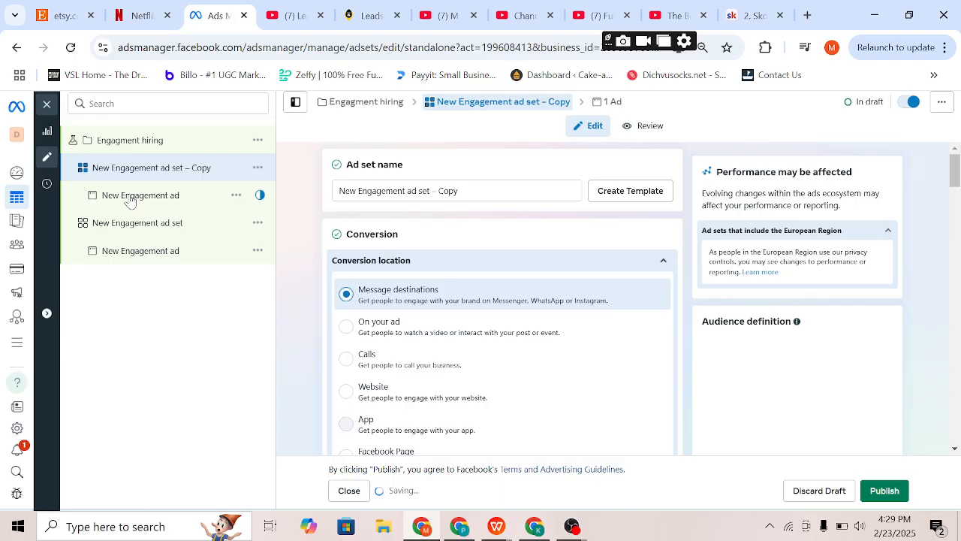
# Step: Open the copied ad set's New Engagement ad with Ad preview turned on
pyautogui.click(131, 200)
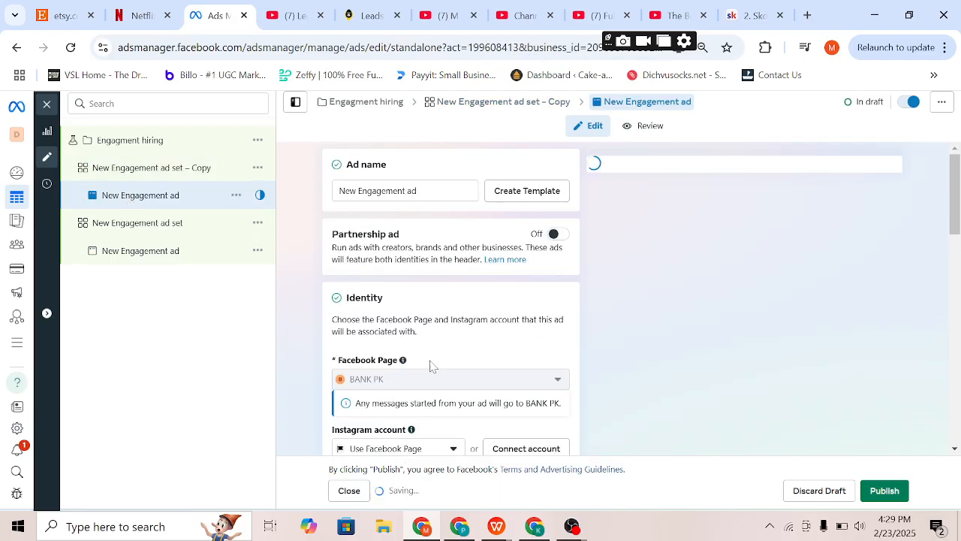
pyautogui.scroll(-2, 430, 365)
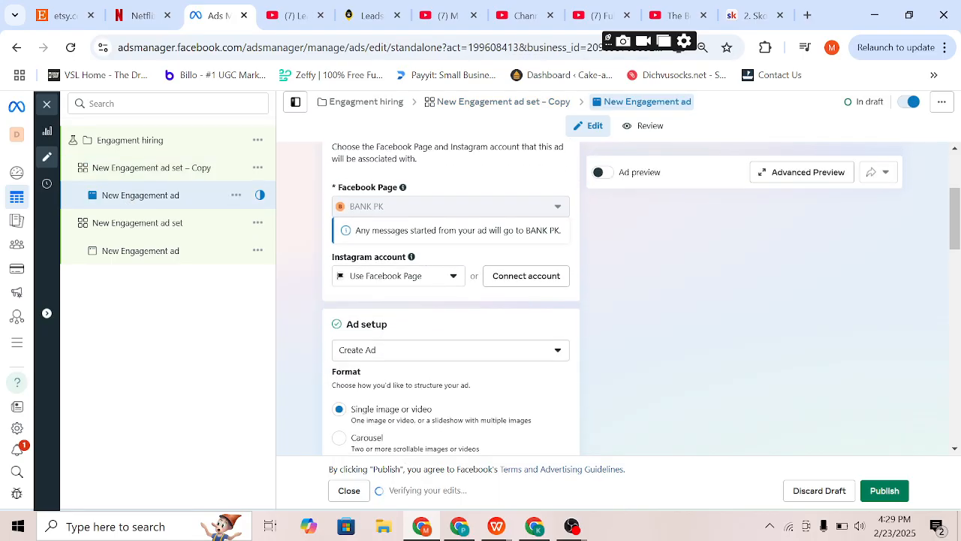
pyautogui.click(601, 174)
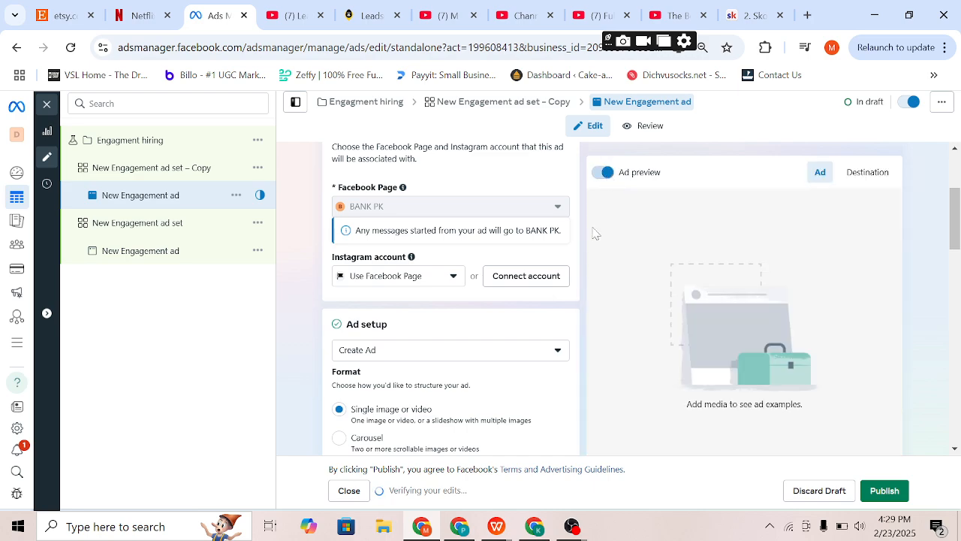
pyautogui.scroll(-5, 385, 353)
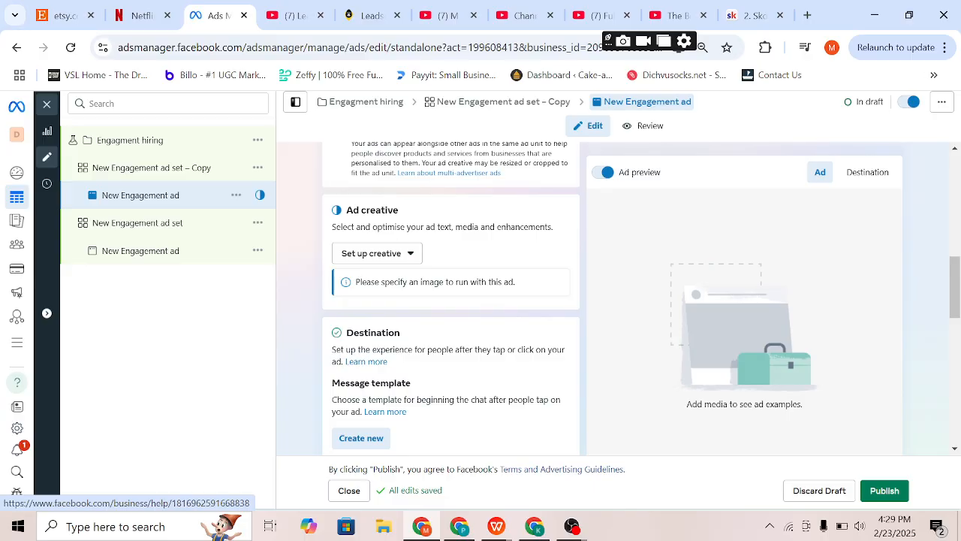
# Step: Start an image ad creative, replacing the 'Chat on Messenger' headline with 'OFFERS'
pyautogui.click(382, 254)
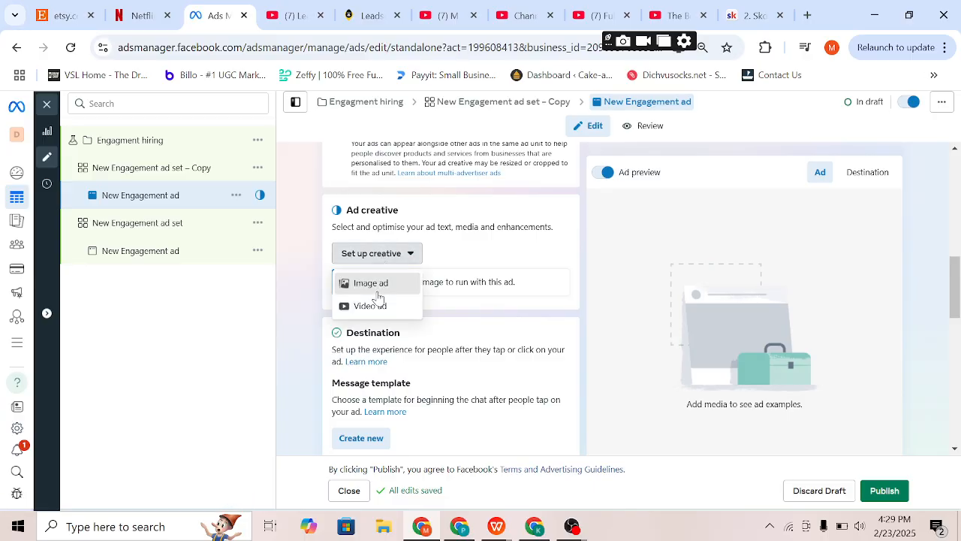
pyautogui.click(377, 290)
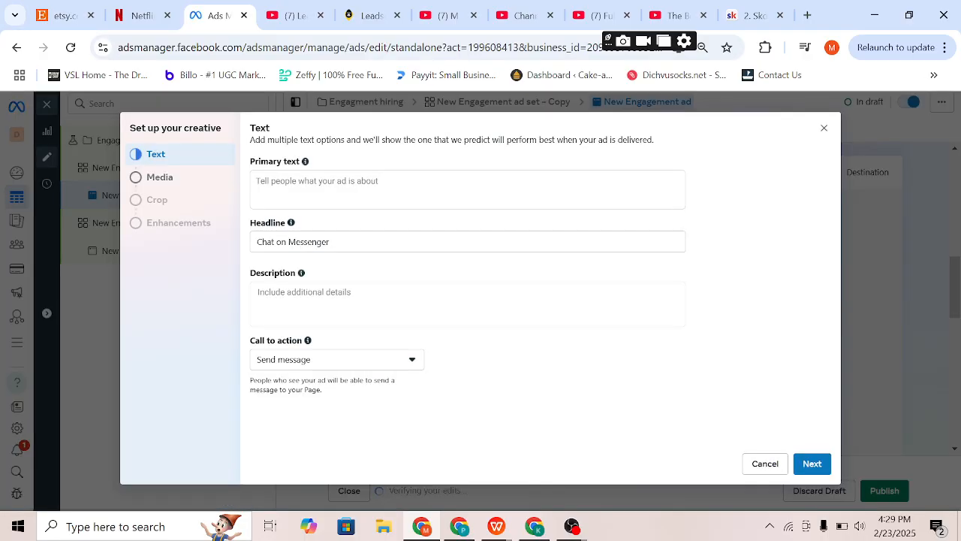
pyautogui.click(467, 190)
pyautogui.tripleClick(293, 271)
pyautogui.press('BackSpace')
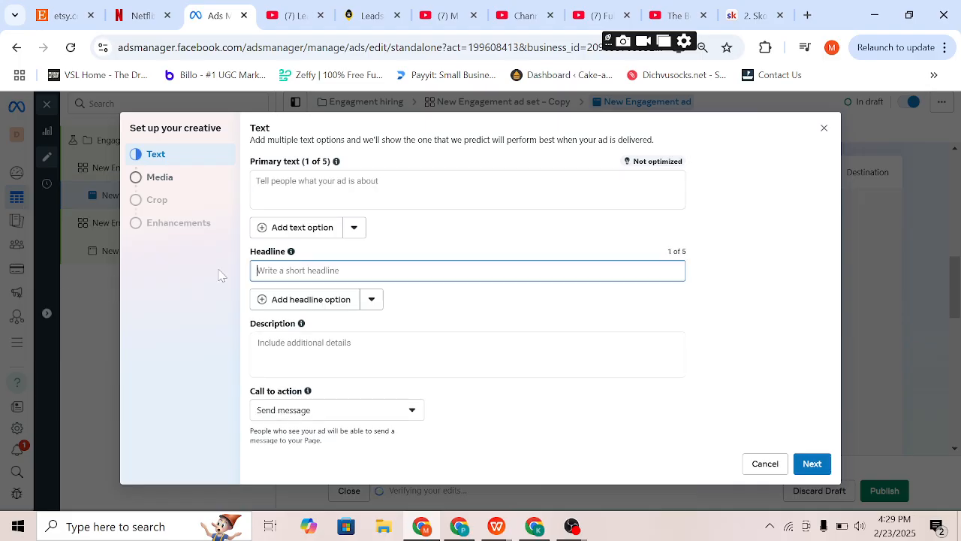
pyautogui.write('OFFERS ,')
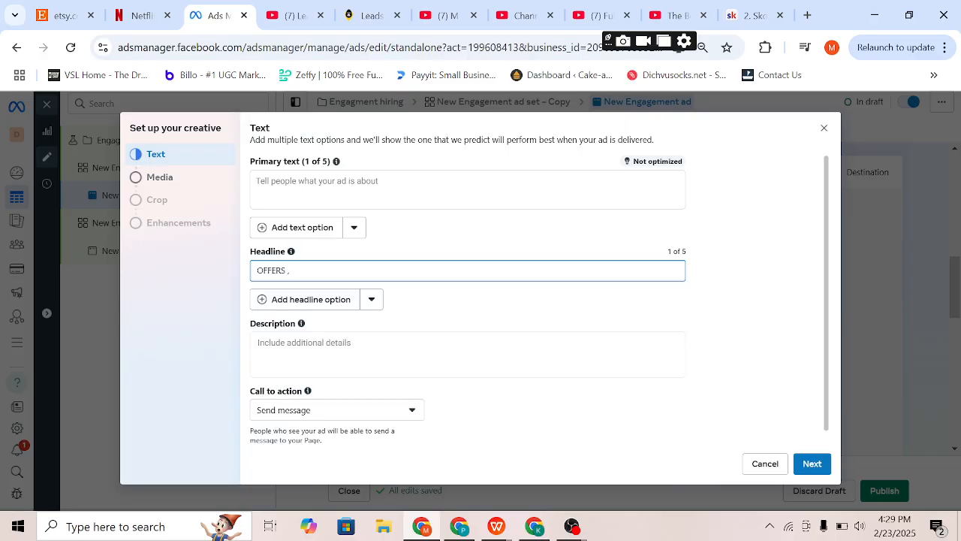
pyautogui.click(815, 464)
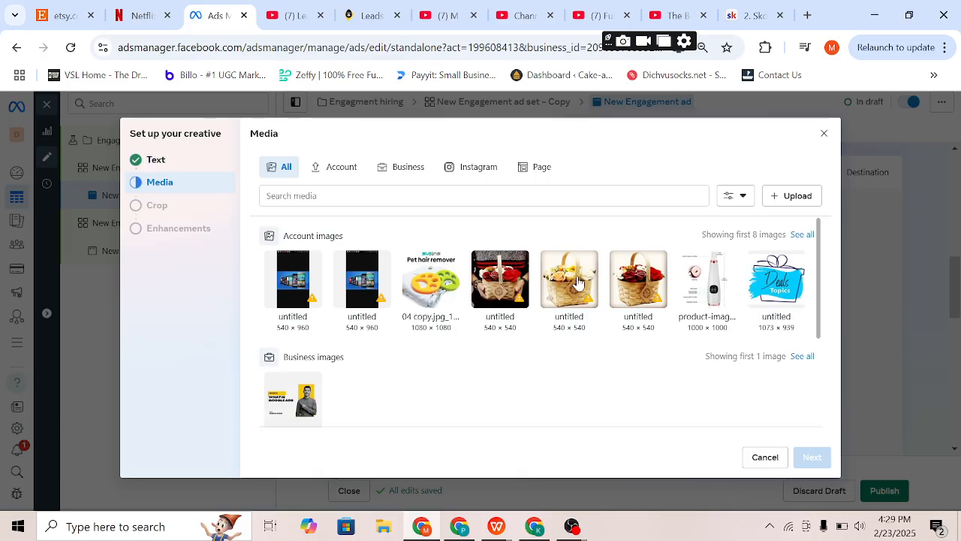
# Step: Use the basket image as the ad's media, keeping the default crops
pyautogui.click(571, 284)
pyautogui.click(811, 456)
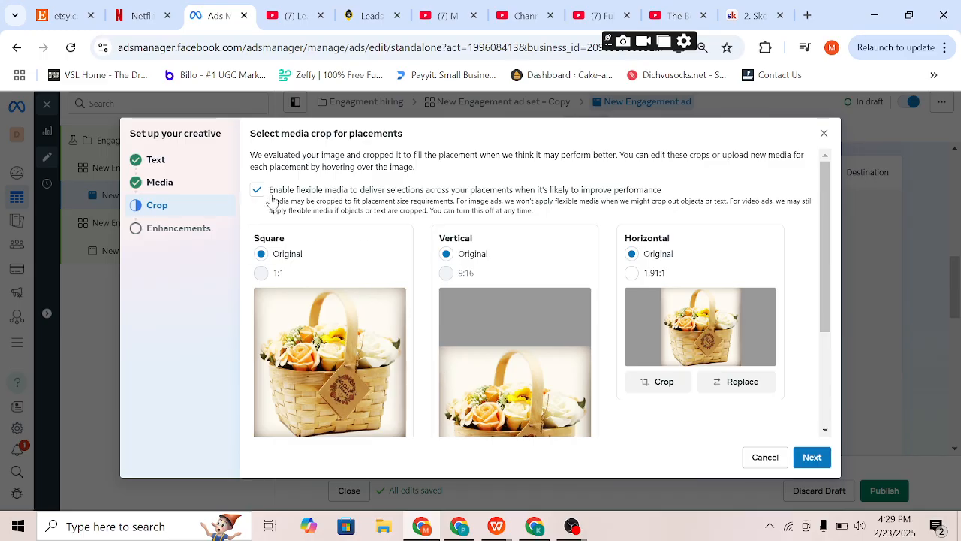
pyautogui.click(817, 463)
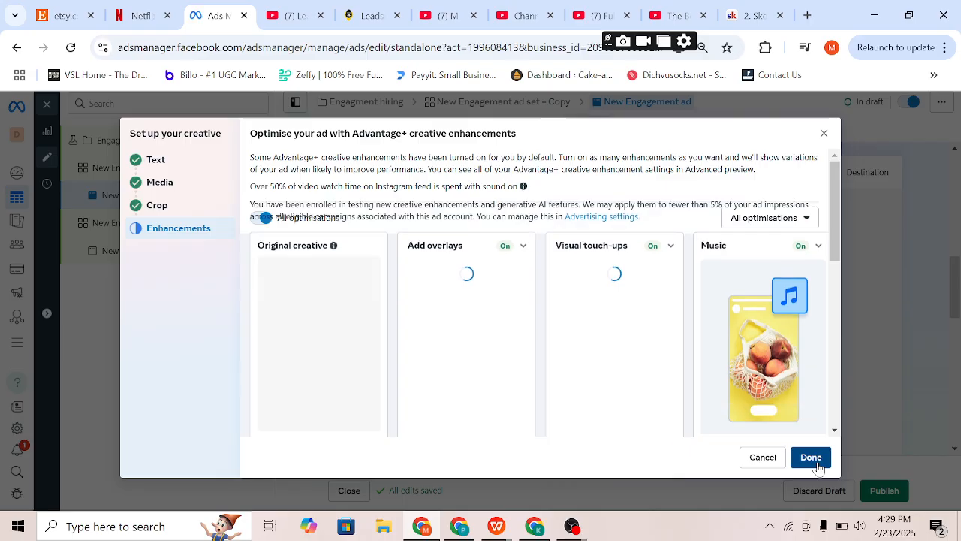
pyautogui.click(818, 466)
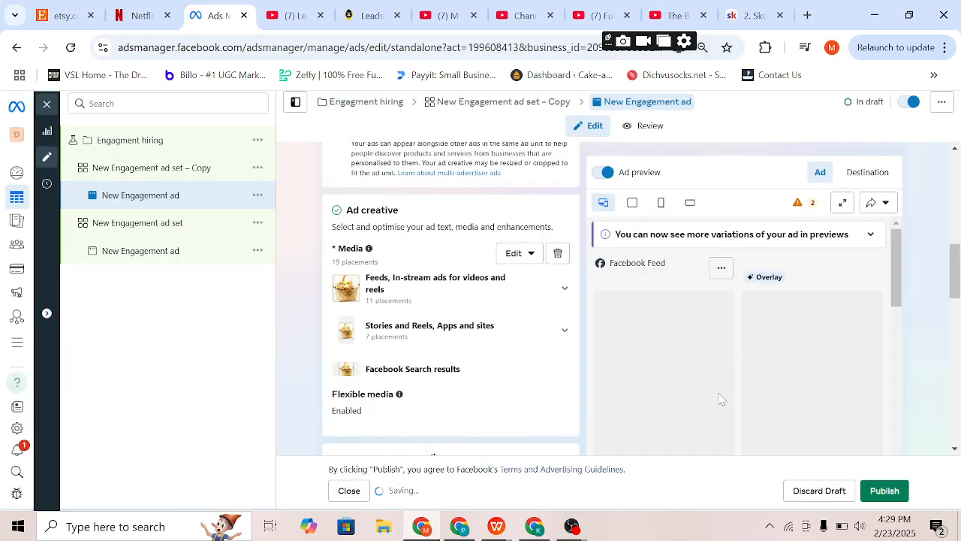
# Step: Edit the Start conversation template under Destination > Message template
pyautogui.scroll(-3, 468, 378)
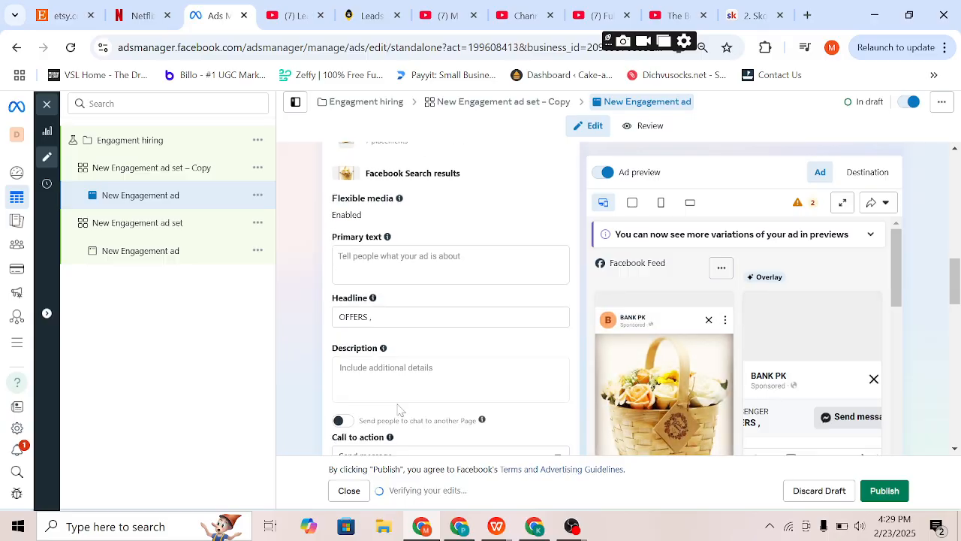
pyautogui.scroll(-2, 467, 377)
pyautogui.scroll(-5, 584, 398)
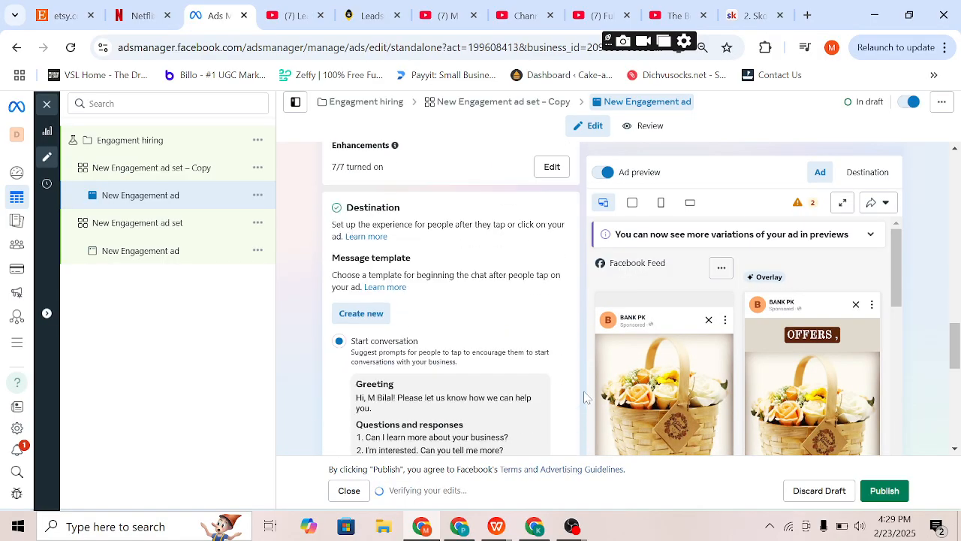
pyautogui.scroll(-3, 714, 350)
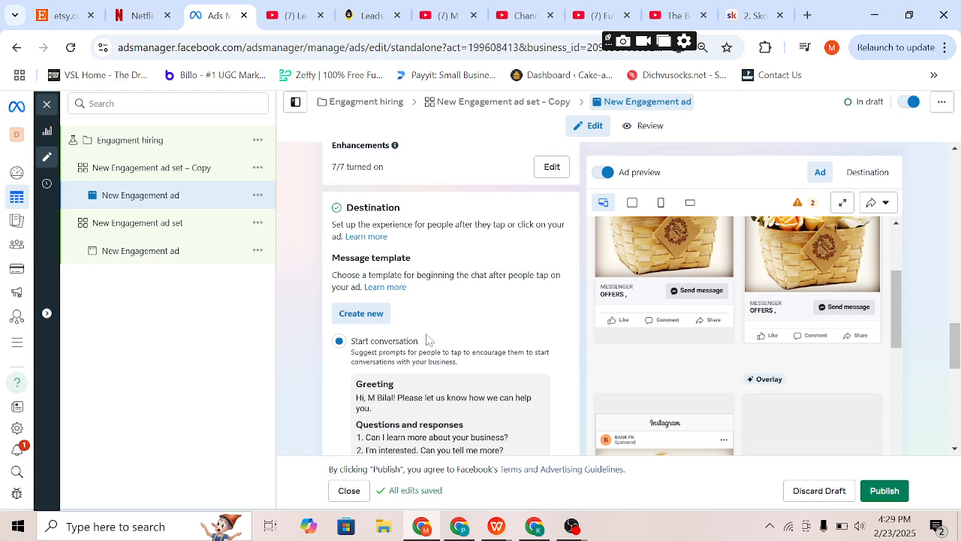
pyautogui.scroll(-3, 336, 340)
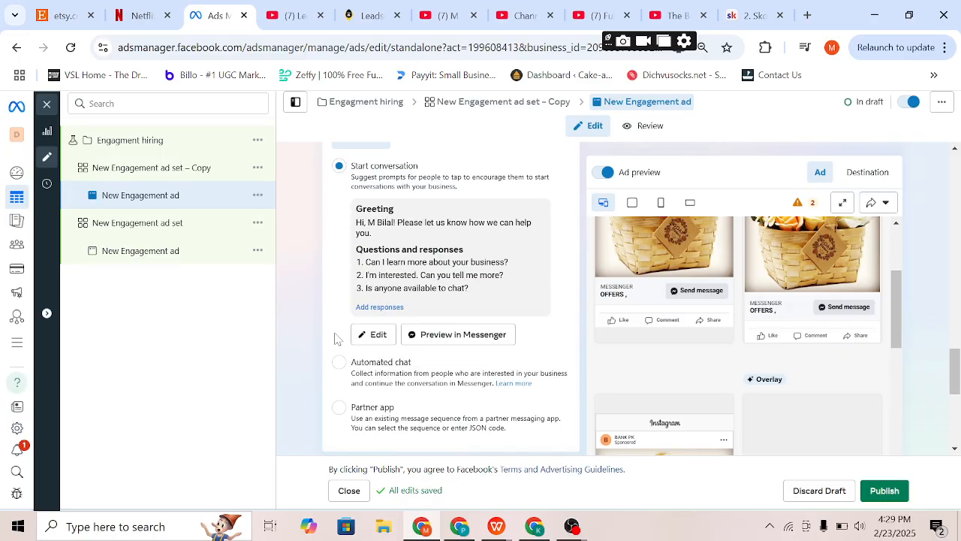
pyautogui.scroll(2, 337, 340)
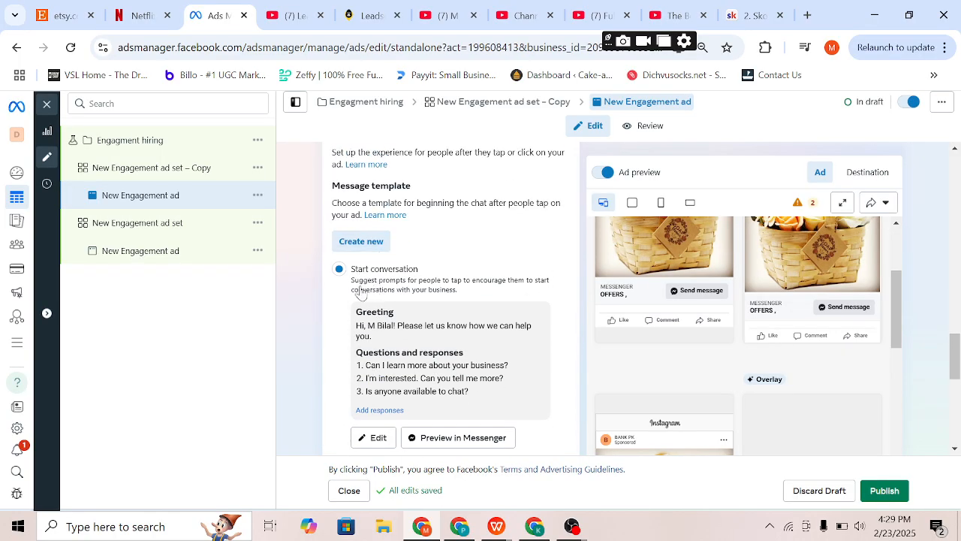
pyautogui.click(372, 439)
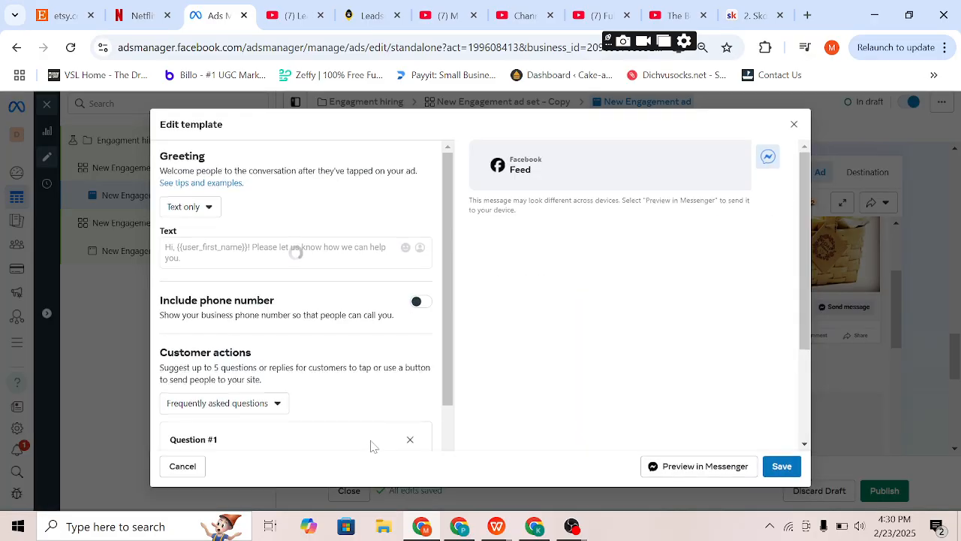
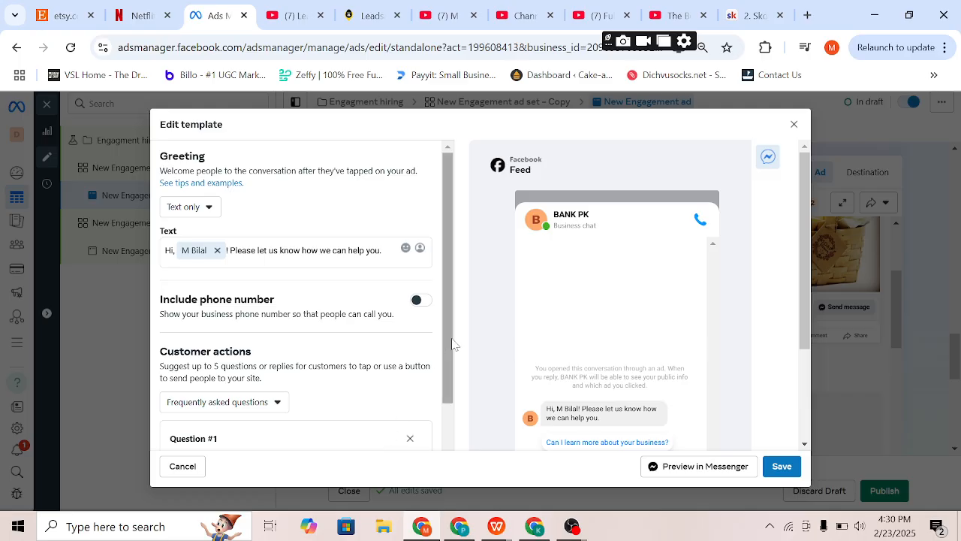
# Step: Close the Start conversation editor, switch the template to Automated chat and open it for editing
pyautogui.moveTo(453, 344); pyautogui.dragTo(450, 462)
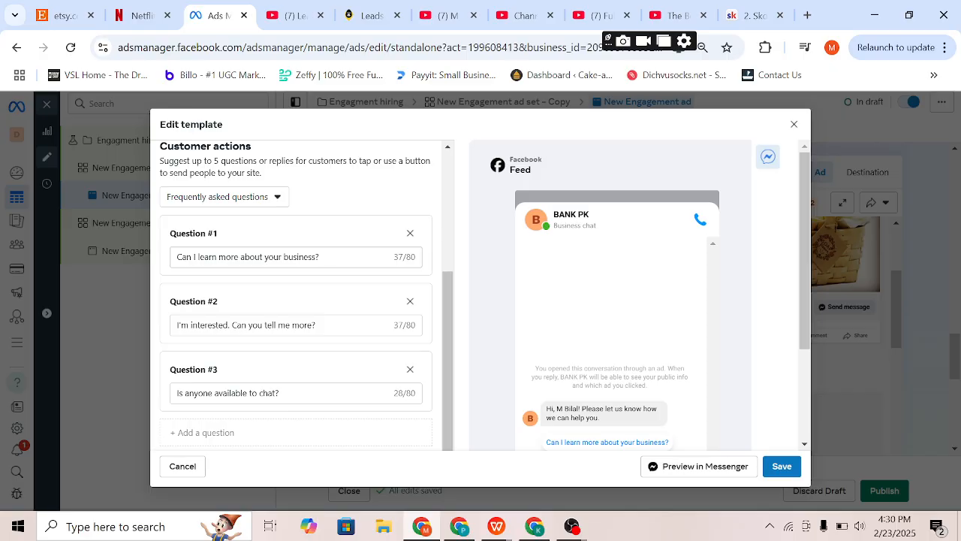
pyautogui.click(794, 124)
pyautogui.scroll(-1, 373, 426)
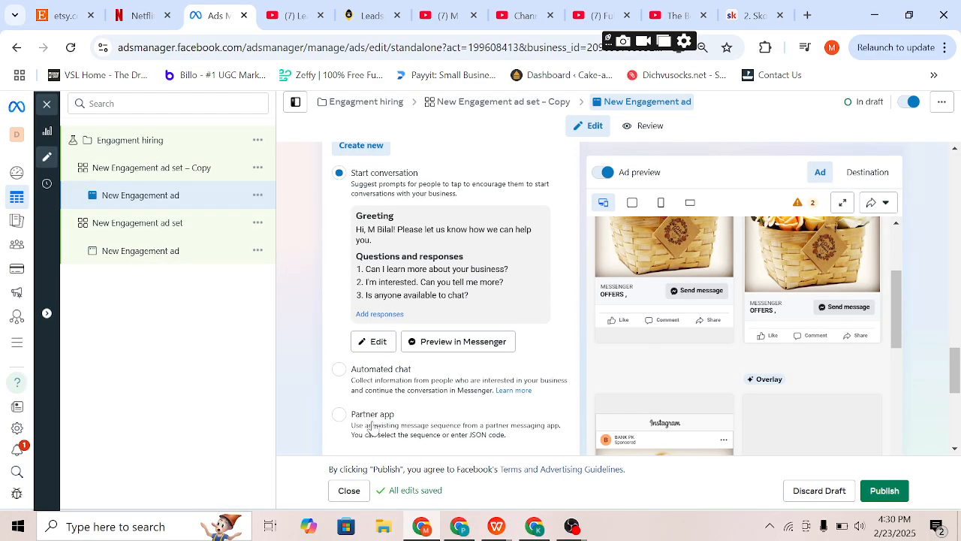
pyautogui.click(339, 370)
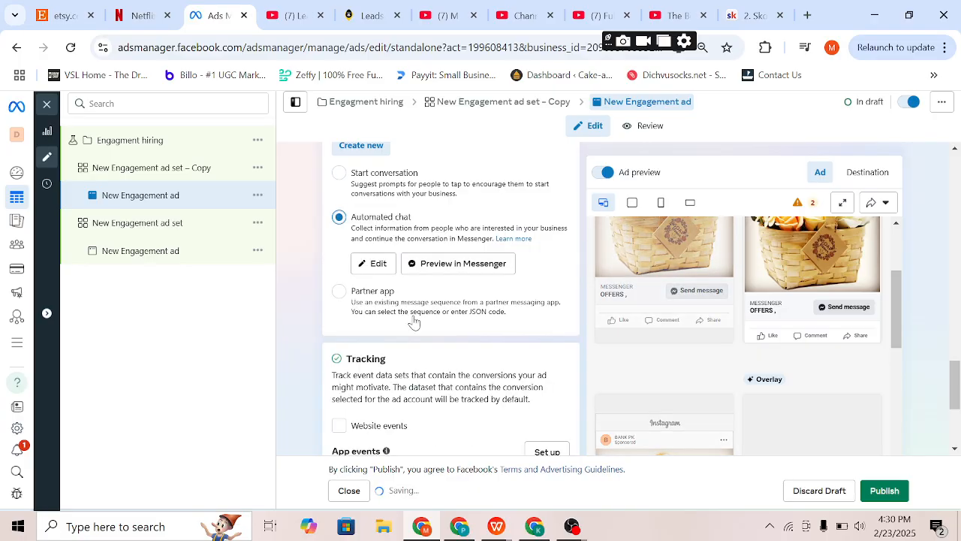
pyautogui.click(373, 263)
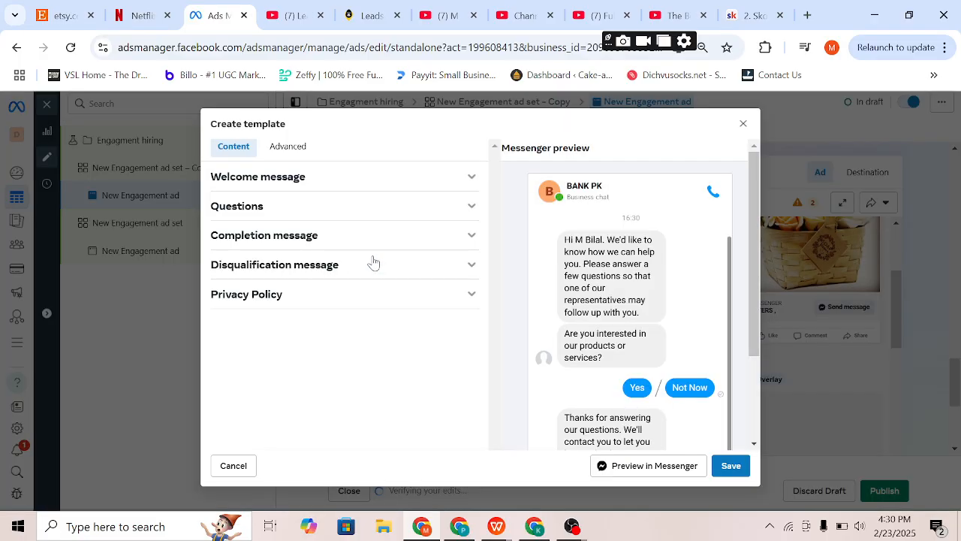
# Step: Review the Automated chat template's welcome message and questions sections, then close it
pyautogui.click(354, 183)
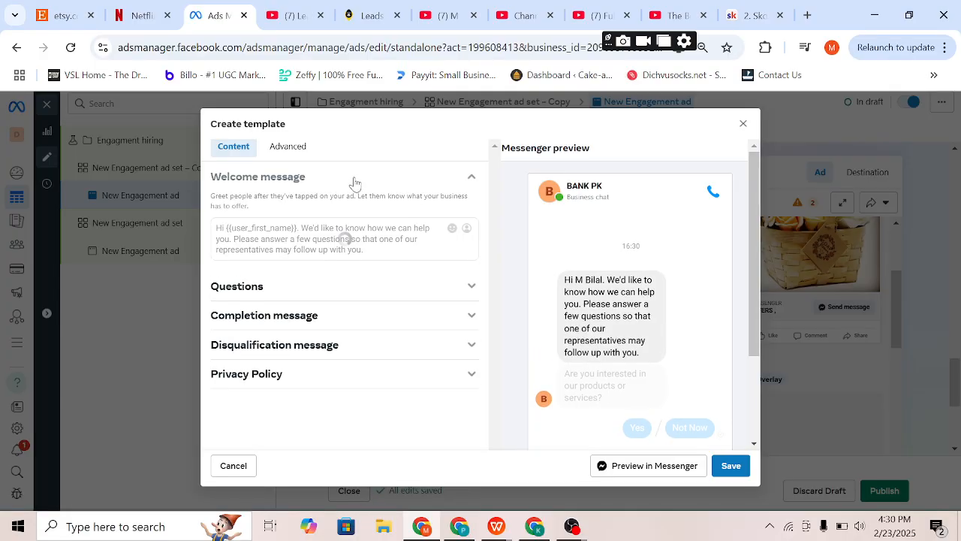
pyautogui.click(312, 294)
pyautogui.scroll(-5, 321, 290)
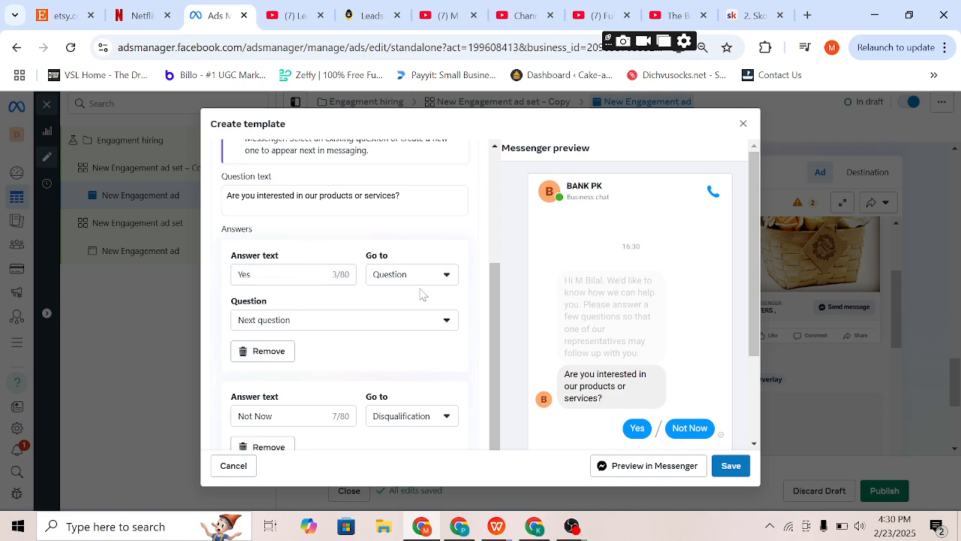
pyautogui.scroll(-2, 338, 338)
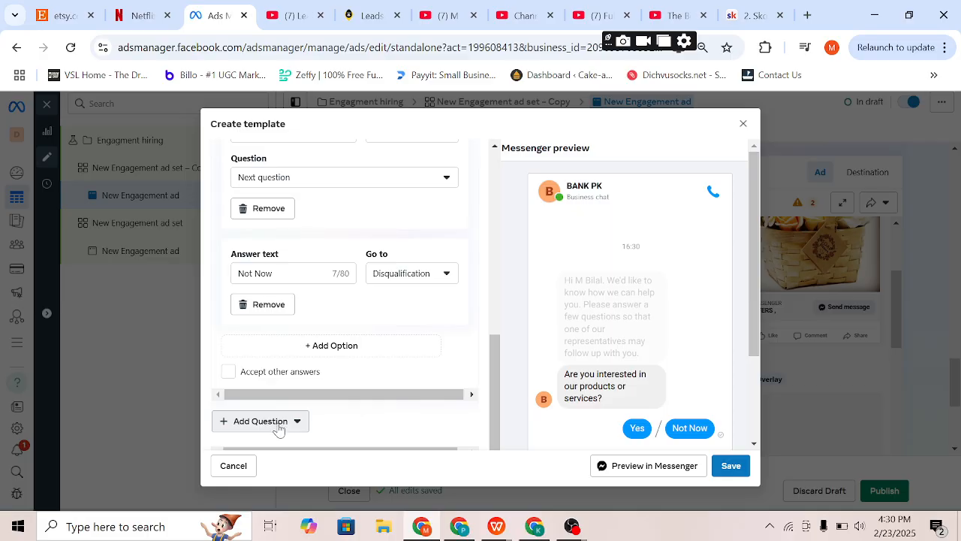
pyautogui.click(744, 123)
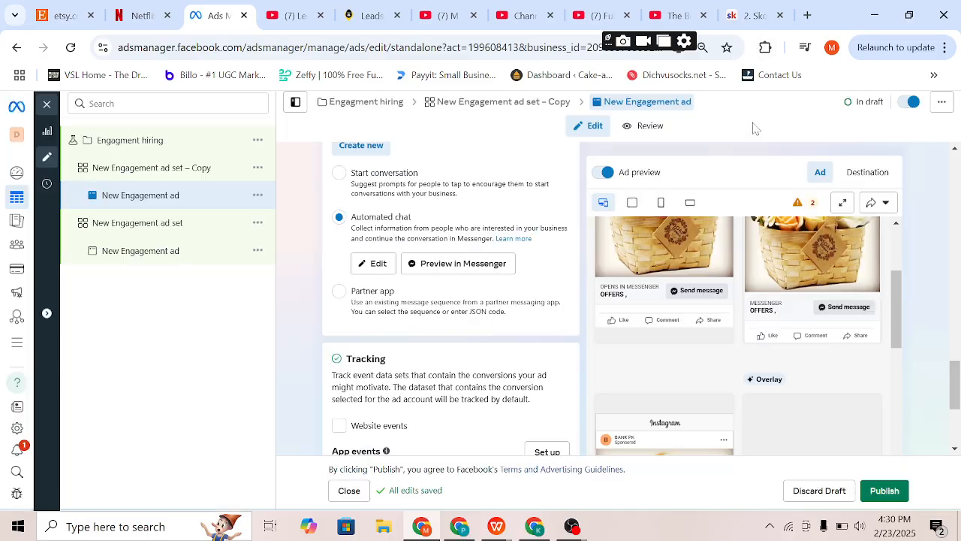
# Step: Try the Partner app template with its message flow entered as JSON code, then close it
pyautogui.scroll(-1, 363, 323)
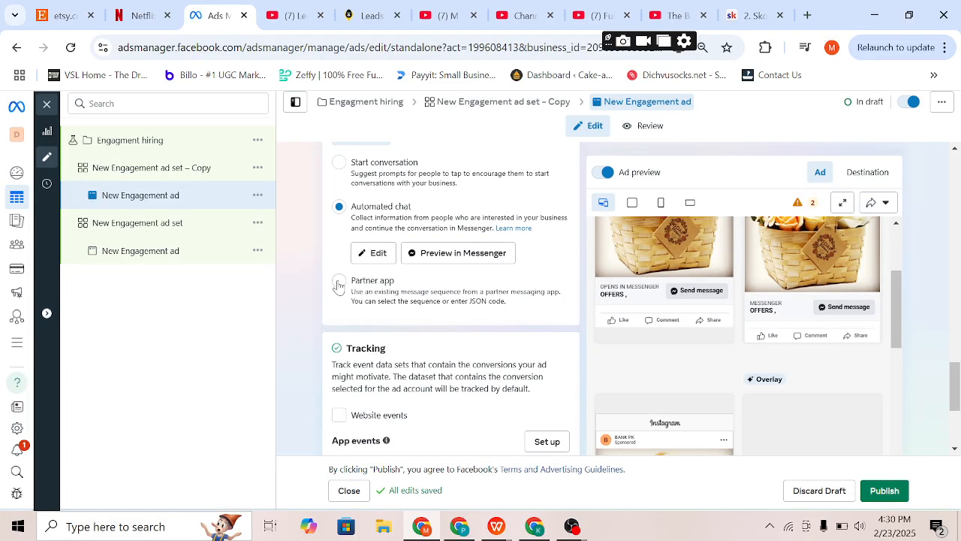
pyautogui.click(339, 282)
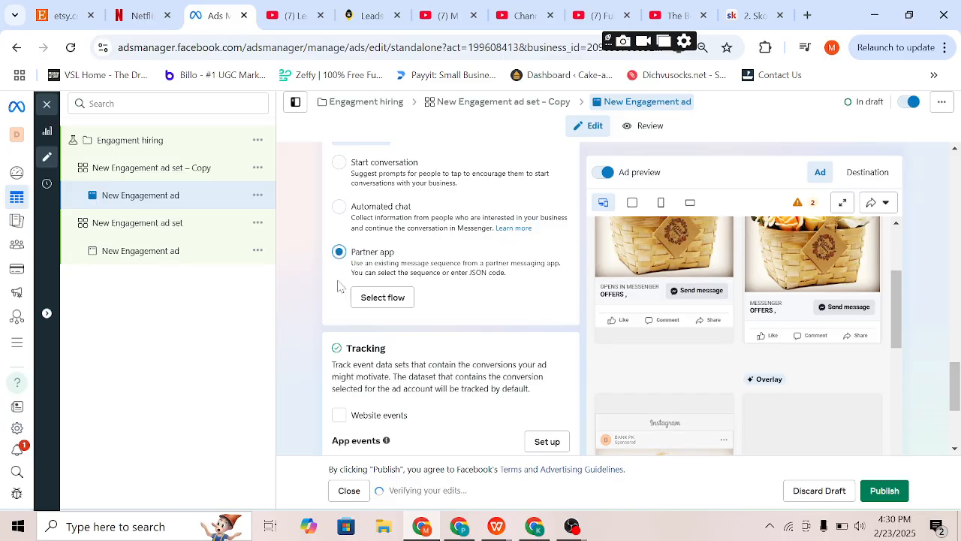
pyautogui.click(376, 300)
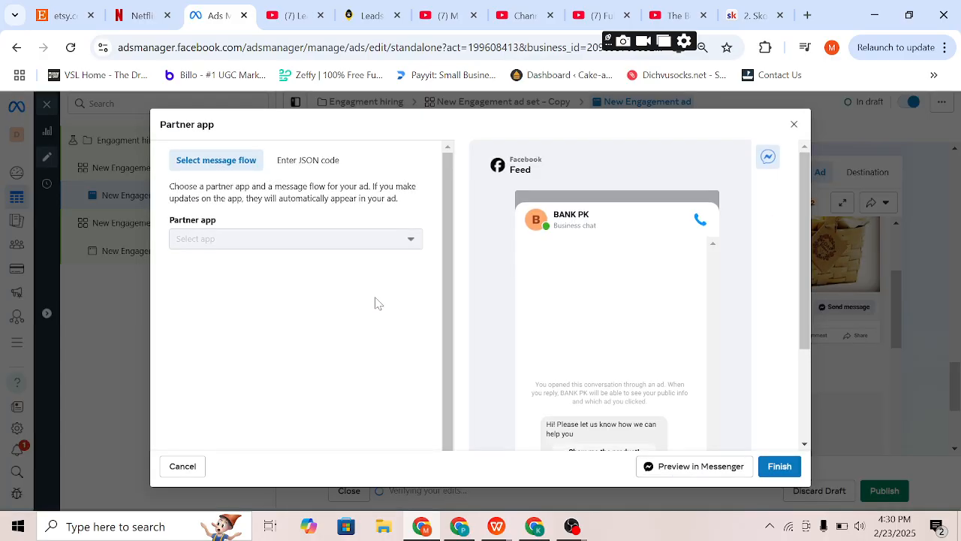
pyautogui.moveTo(391, 244)
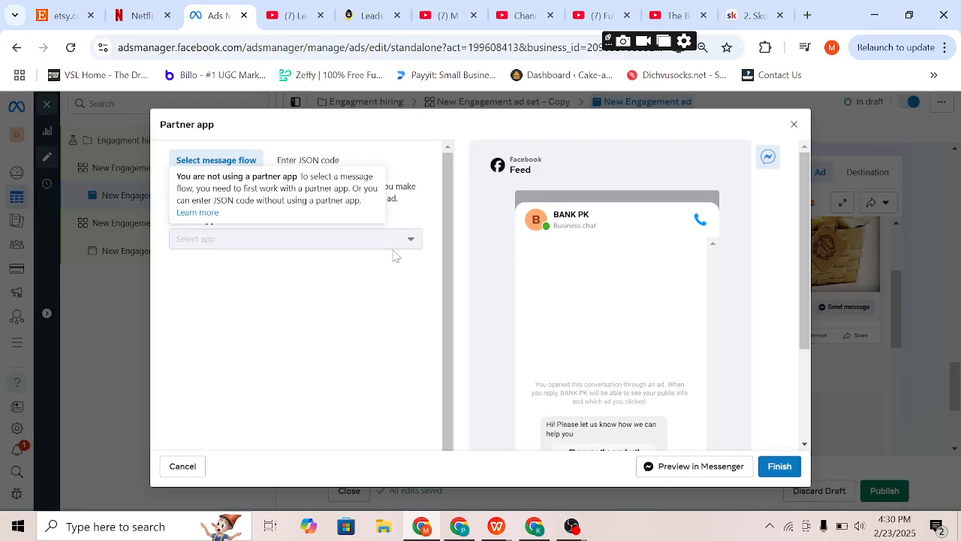
pyautogui.click(314, 161)
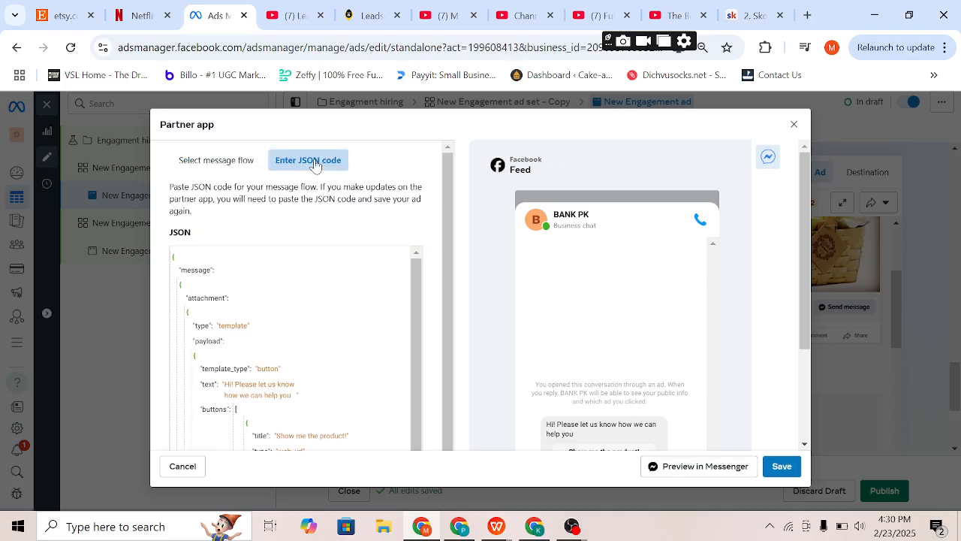
pyautogui.click(794, 124)
# Step: Reselect Start conversation as the message template and go to the New Engagement ad set – Copy
pyautogui.scroll(1, 405, 232)
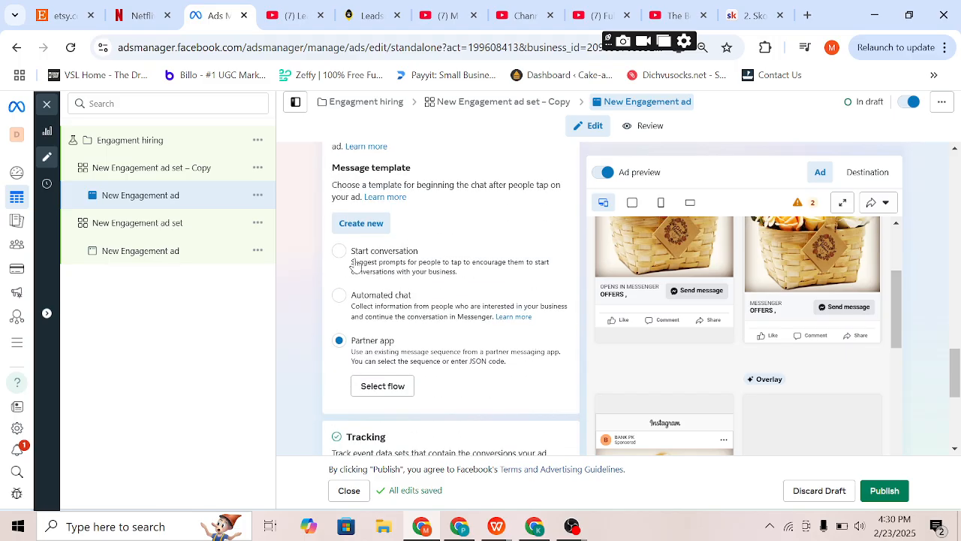
pyautogui.click(340, 252)
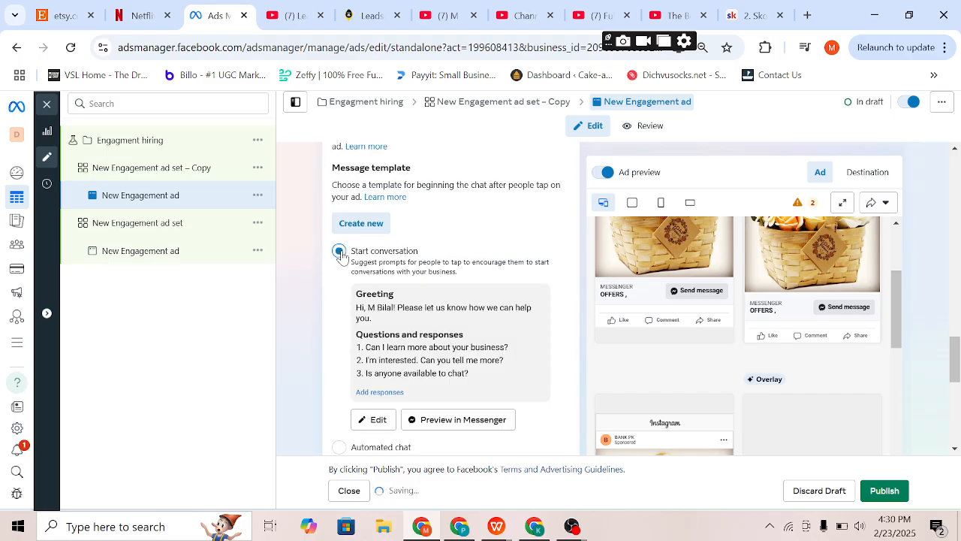
pyautogui.scroll(-2, 421, 398)
pyautogui.scroll(-5, 478, 356)
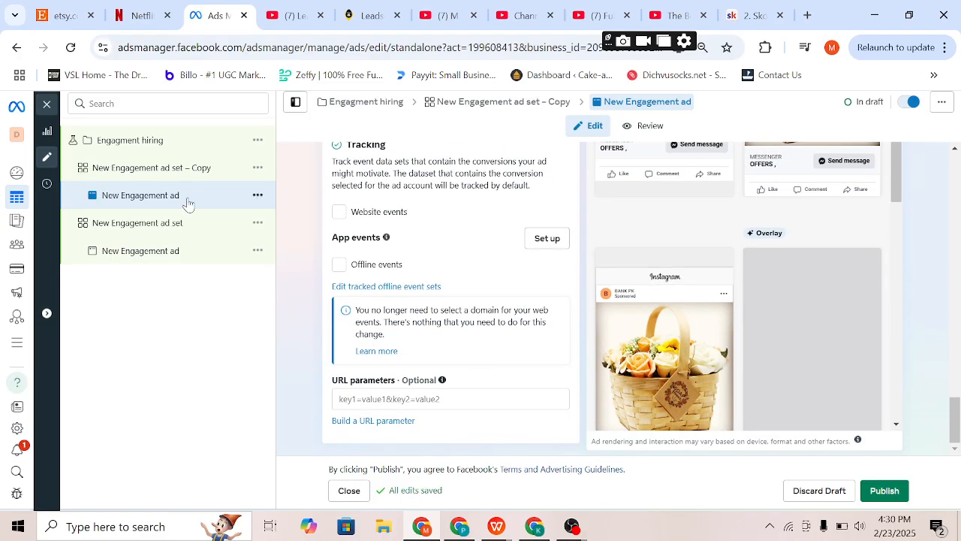
pyautogui.click(114, 175)
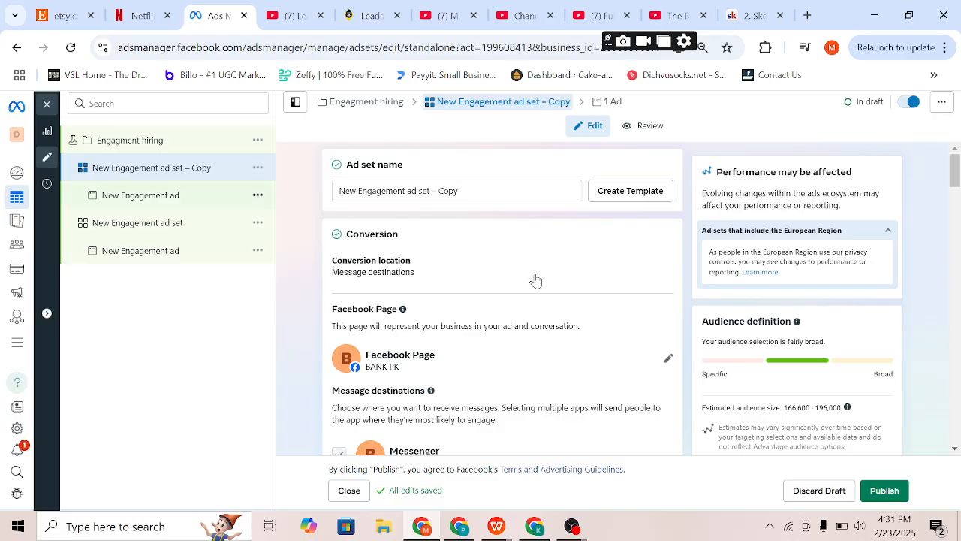
# Step: Change the ad set's conversion location to Calls
pyautogui.click(664, 265)
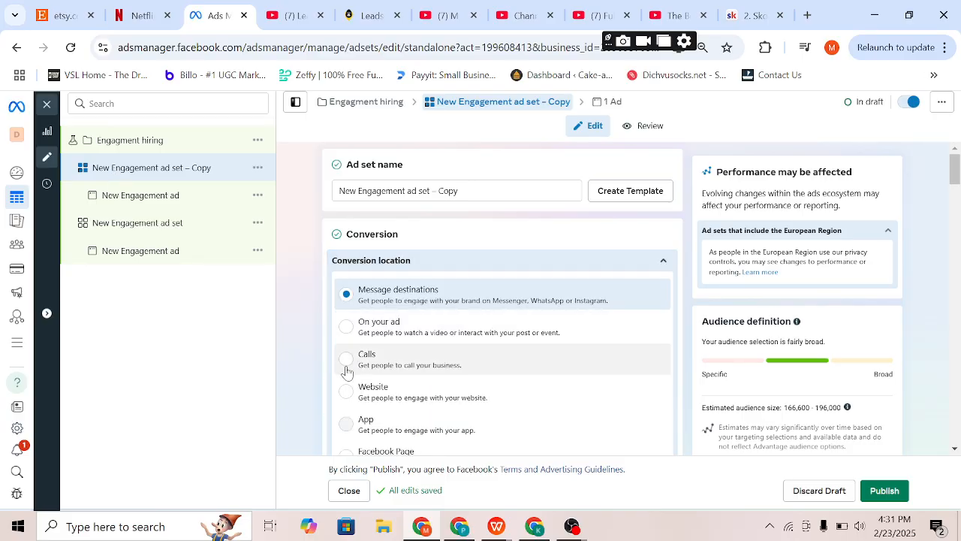
pyautogui.click(347, 359)
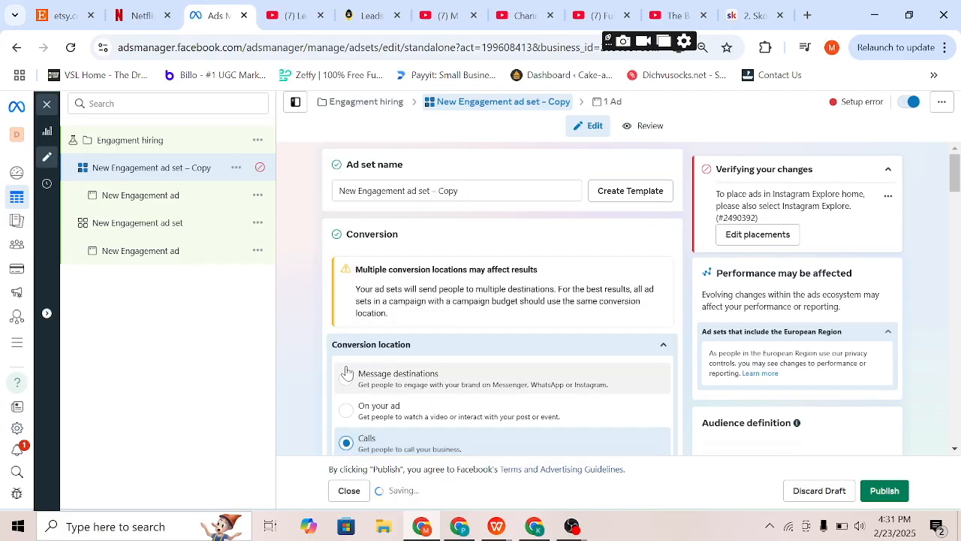
pyautogui.click(143, 196)
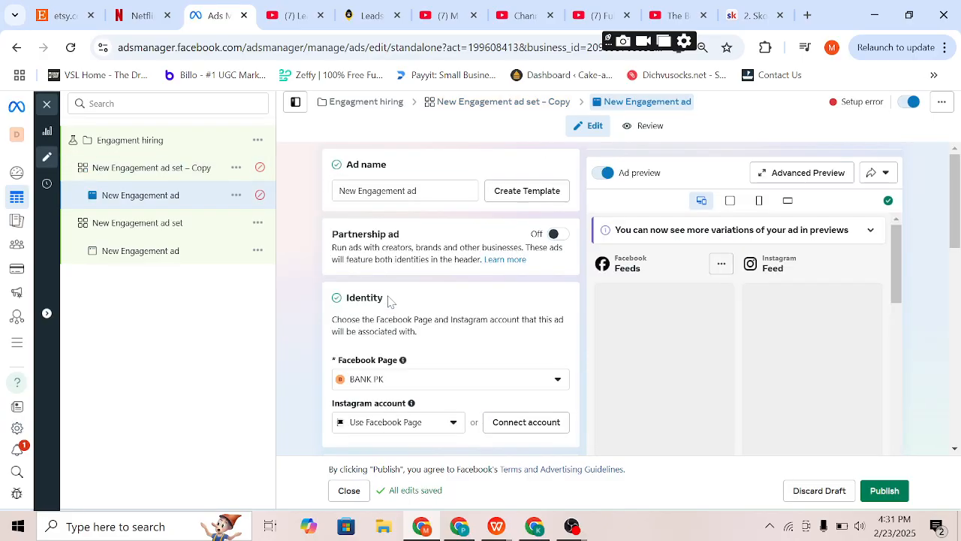
pyautogui.scroll(-12, 485, 373)
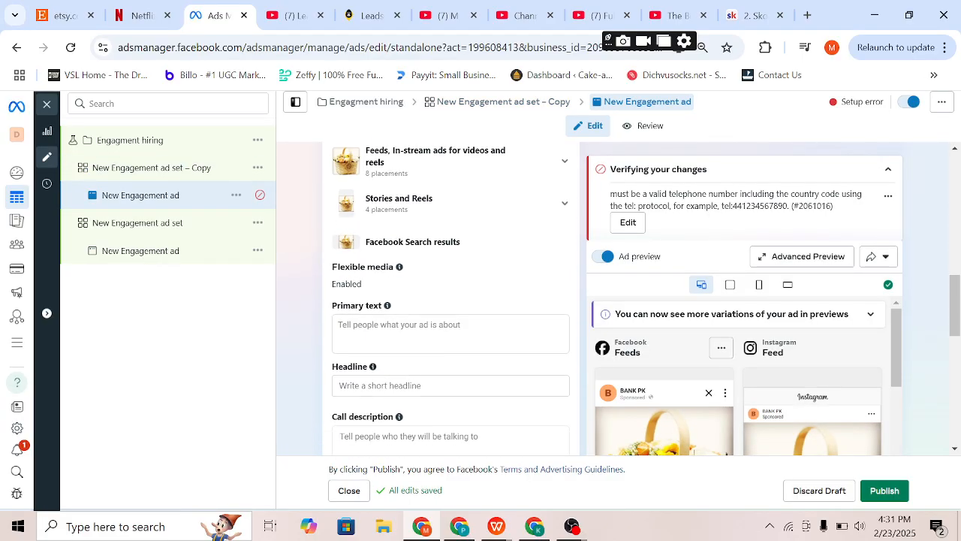
pyautogui.scroll(-3, 485, 373)
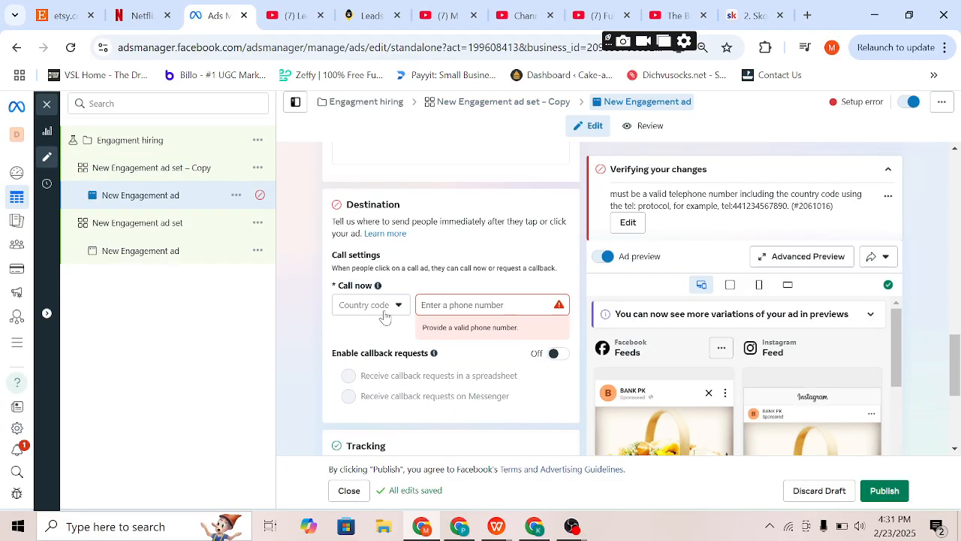
pyautogui.click(383, 315)
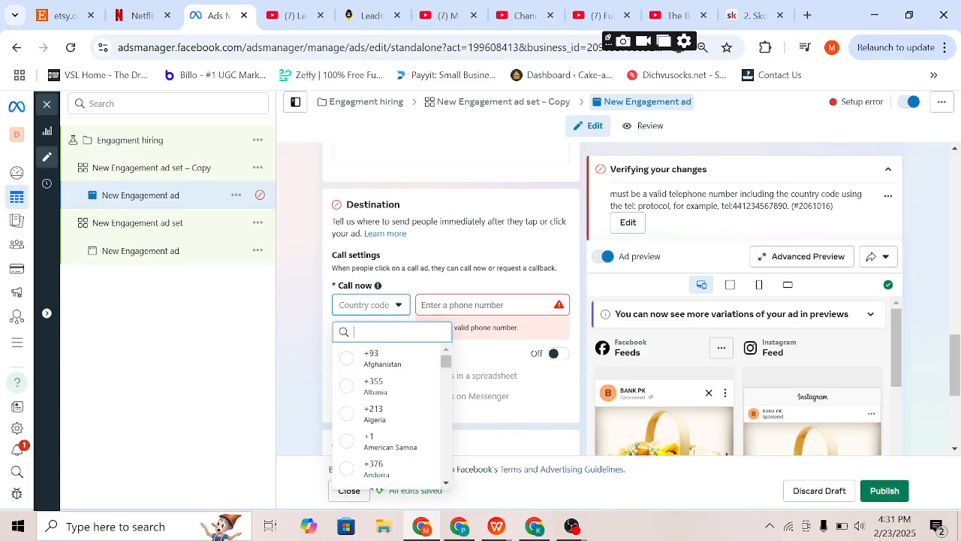
pyautogui.click(372, 358)
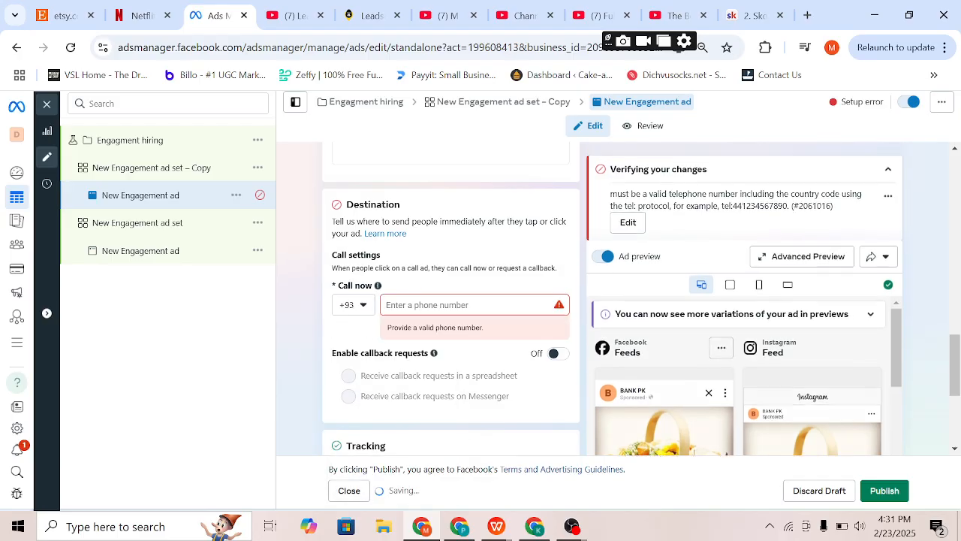
pyautogui.click(388, 304)
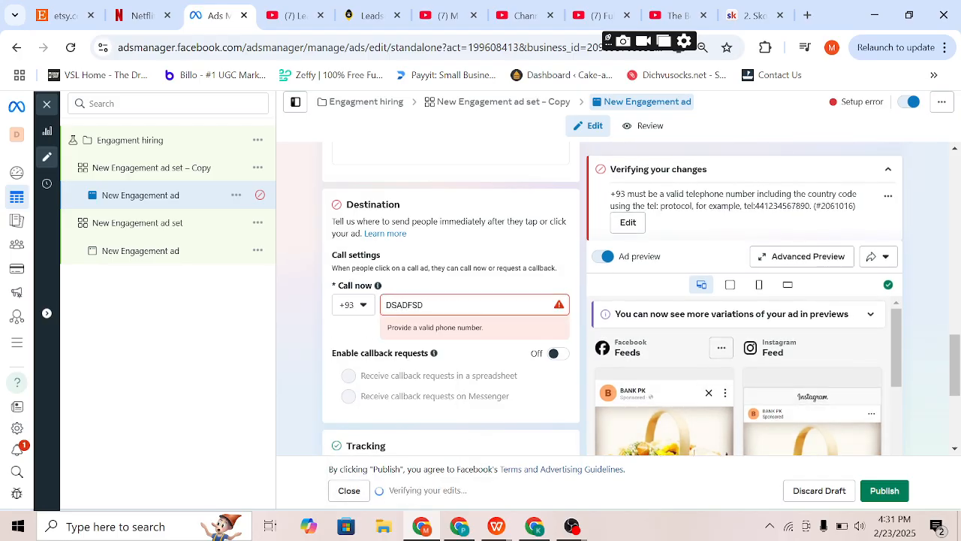
pyautogui.write('DSAD')
pyautogui.press('BackSpace')
pyautogui.press('BackSpace')
pyautogui.press('BackSpace')
pyautogui.press('BackSpace')
pyautogui.write('3232344')
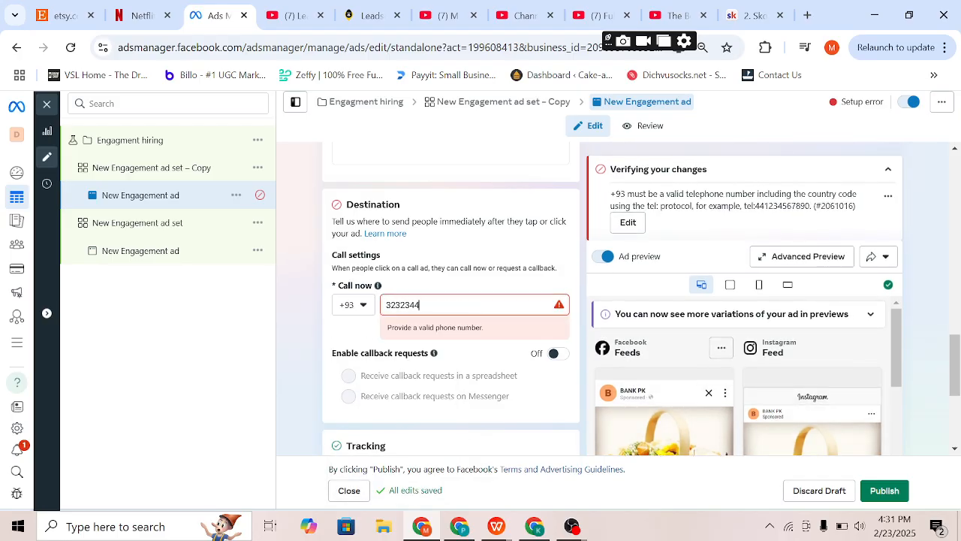
pyautogui.write('56')
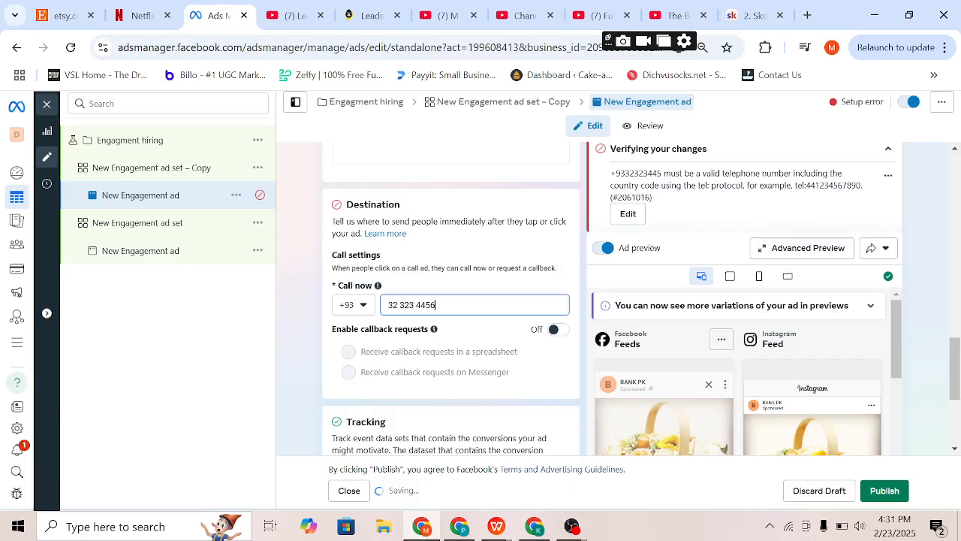
# Step: Turn on callback requests and have them received on Messenger
pyautogui.click(557, 330)
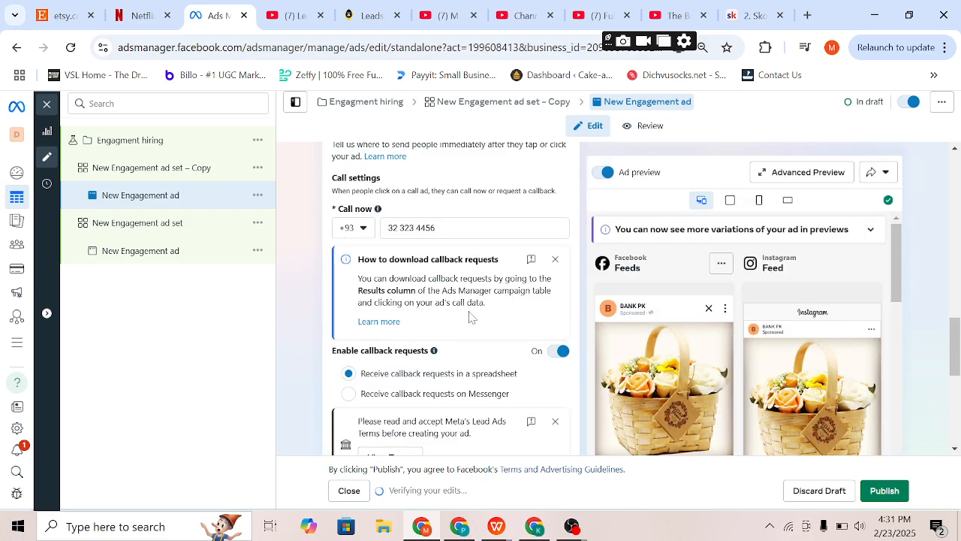
pyautogui.scroll(1, 470, 317)
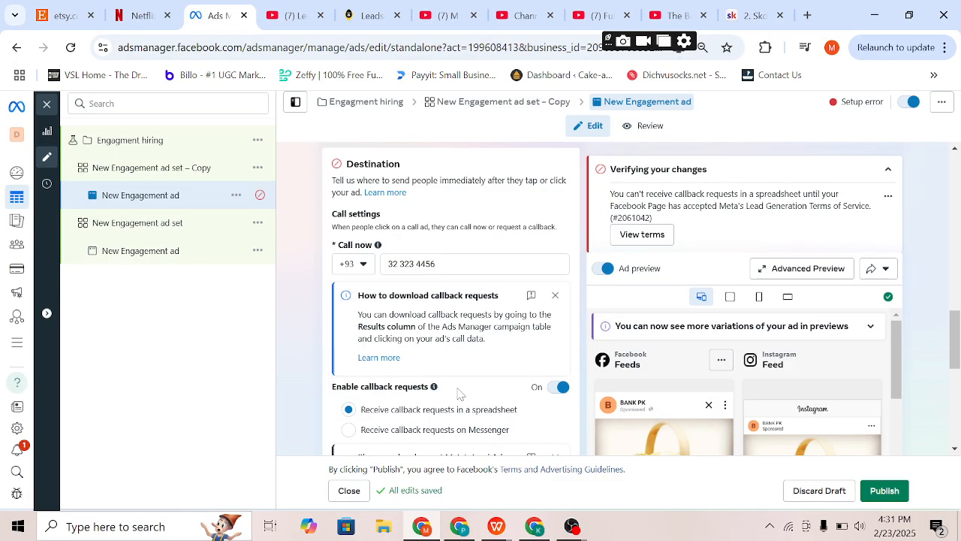
pyautogui.scroll(-1, 388, 408)
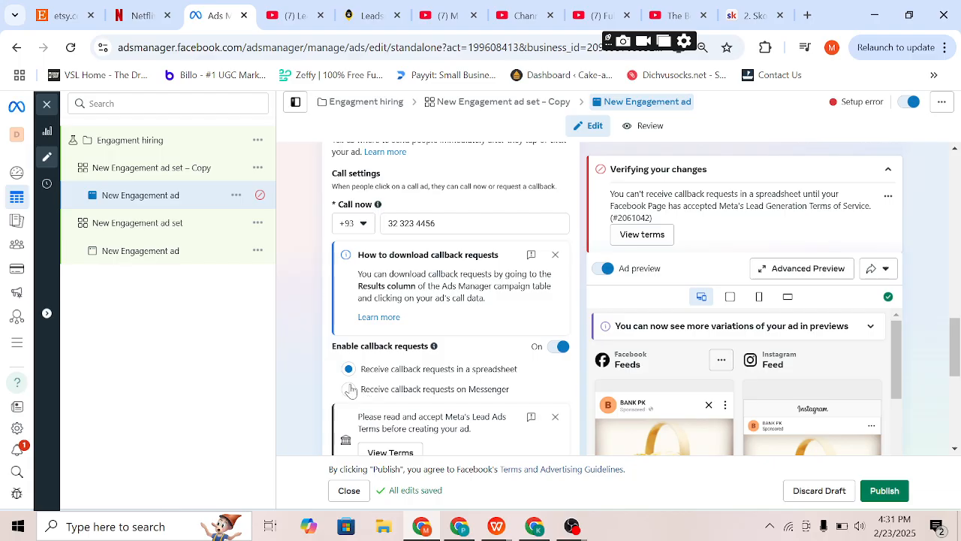
pyautogui.click(349, 389)
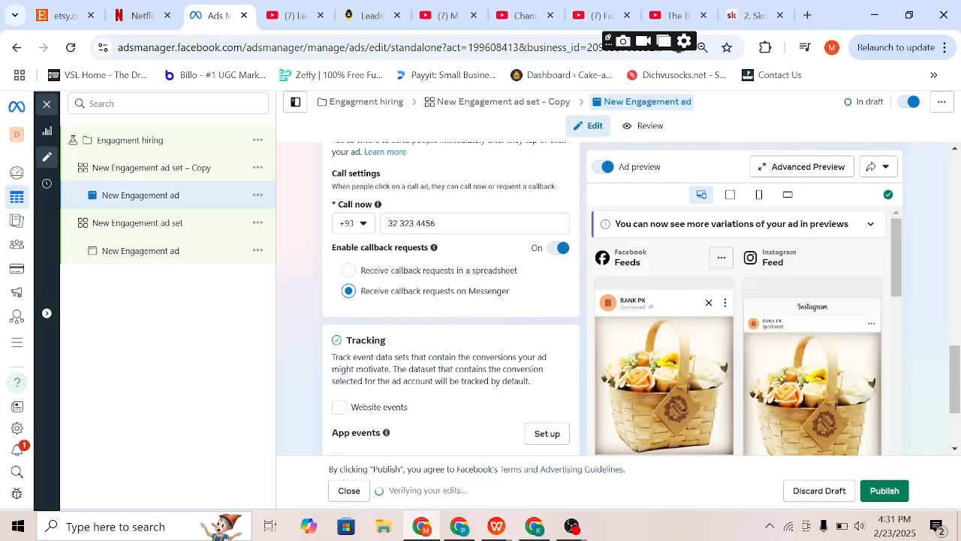
pyautogui.click(147, 178)
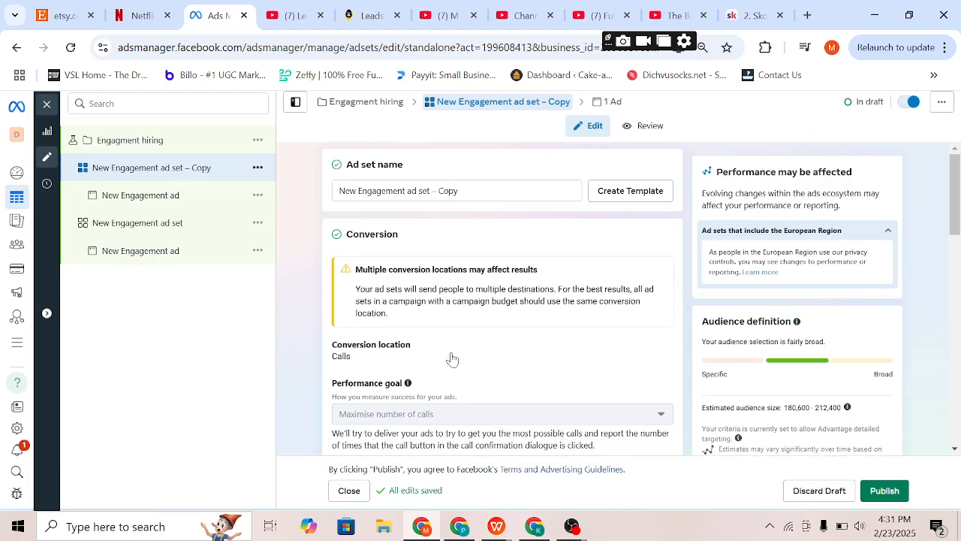
# Step: Change the ad set's conversion location from Calls to Website
pyautogui.scroll(-2, 453, 359)
pyautogui.scroll(1, 453, 359)
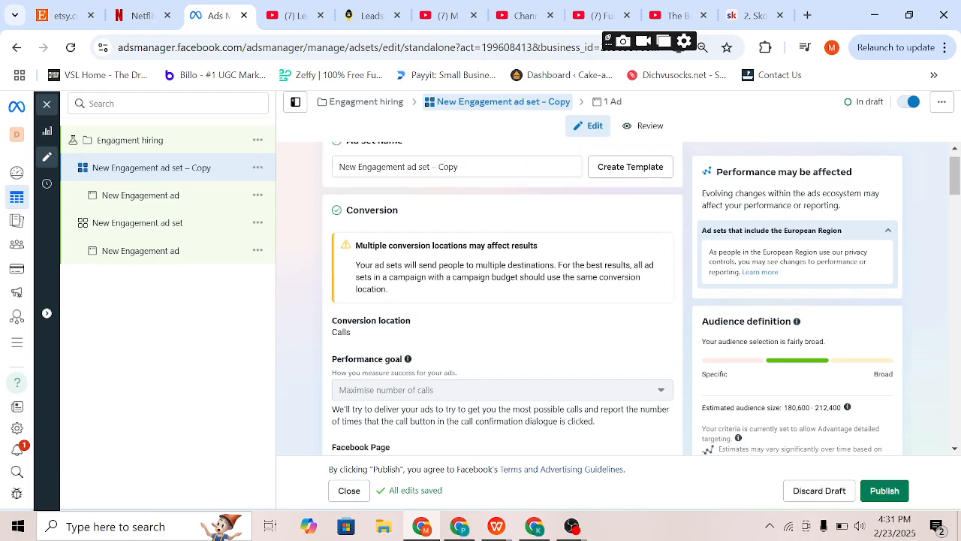
pyautogui.click(661, 344)
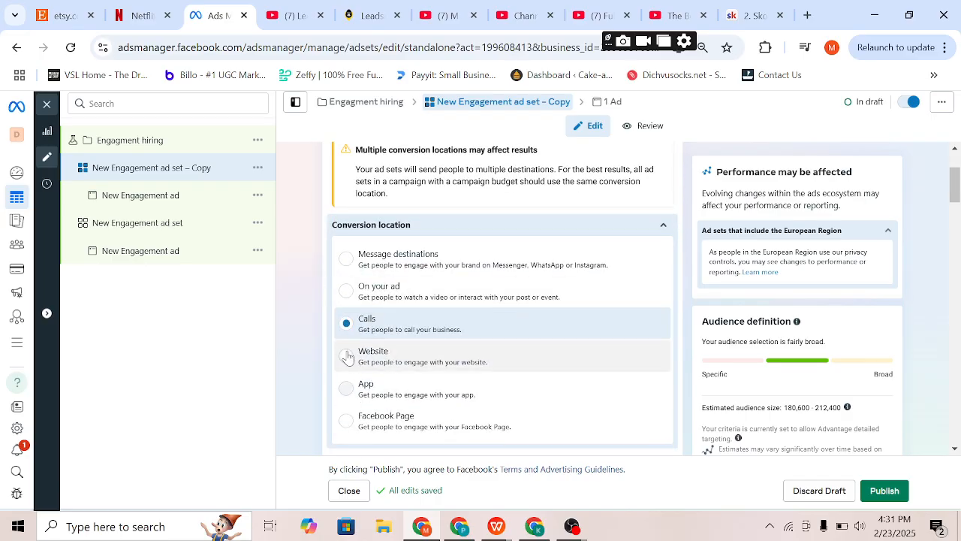
pyautogui.click(346, 356)
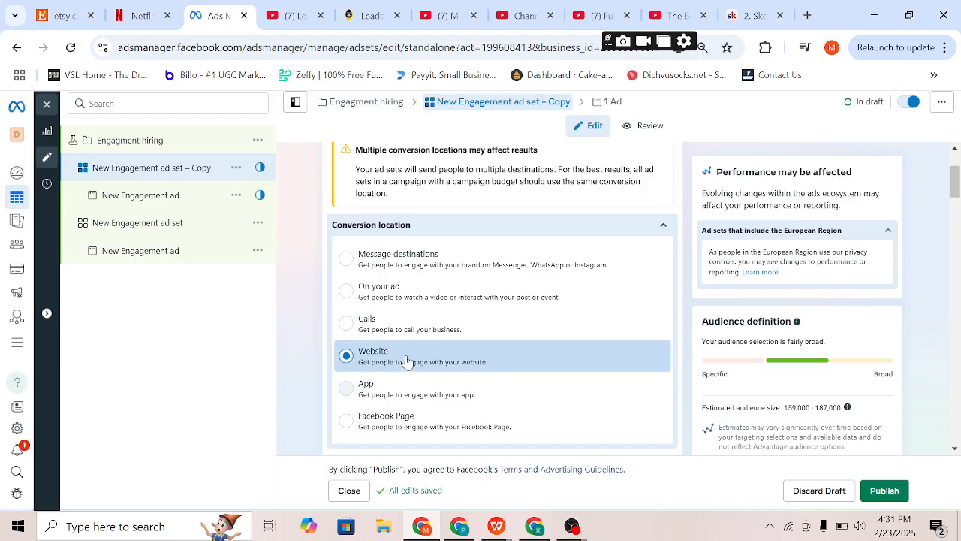
# Step: Return to the New Engagement ad and start setting up an image ad creative
pyautogui.click(164, 201)
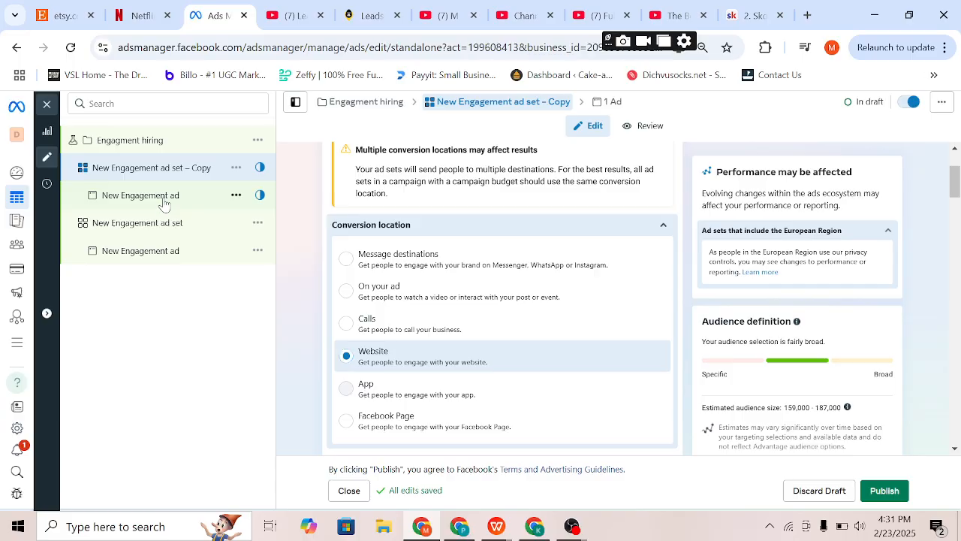
pyautogui.scroll(-5, 473, 392)
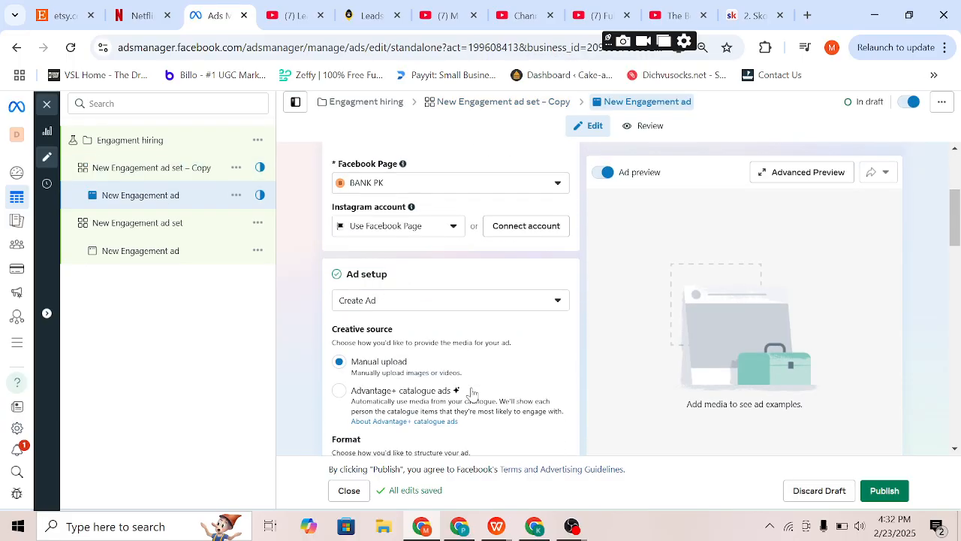
pyautogui.scroll(2, 472, 393)
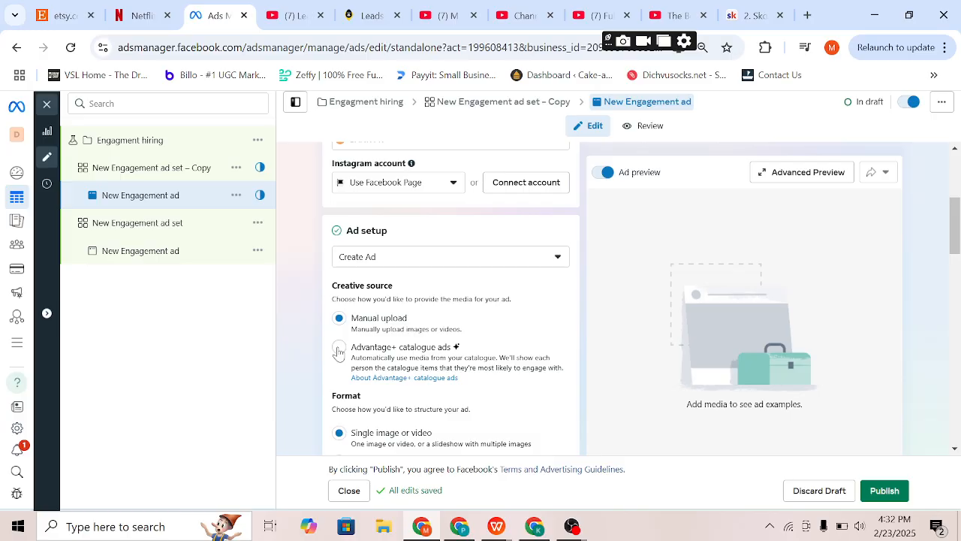
pyautogui.scroll(-2, 340, 361)
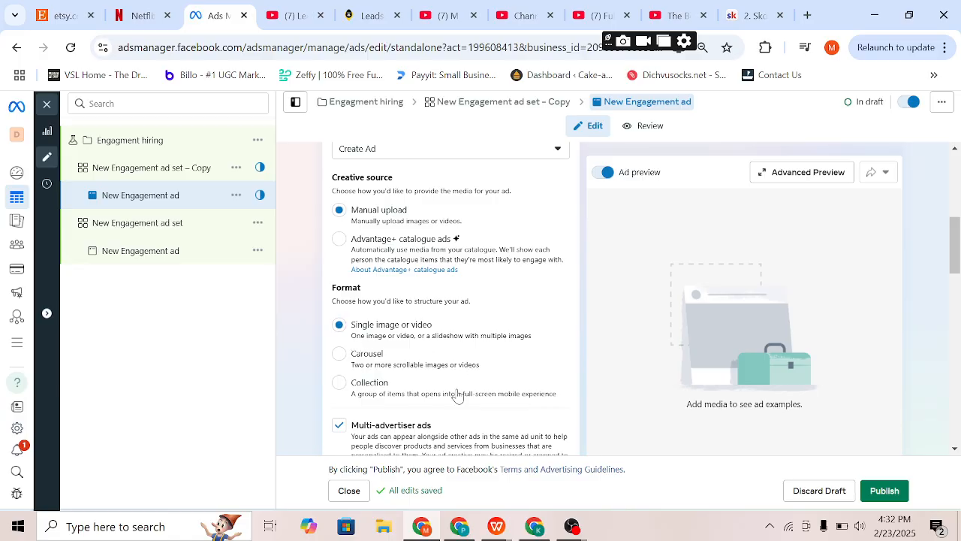
pyautogui.scroll(-6, 458, 396)
pyautogui.scroll(4, 390, 383)
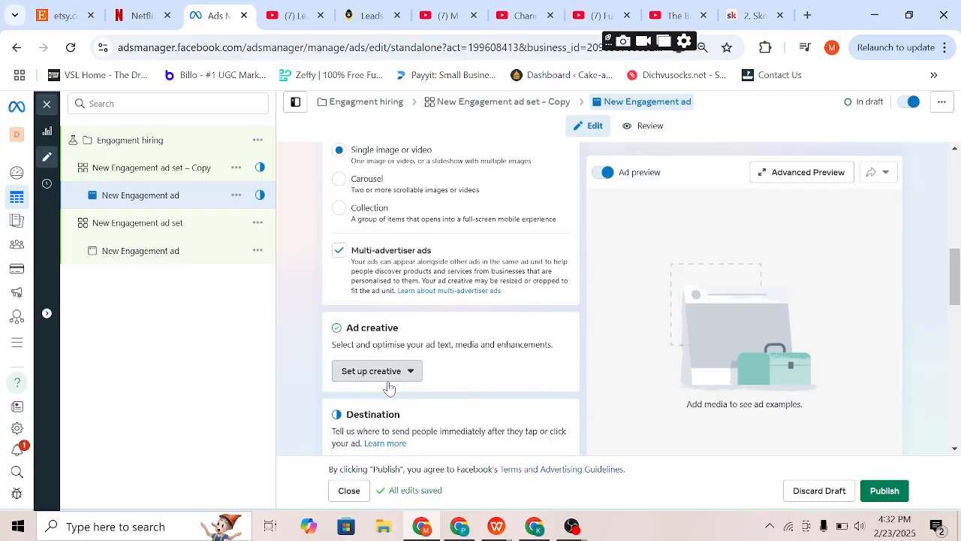
pyautogui.click(384, 376)
pyautogui.click(367, 403)
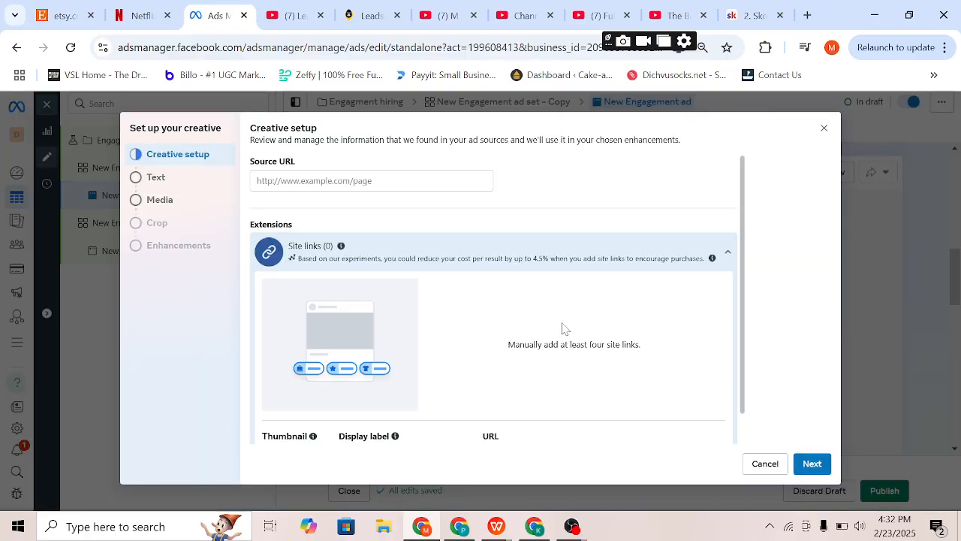
# Step: Use the wicker basket photo as the image, keeping default crop and enhancements
pyautogui.click(812, 463)
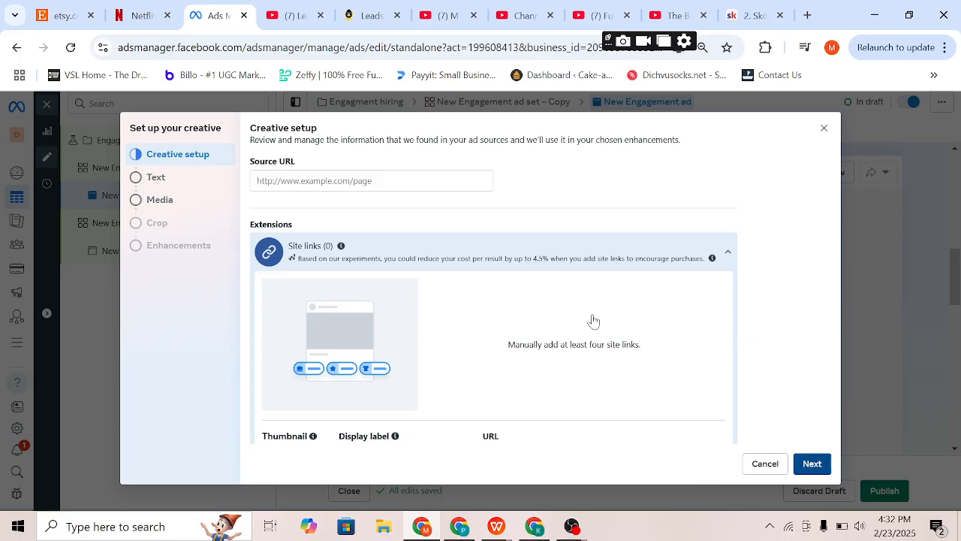
pyautogui.click(812, 464)
pyautogui.click(555, 287)
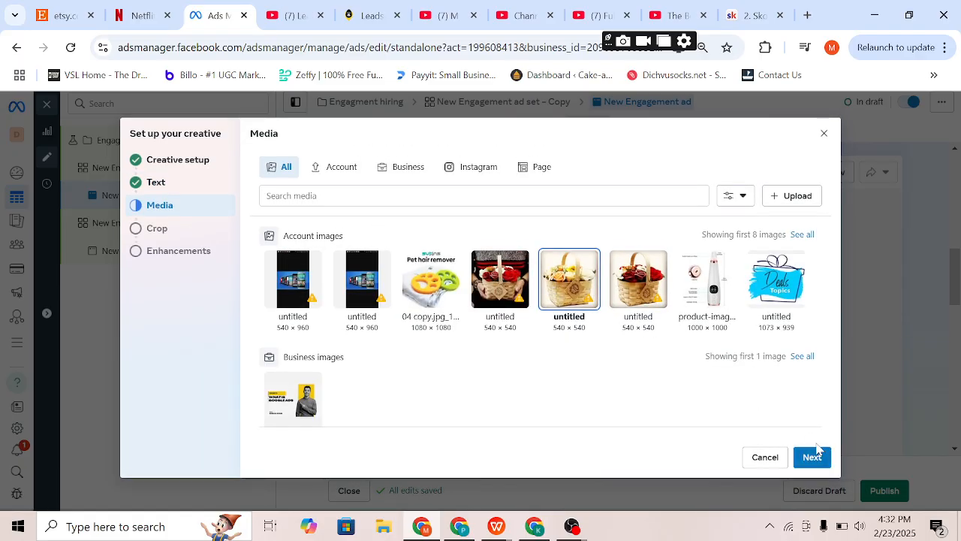
pyautogui.click(815, 460)
pyautogui.click(815, 460)
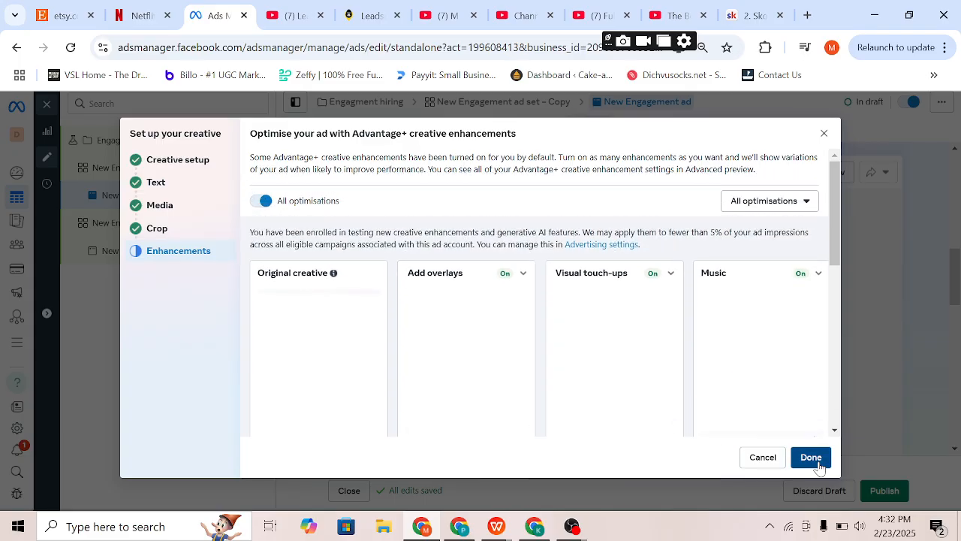
pyautogui.click(811, 458)
pyautogui.scroll(2, 424, 346)
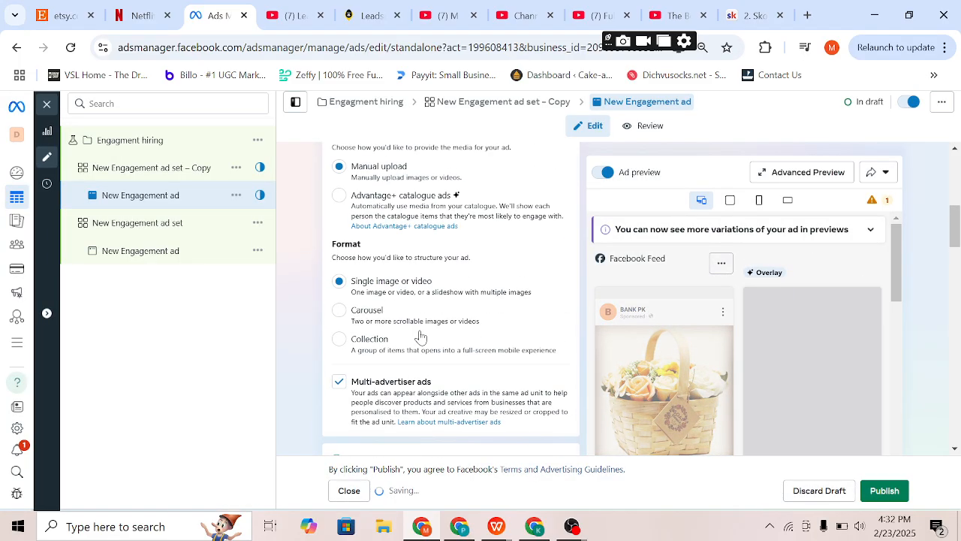
pyautogui.scroll(-2, 606, 366)
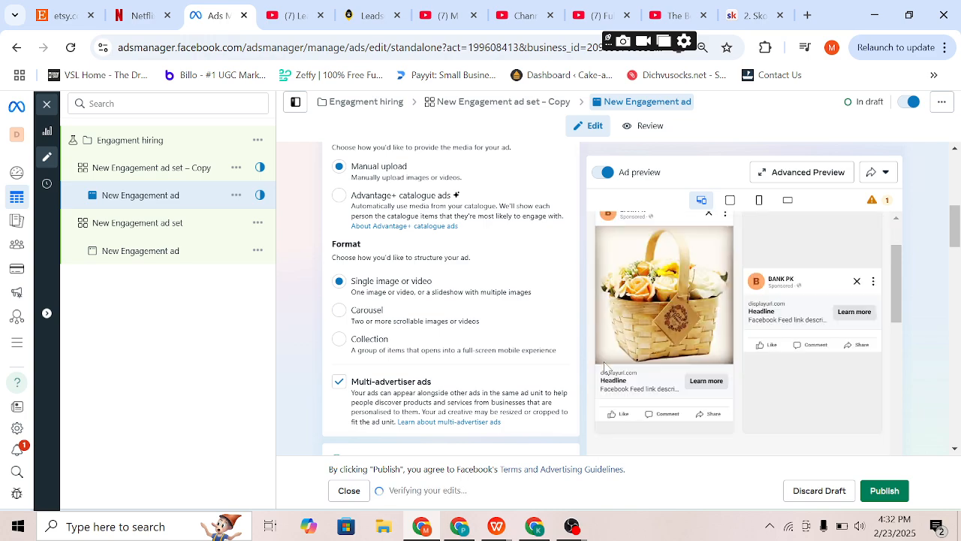
# Step: Switch to Carousel and add five image cards: three basket photos, the product image and pet hair remover
pyautogui.click(339, 311)
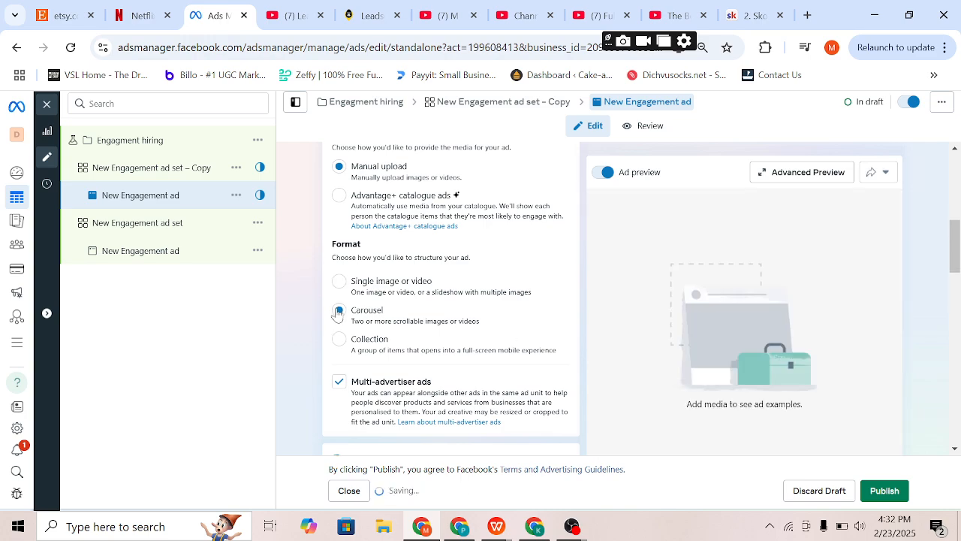
pyautogui.scroll(-1, 456, 315)
pyautogui.scroll(-2, 456, 316)
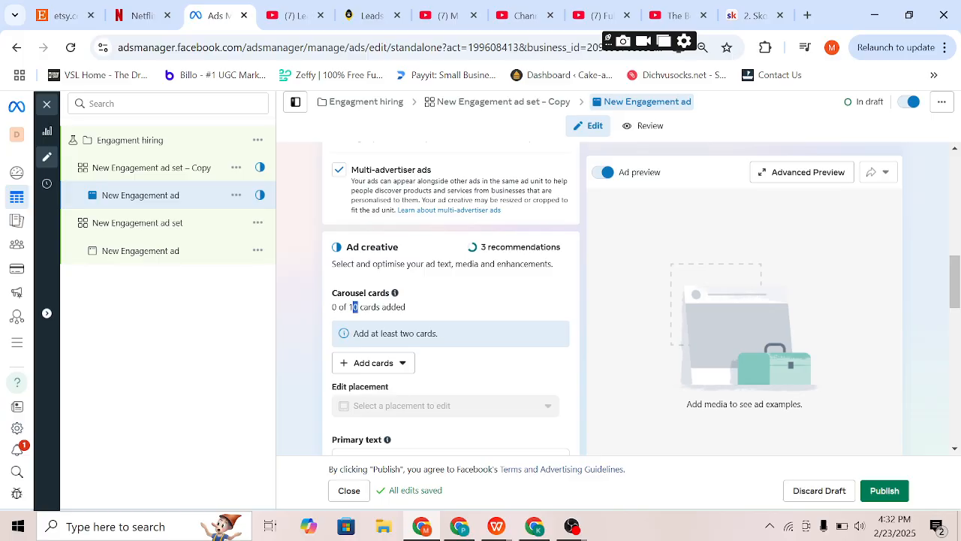
pyautogui.click(400, 364)
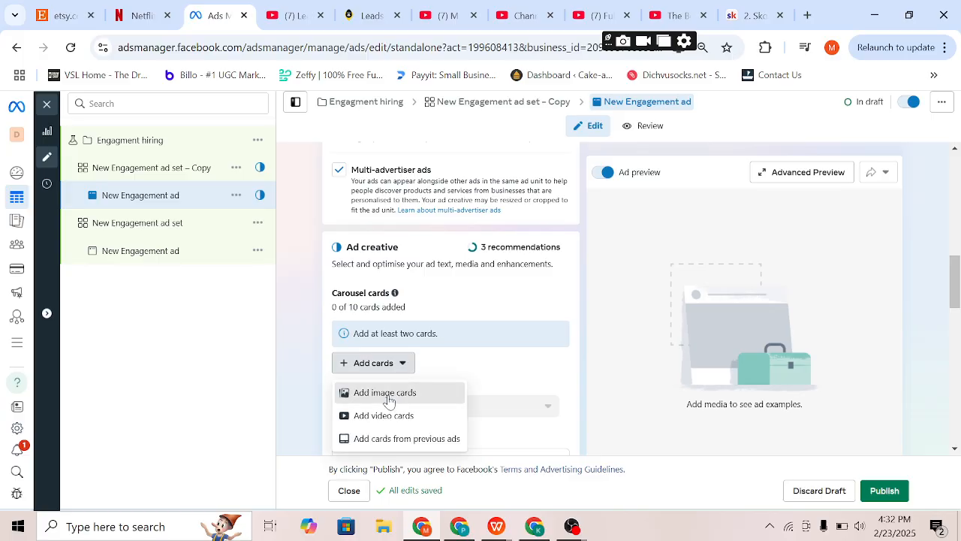
pyautogui.click(386, 394)
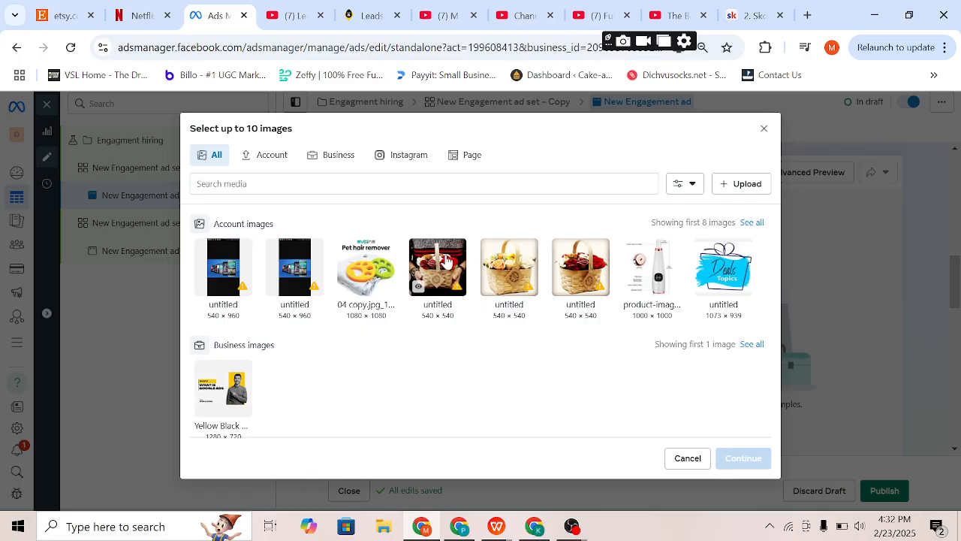
pyautogui.click(446, 261)
pyautogui.click(492, 286)
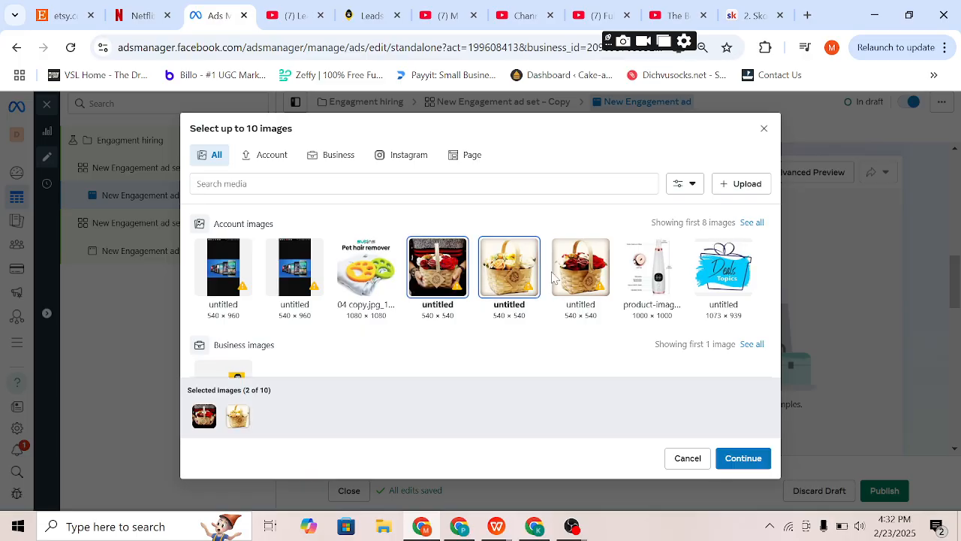
pyautogui.click(560, 278)
pyautogui.click(631, 283)
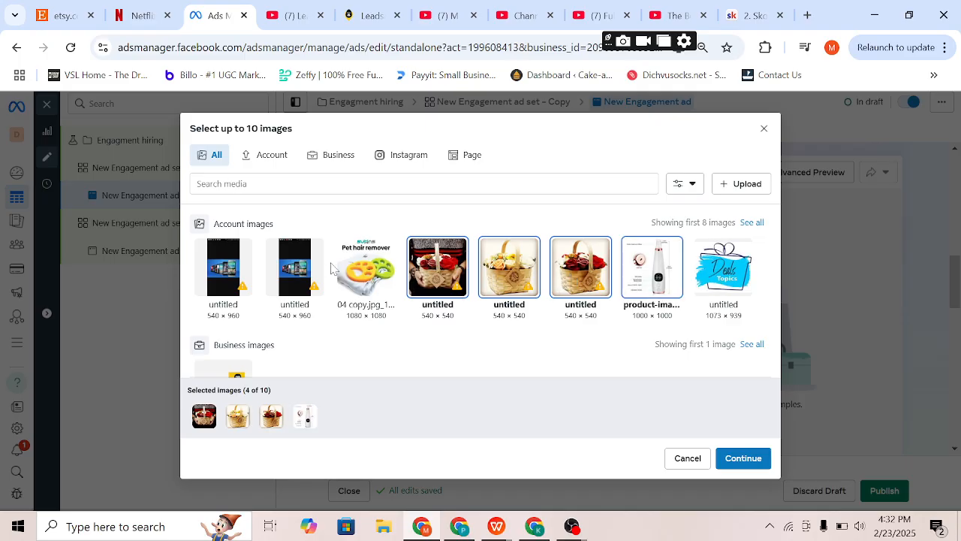
pyautogui.click(343, 281)
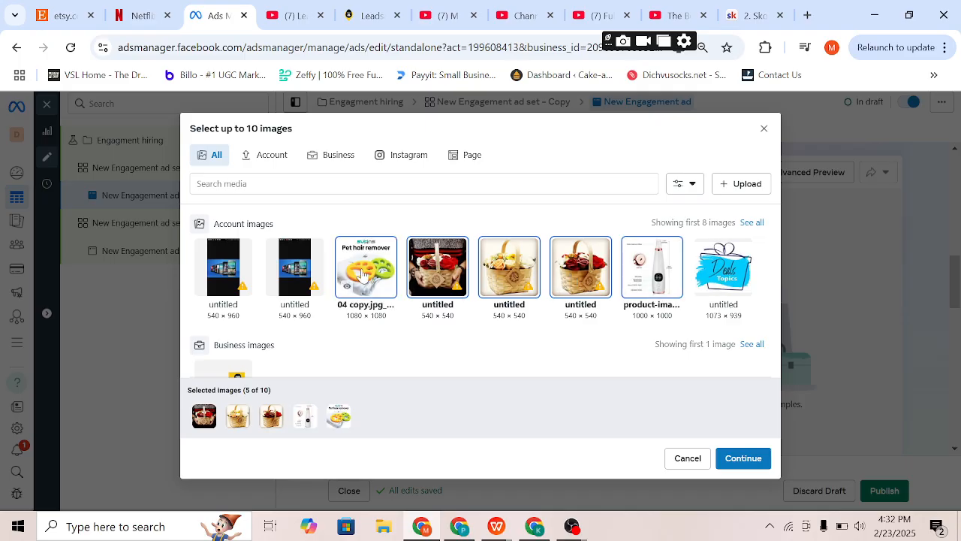
pyautogui.click(744, 459)
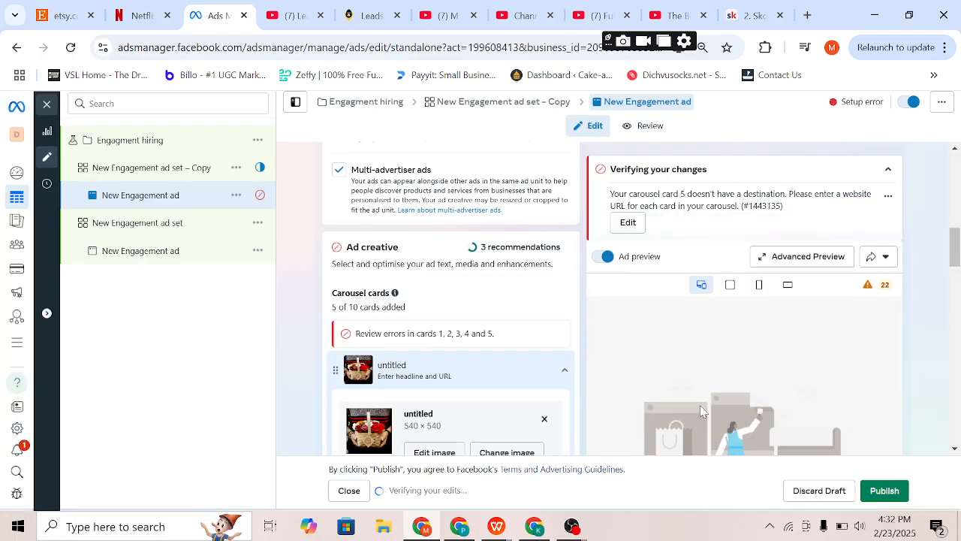
pyautogui.scroll(-3, 457, 328)
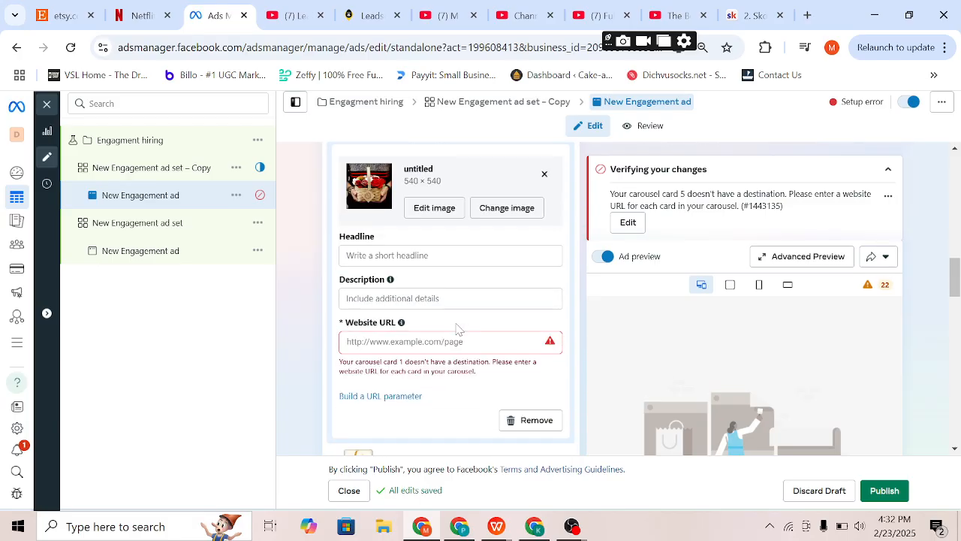
pyautogui.click(460, 329)
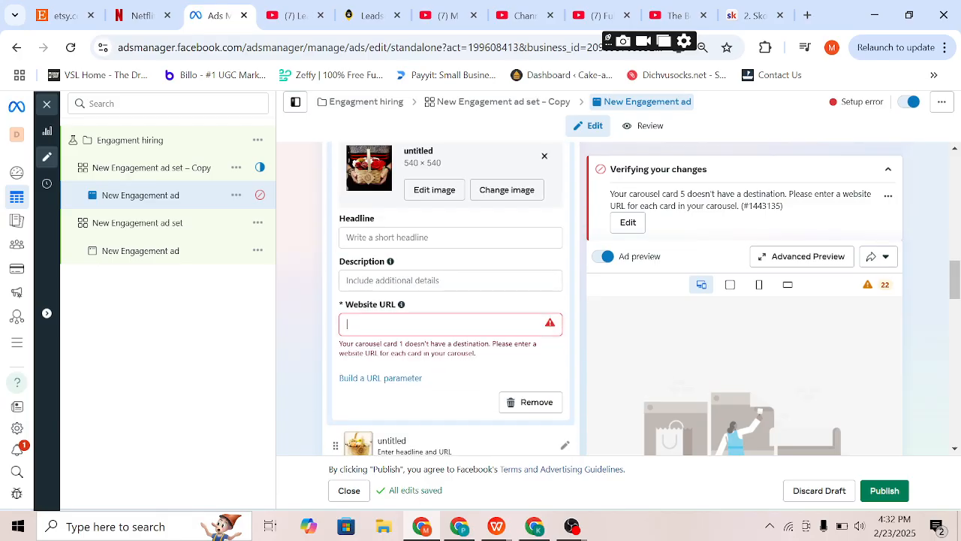
pyautogui.write('wwwdar')
pyautogui.press('BackSpace')
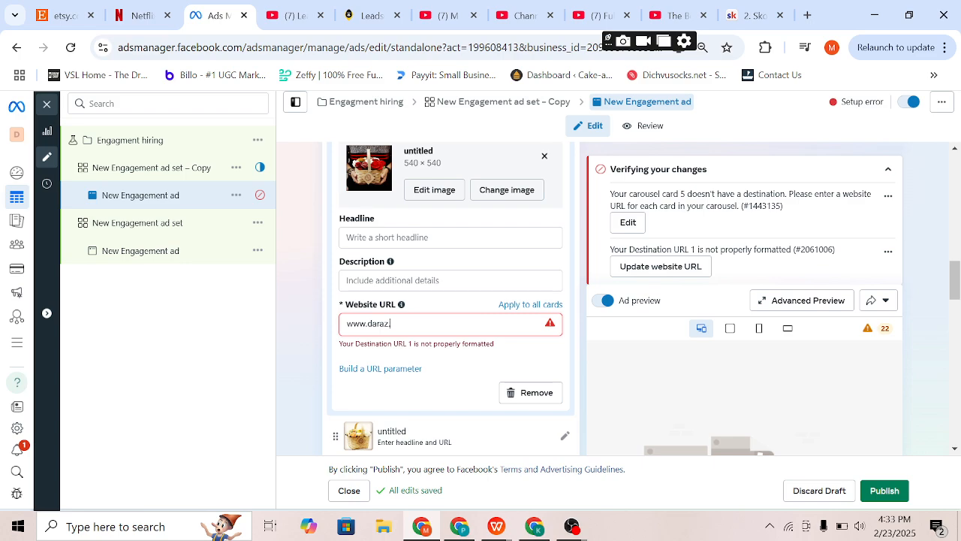
pyautogui.click(373, 323)
pyautogui.hotkey('ctrl', 'c')
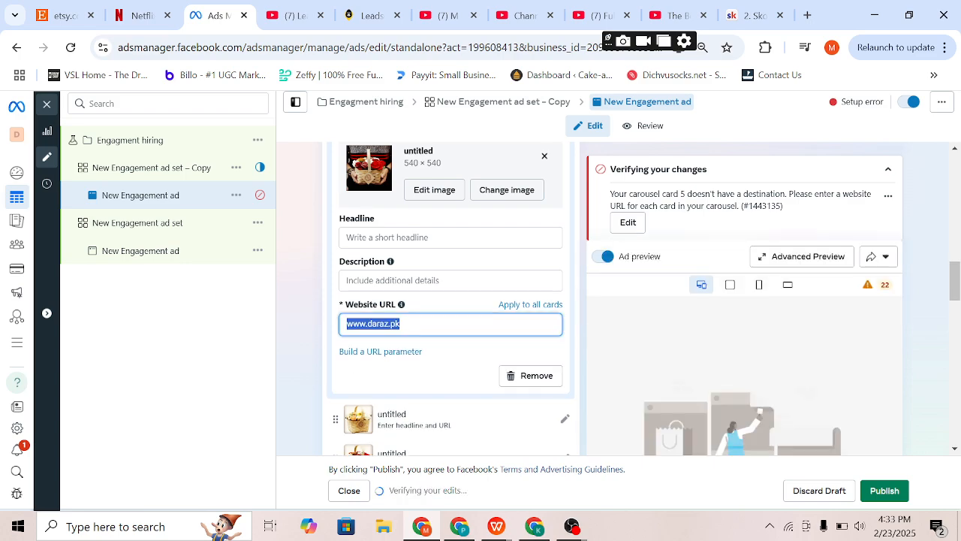
pyautogui.scroll(-3, 388, 356)
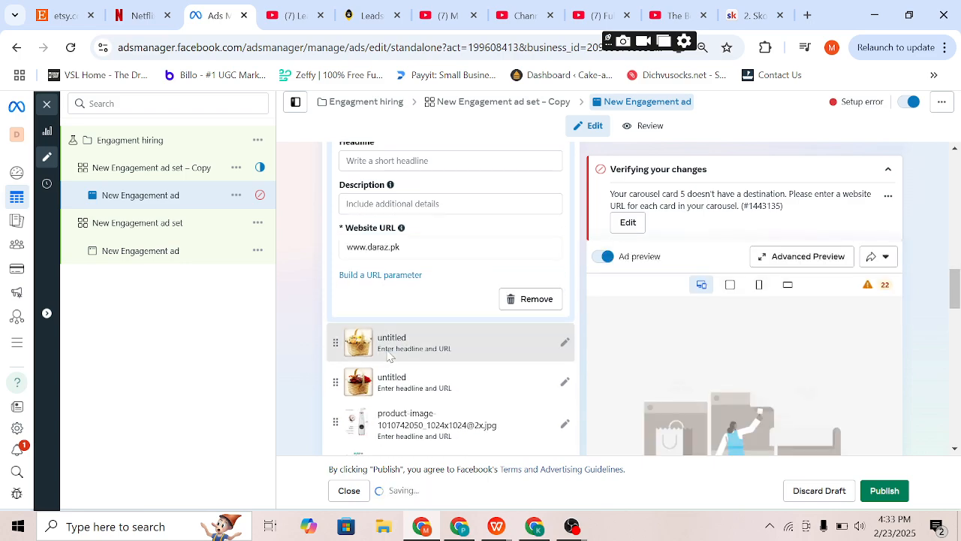
pyautogui.scroll(-10, 454, 356)
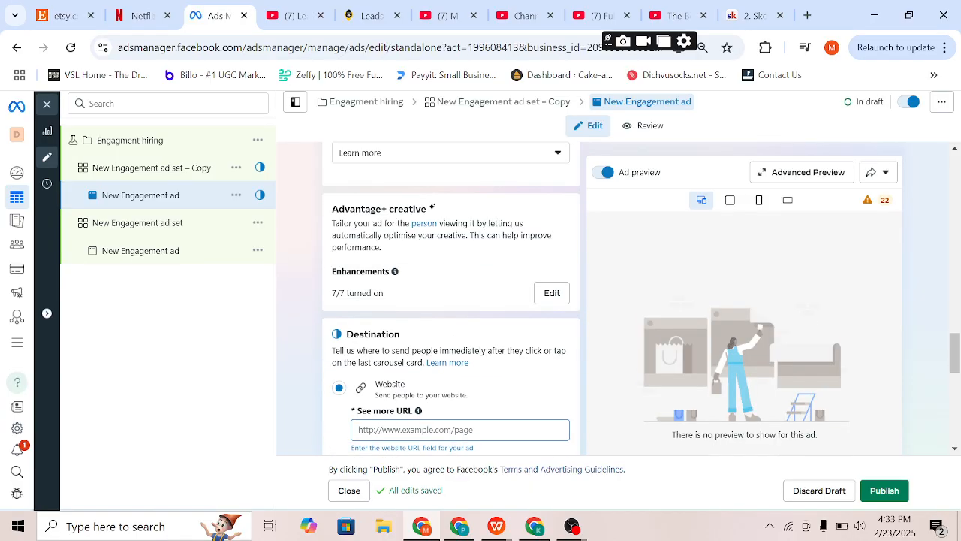
pyautogui.hotkey('ctrl', 'v')
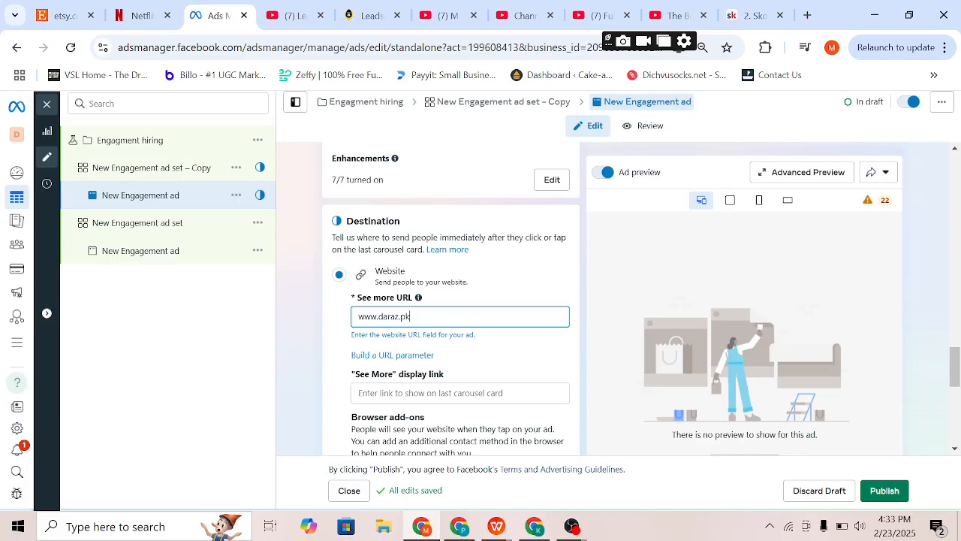
pyautogui.press('Tab')
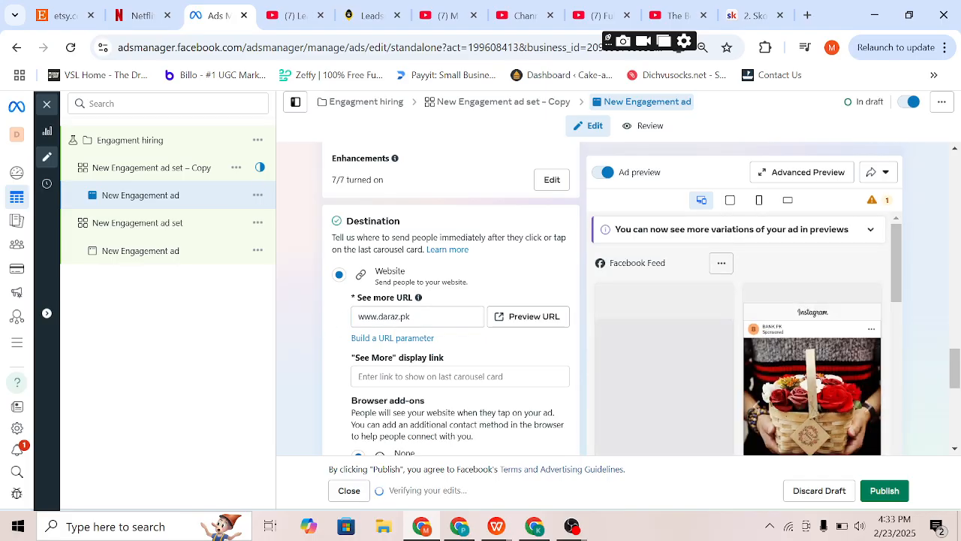
# Step: Flip through the carousel cards in the Facebook preview
pyautogui.scroll(-1, 408, 343)
pyautogui.scroll(-1, 573, 403)
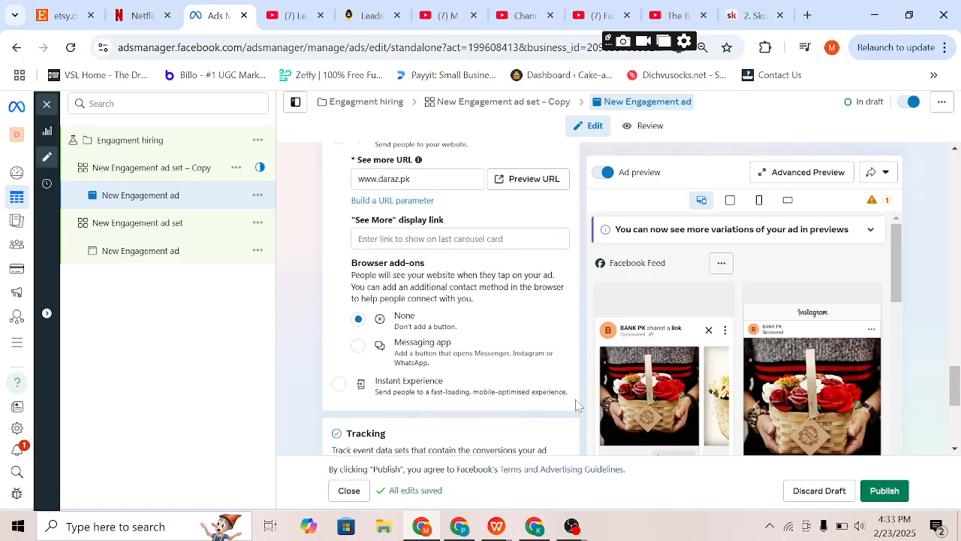
pyautogui.scroll(-1, 712, 376)
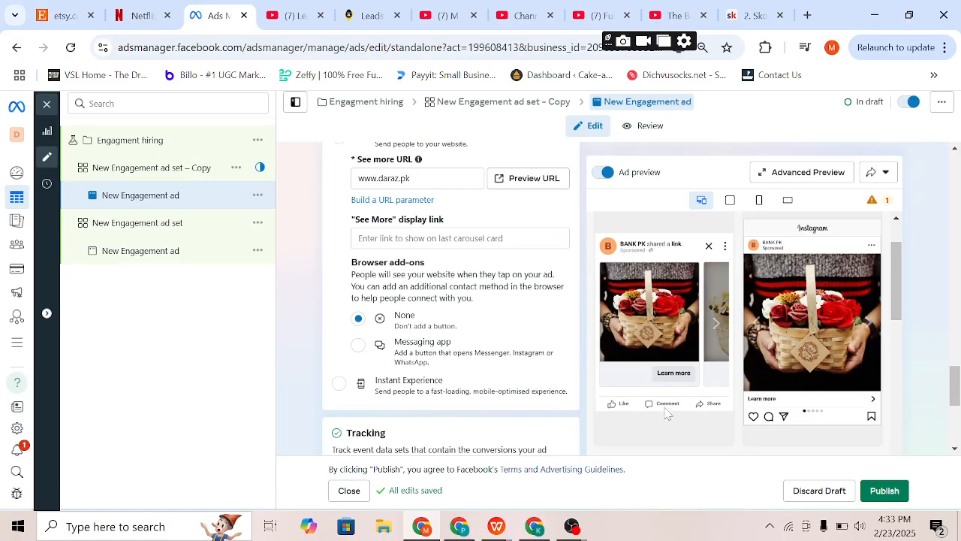
pyautogui.click(715, 325)
pyautogui.click(716, 325)
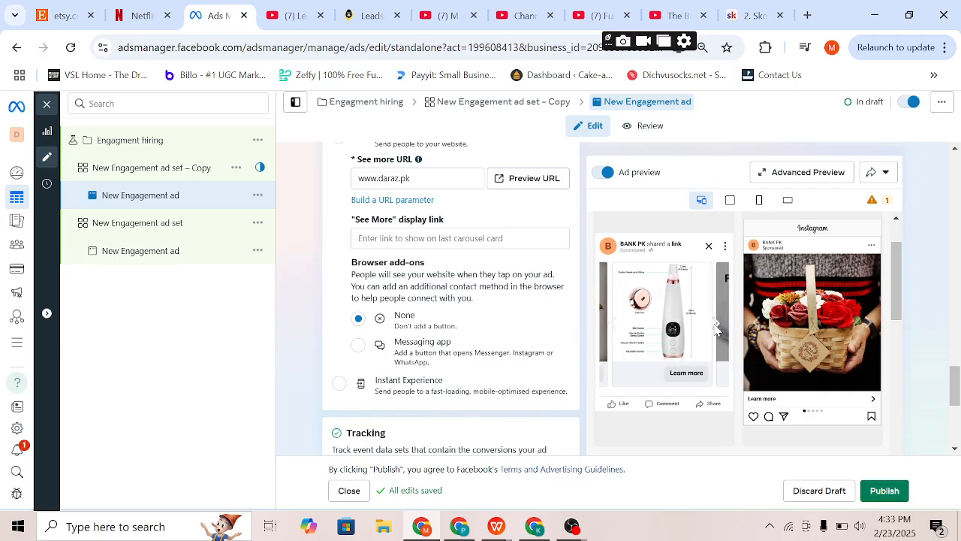
pyautogui.click(716, 325)
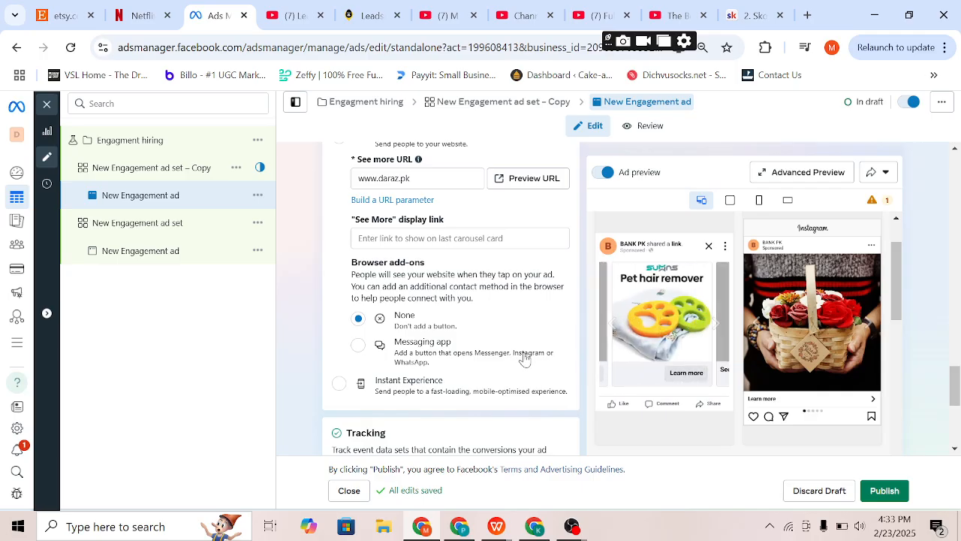
pyautogui.scroll(4, 521, 358)
pyautogui.scroll(1, 480, 331)
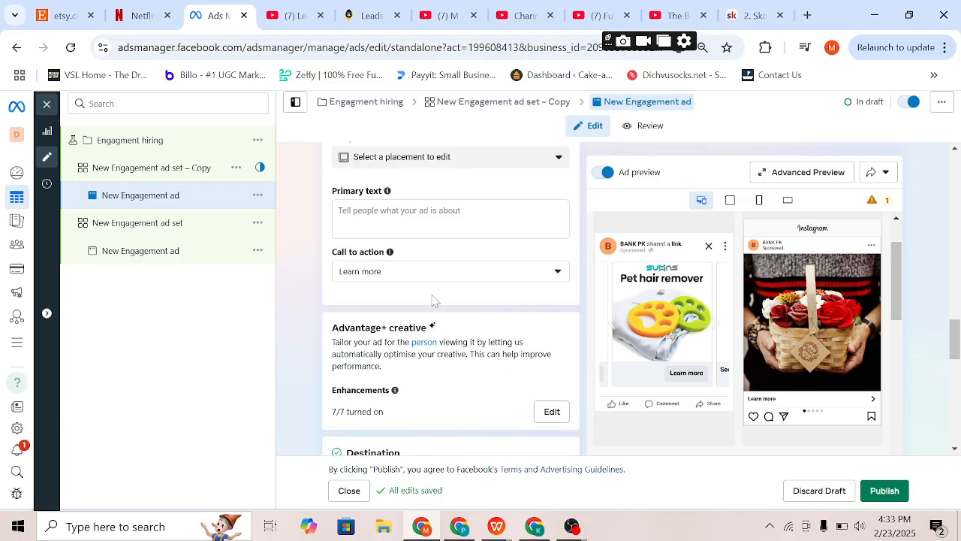
# Step: Change the call to action from Learn more to Order now
pyautogui.click(428, 271)
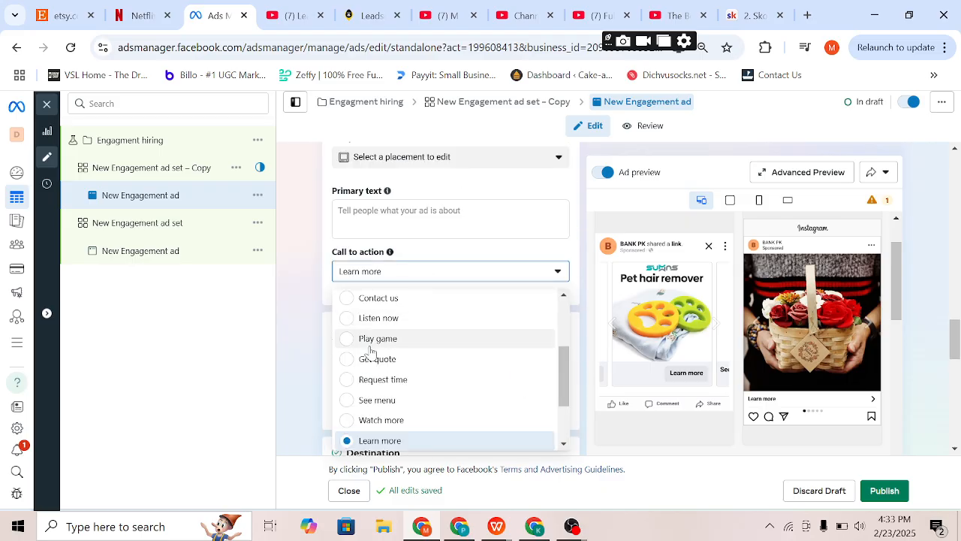
pyautogui.scroll(-2, 357, 380)
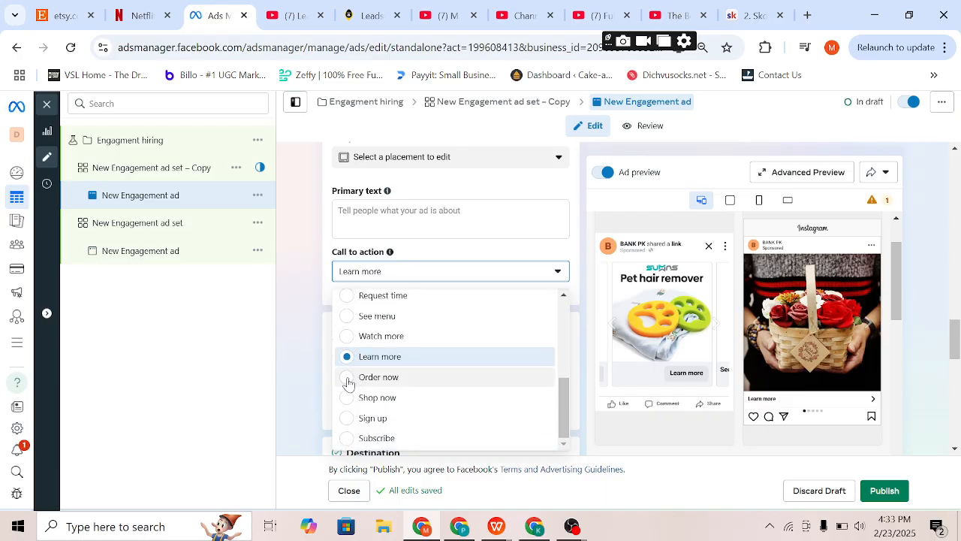
pyautogui.click(347, 377)
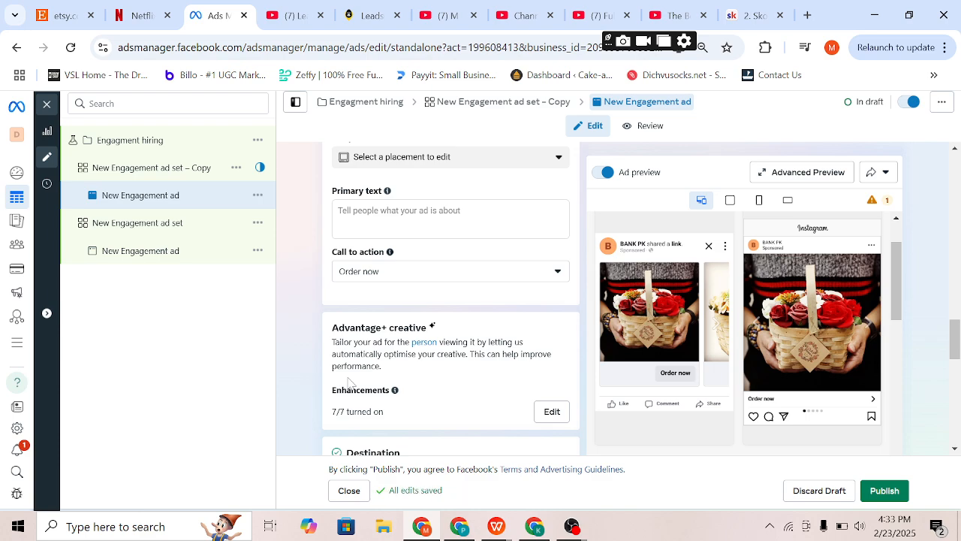
pyautogui.scroll(2, 314, 312)
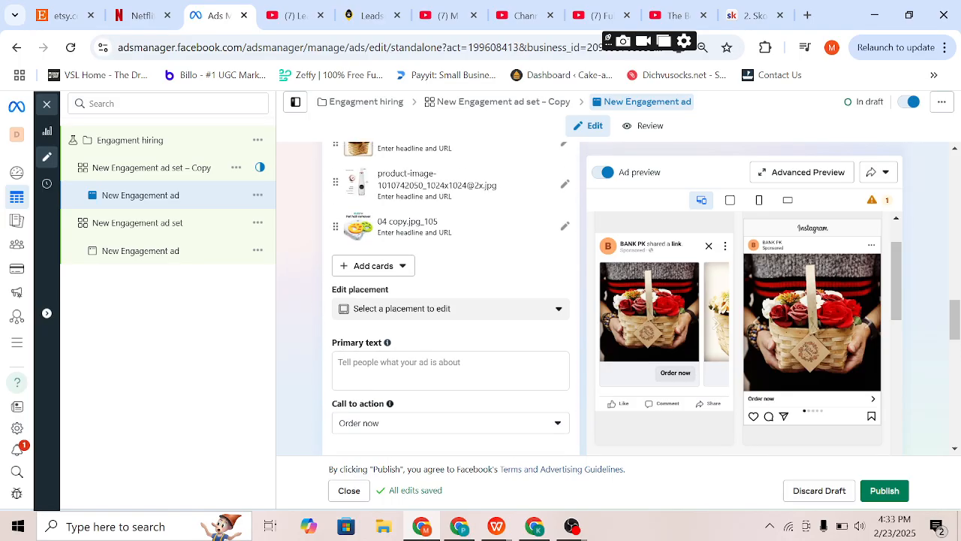
pyautogui.click(339, 362)
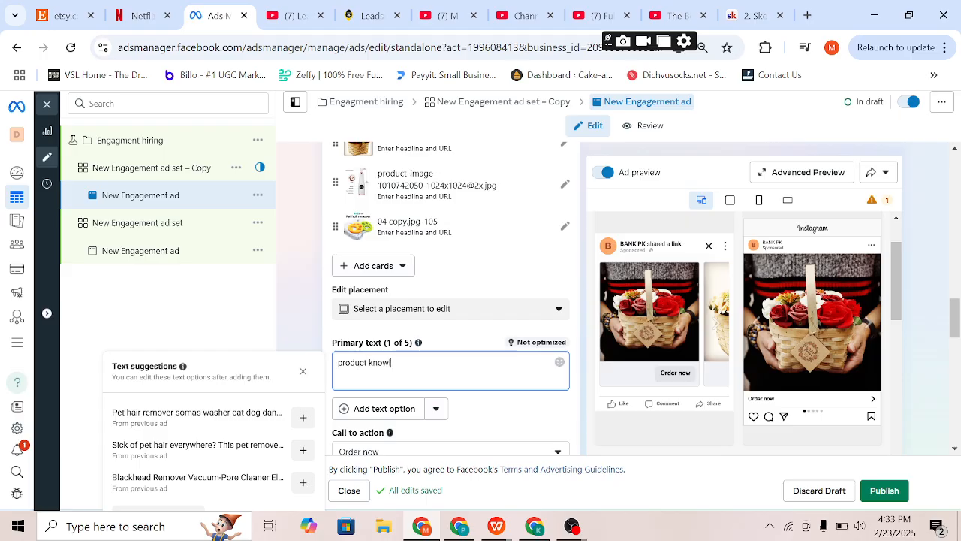
# Step: Finish the primary text as 'product knowledge' and give card 1 the headline 'offers'
pyautogui.scroll(-2, 451, 301)
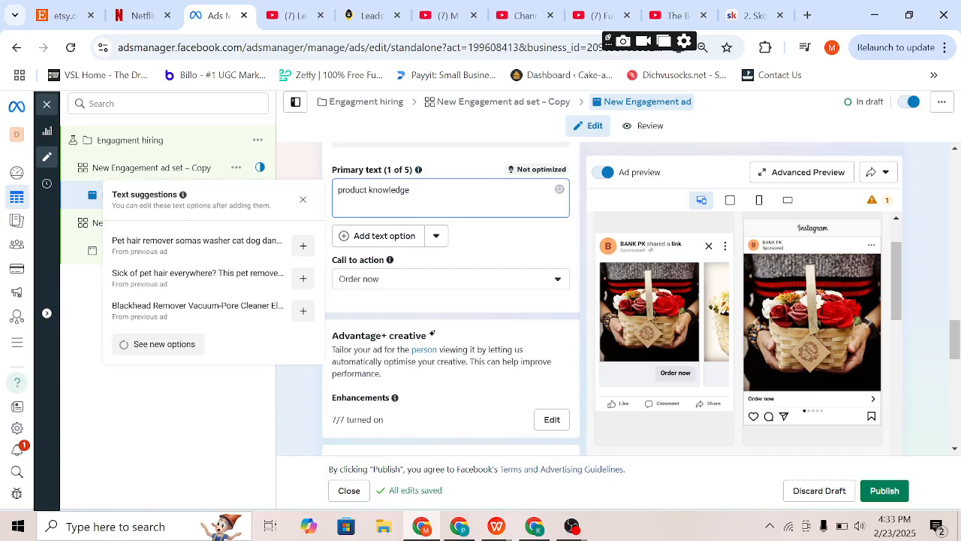
pyautogui.scroll(5, 378, 359)
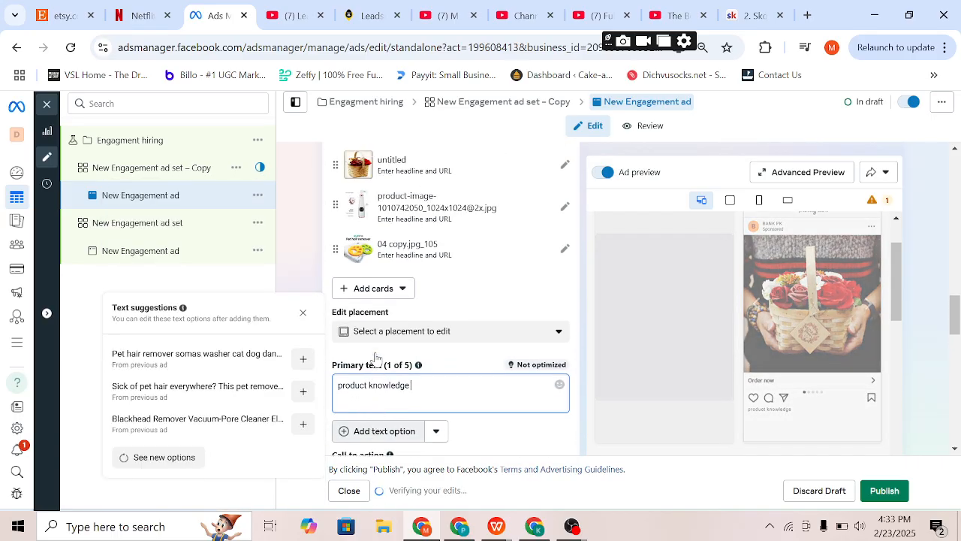
pyautogui.scroll(1, 377, 359)
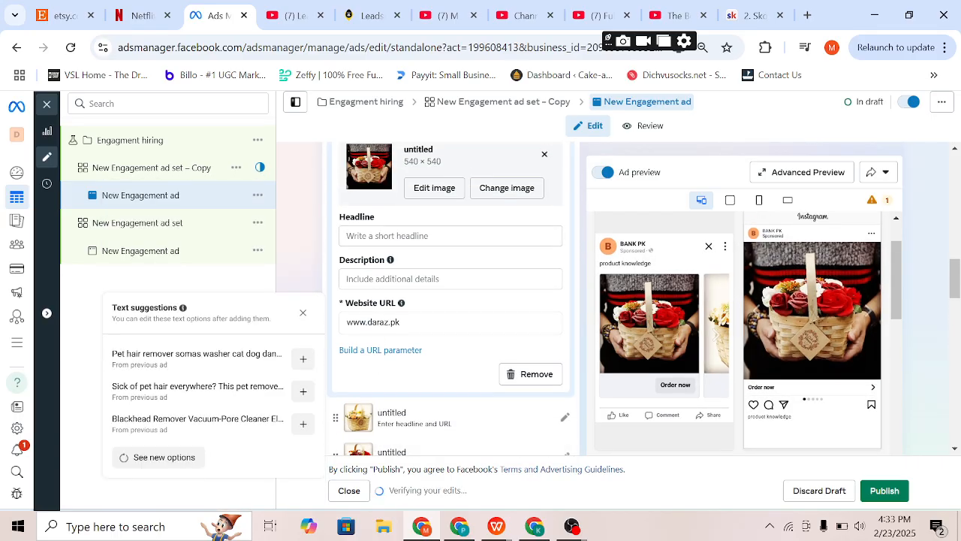
pyautogui.click(450, 236)
pyautogui.write('c')
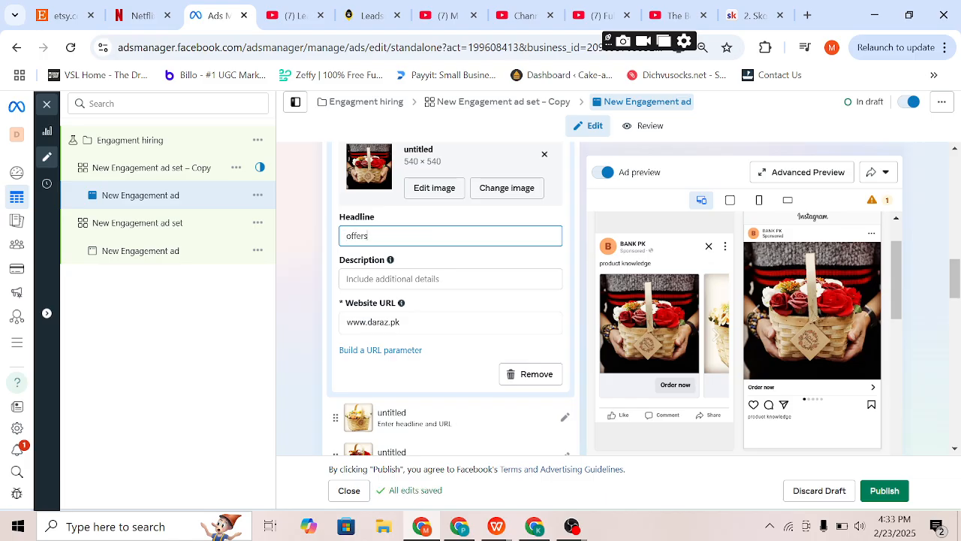
pyautogui.scroll(10, 380, 299)
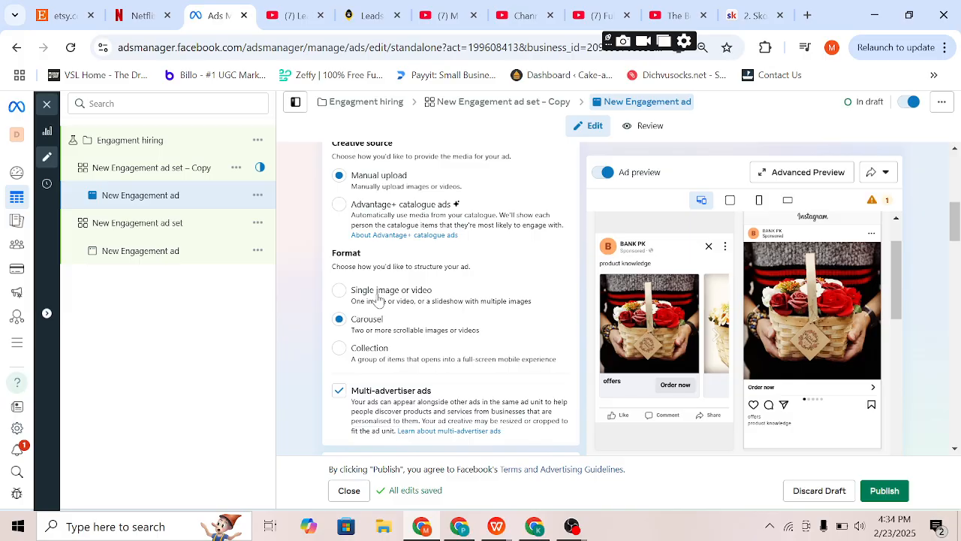
# Step: Change the format to Collection and create a new Instant Experience under Destination
pyautogui.click(339, 349)
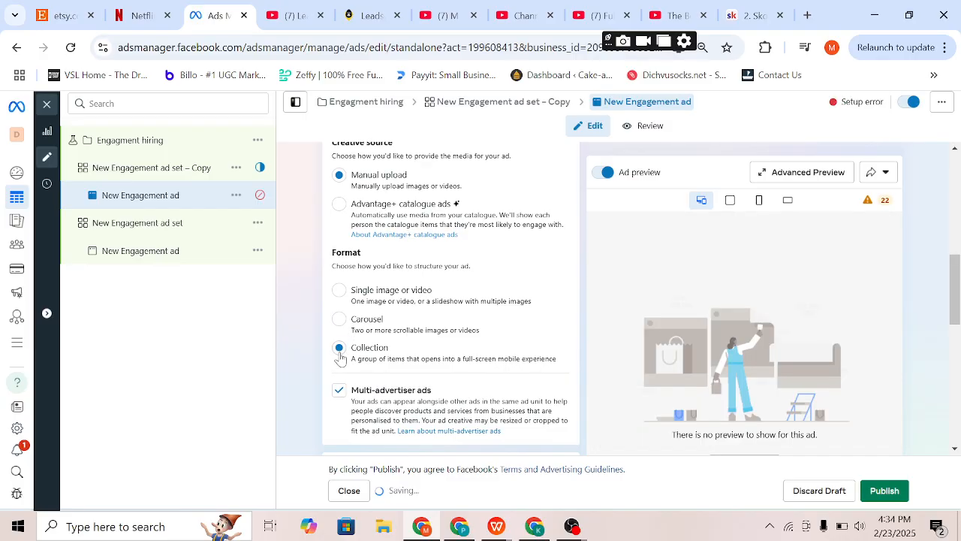
pyautogui.scroll(-1, 363, 365)
pyautogui.scroll(-3, 434, 357)
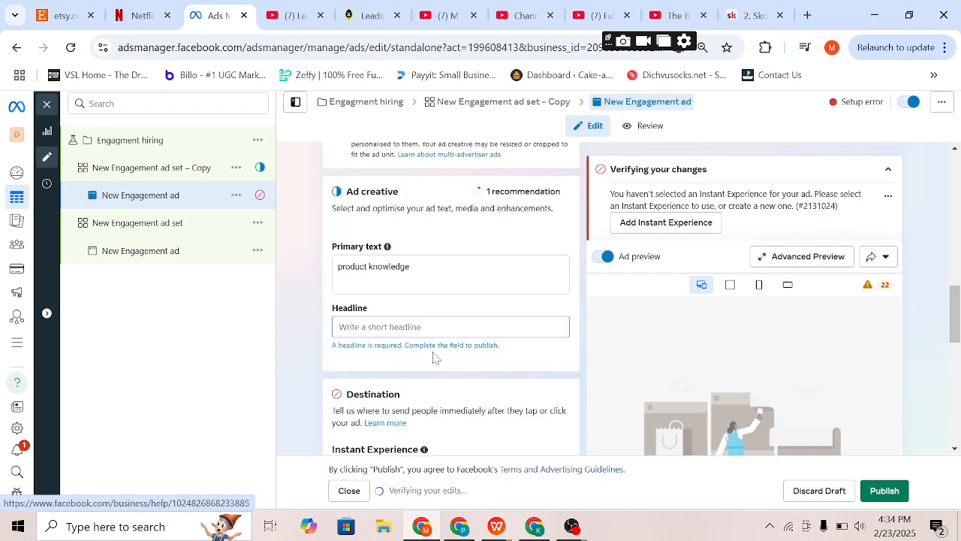
pyautogui.scroll(-4, 435, 357)
pyautogui.scroll(1, 451, 301)
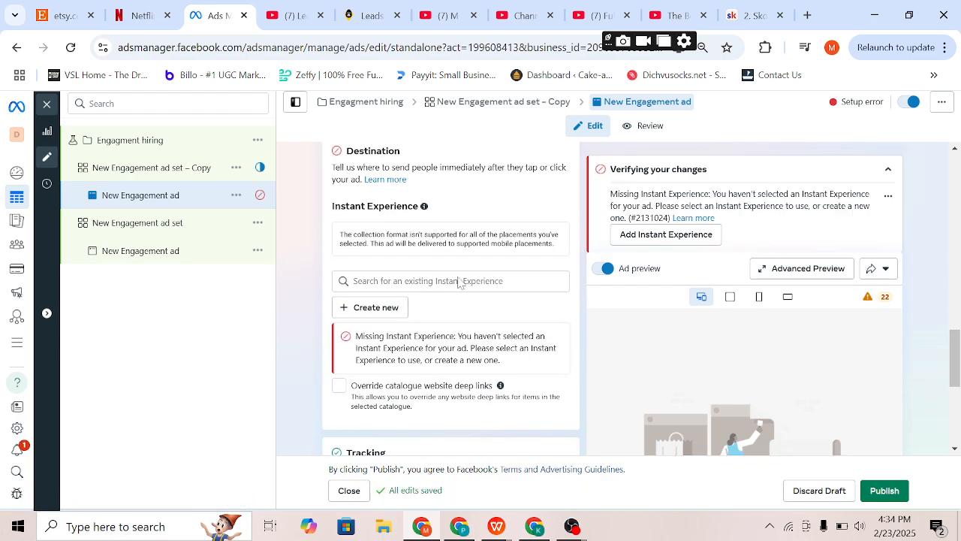
pyautogui.moveTo(328, 210); pyautogui.dragTo(423, 217)
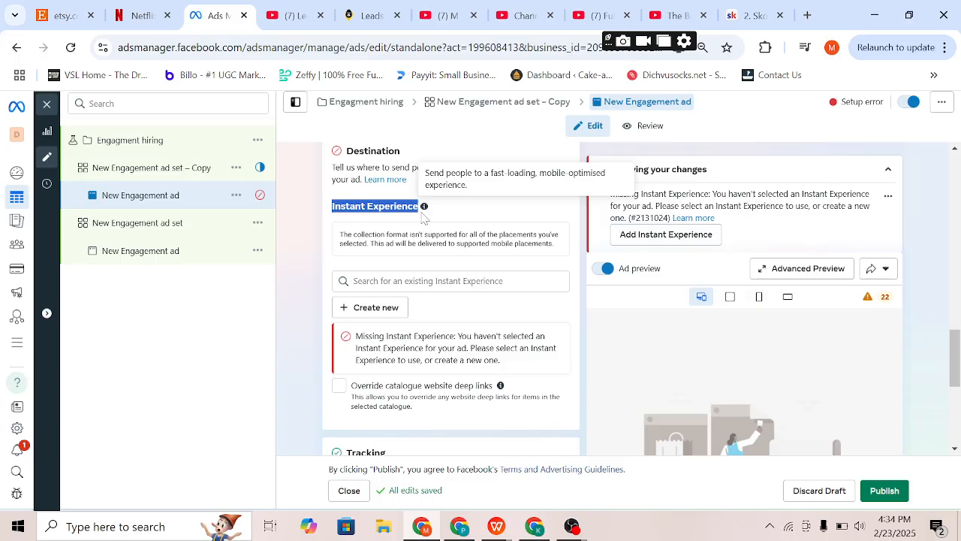
pyautogui.click(366, 310)
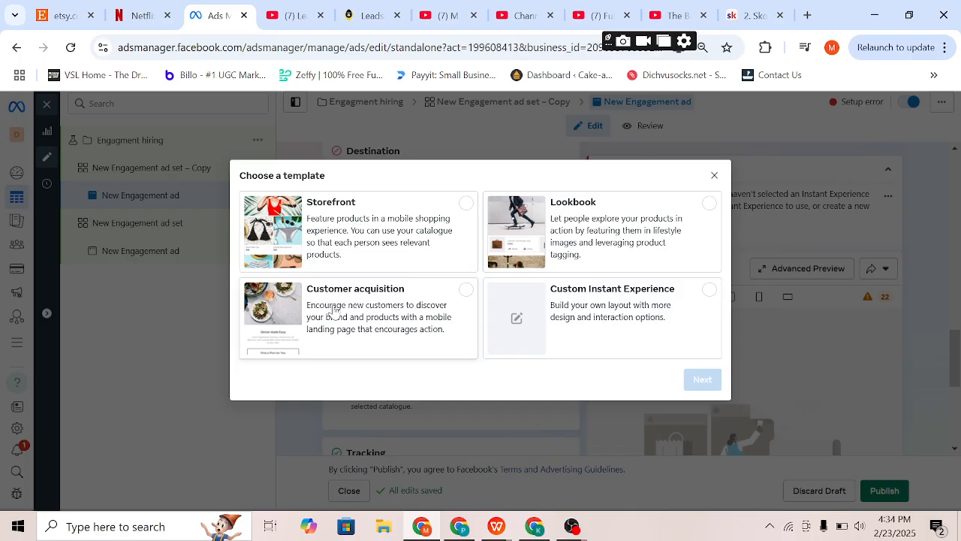
# Step: Pick the Storefront template and continue to its Instant Experience editor
pyautogui.click(324, 248)
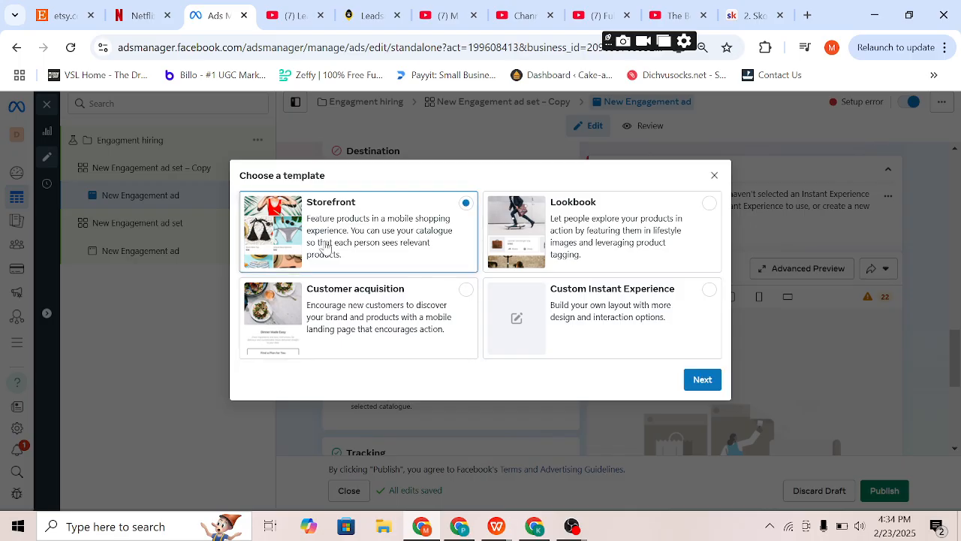
pyautogui.click(704, 381)
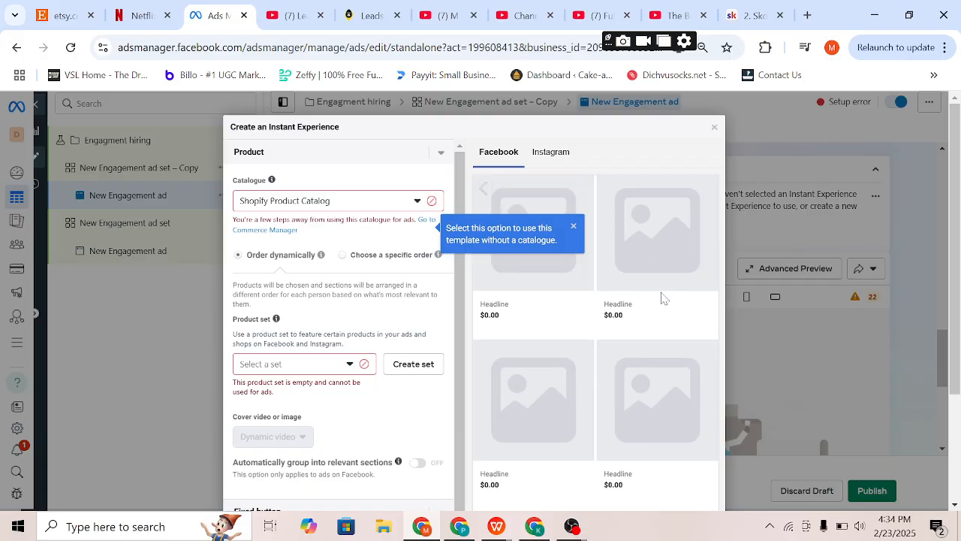
# Step: Use the Products for deals-topics.myshopify.com catalogue's Store collection All Products set, keeping the Dynamic video cover
pyautogui.scroll(-2, 662, 298)
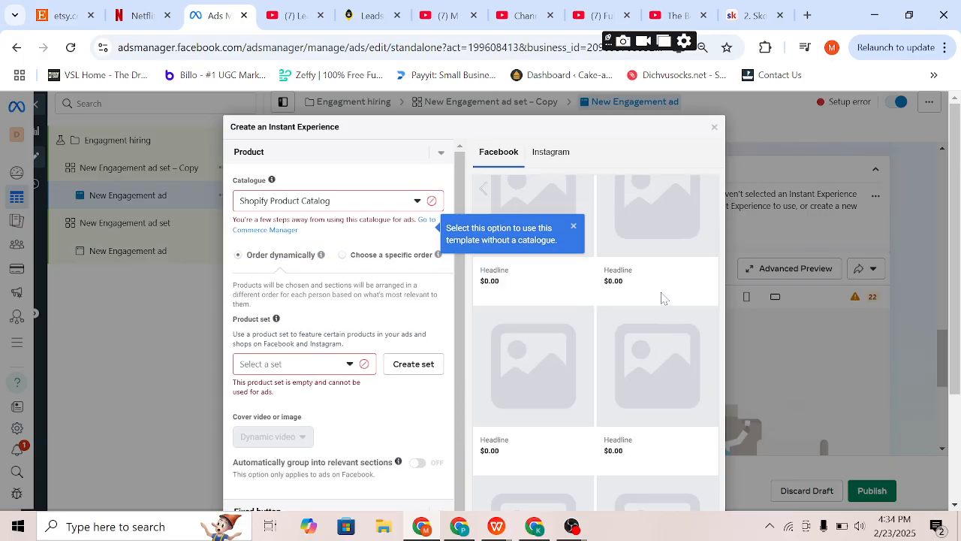
pyautogui.scroll(-1, 661, 298)
pyautogui.scroll(-1, 661, 298)
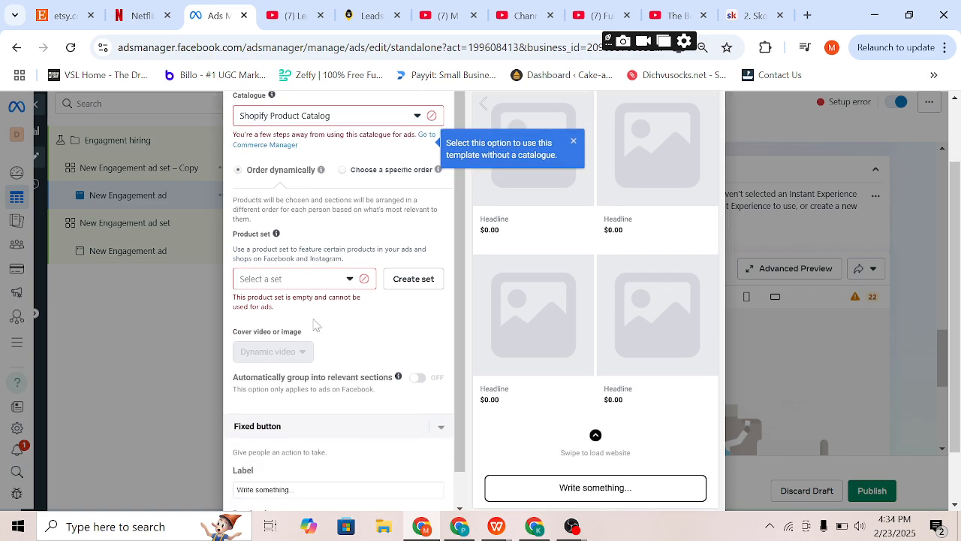
pyautogui.click(345, 201)
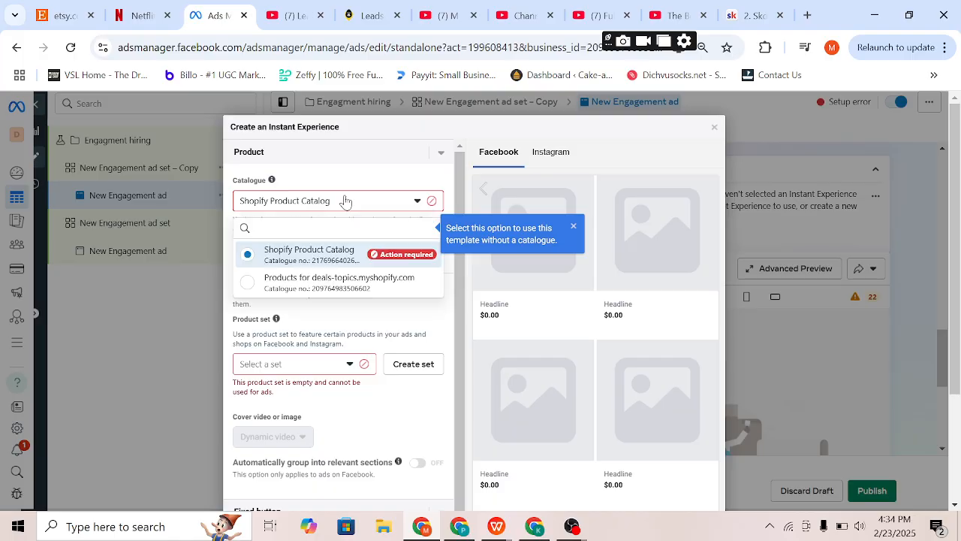
pyautogui.click(286, 282)
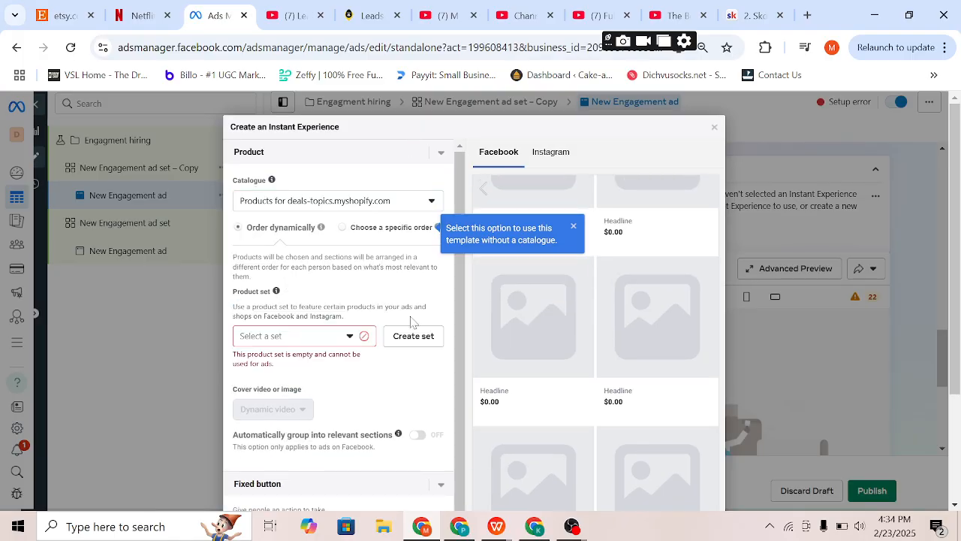
pyautogui.click(286, 345)
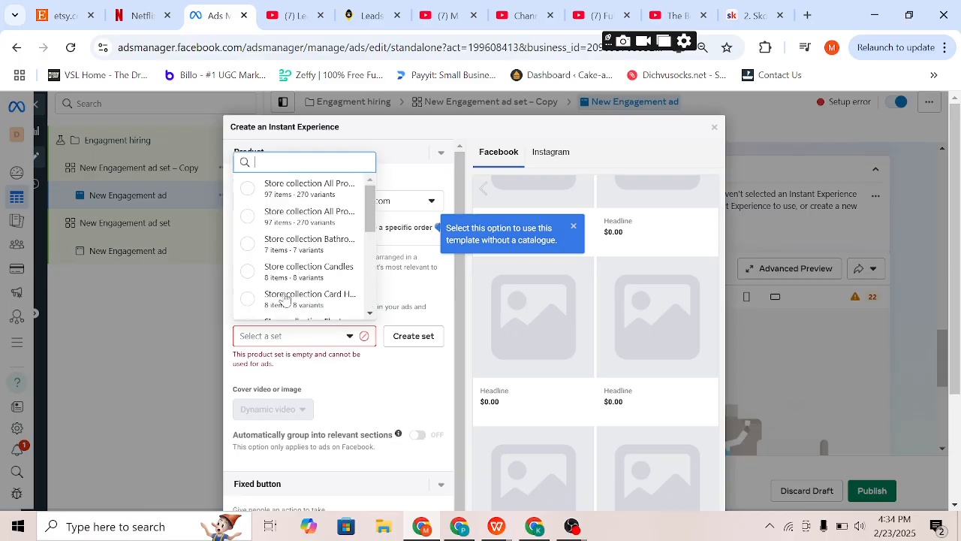
pyautogui.click(279, 193)
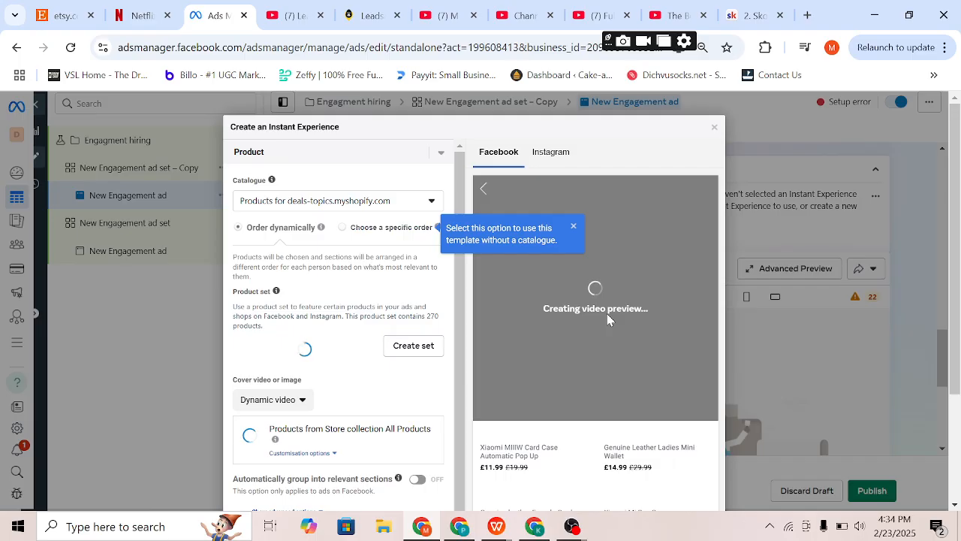
pyautogui.click(574, 226)
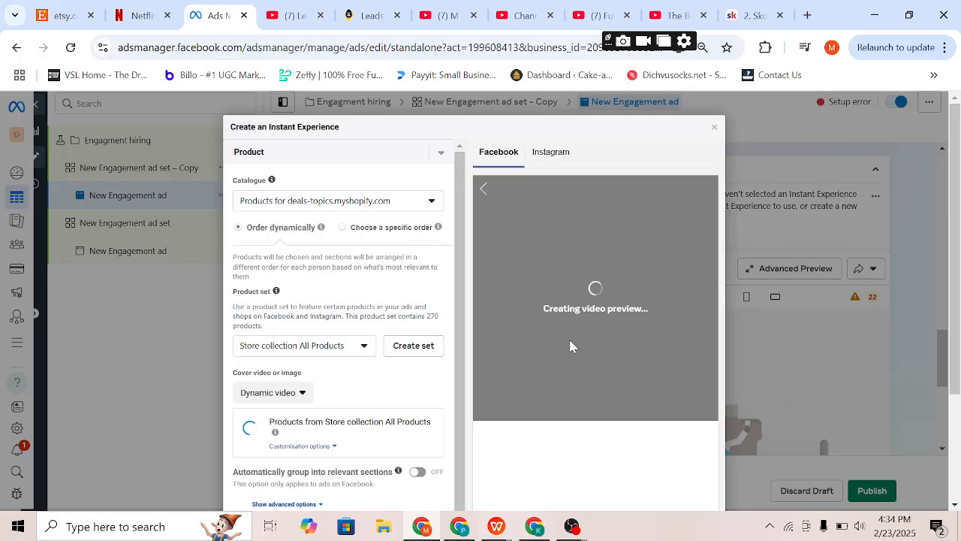
pyautogui.scroll(-4, 571, 346)
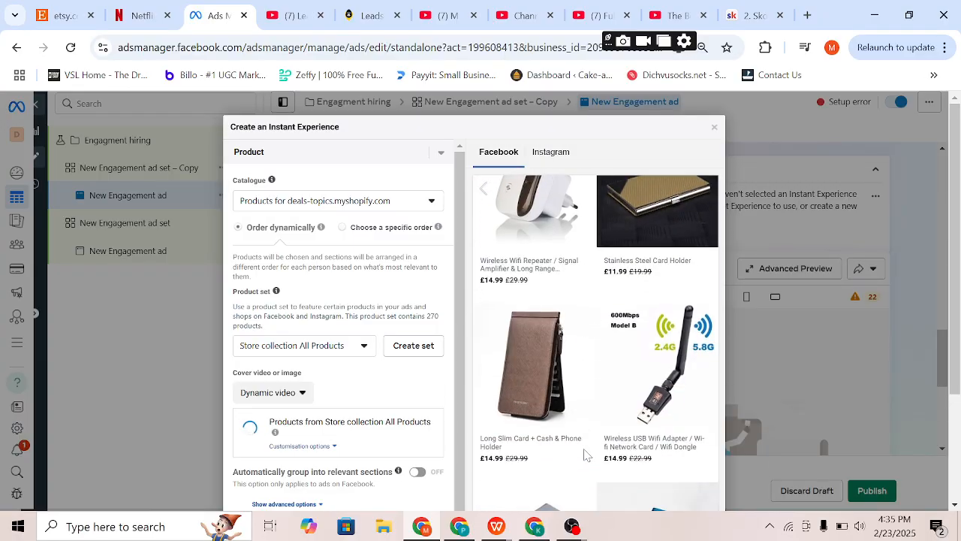
pyautogui.scroll(-2, 587, 455)
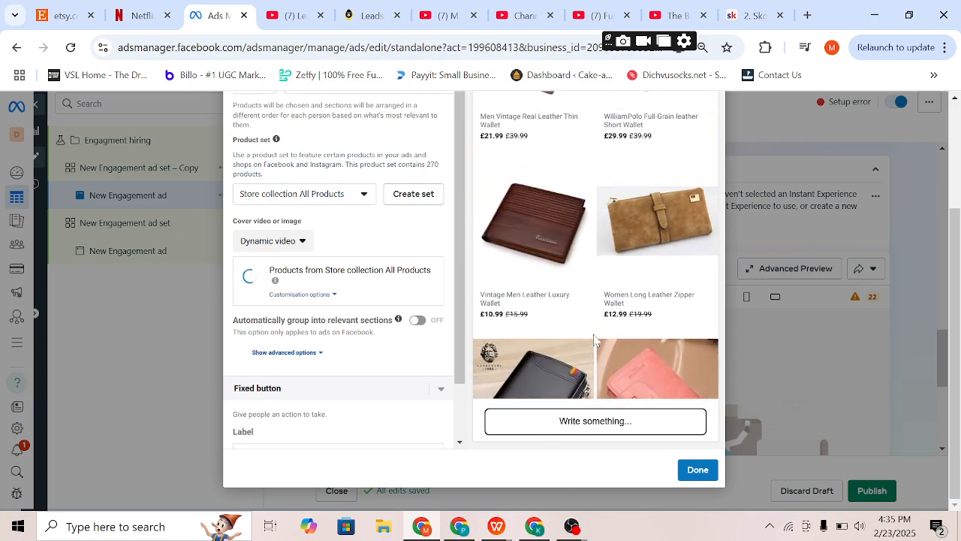
# Step: Save the Instant Experience and return to the collection ad
pyautogui.click(693, 474)
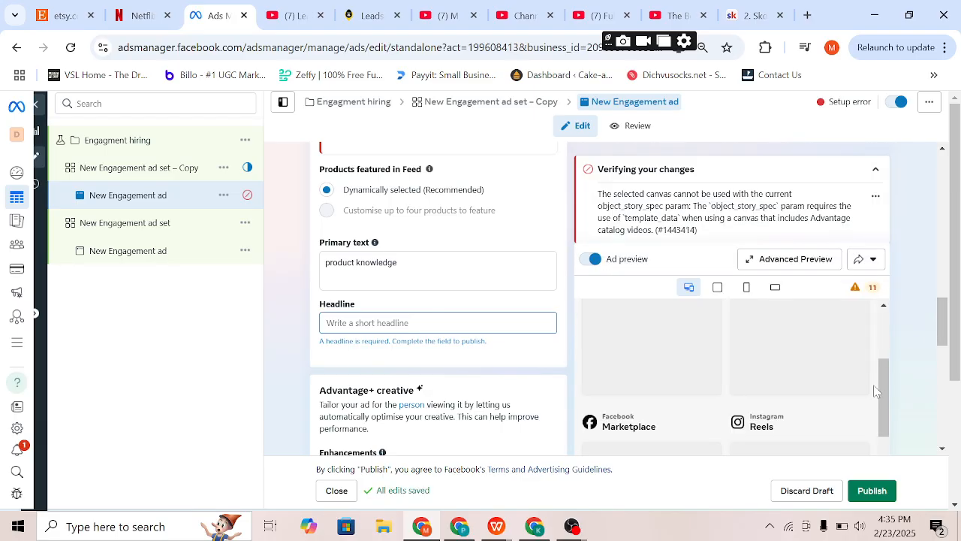
pyautogui.moveTo(884, 393); pyautogui.dragTo(884, 322)
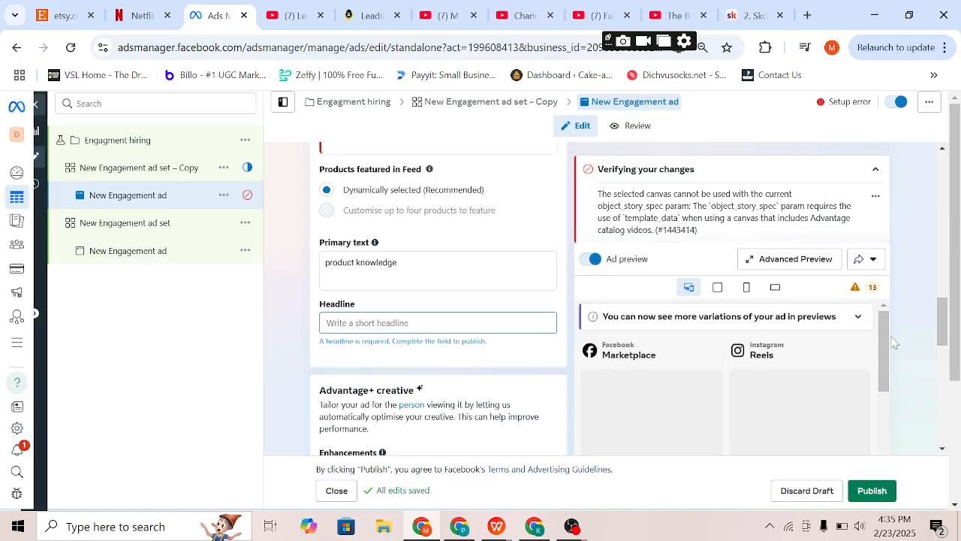
pyautogui.moveTo(942, 323); pyautogui.dragTo(935, 385)
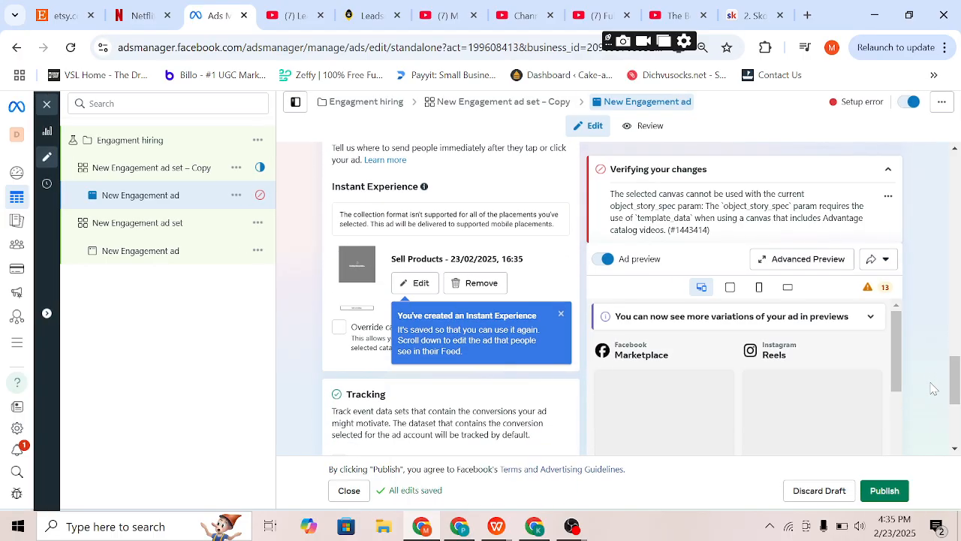
pyautogui.moveTo(895, 356); pyautogui.dragTo(891, 331)
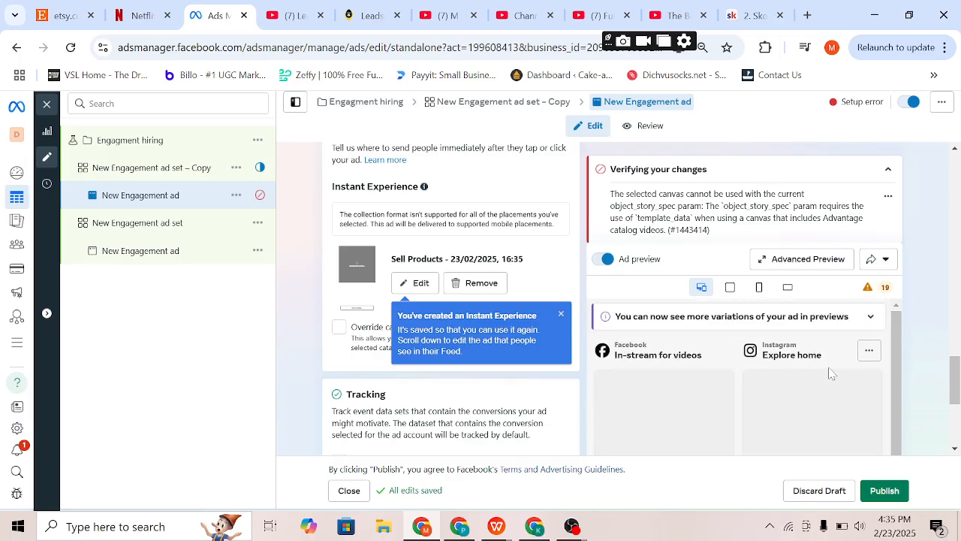
# Step: Expand the note about more ad preview variations and review the preview
pyautogui.click(870, 316)
pyautogui.scroll(-2, 754, 383)
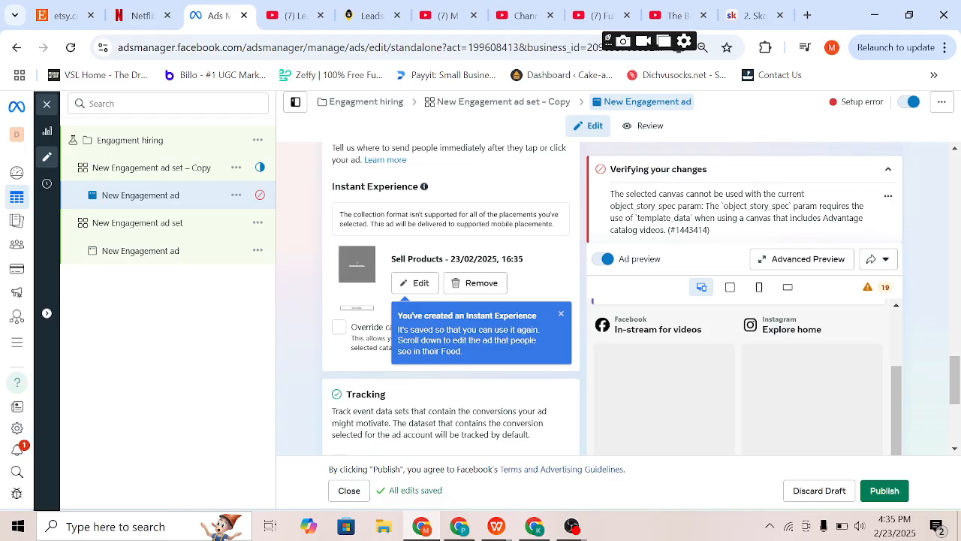
pyautogui.scroll(3, 486, 254)
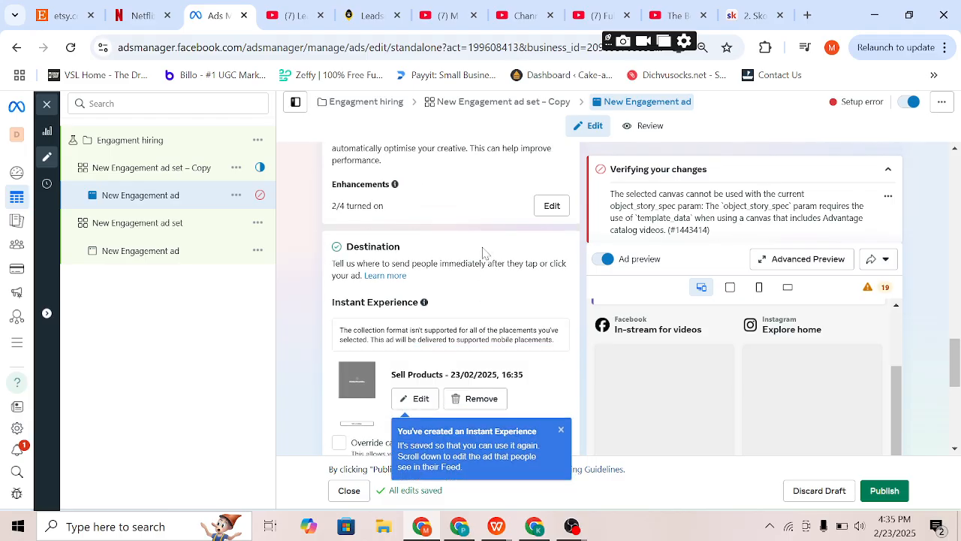
pyautogui.scroll(-2, 450, 285)
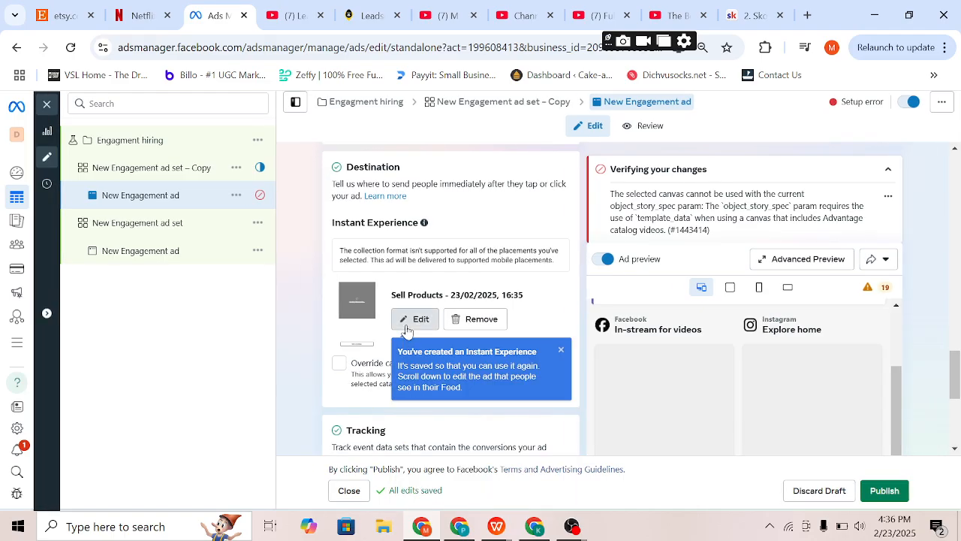
# Step: Switch the Instant Experience cover from Dynamic video to the red flower basket image
pyautogui.click(406, 321)
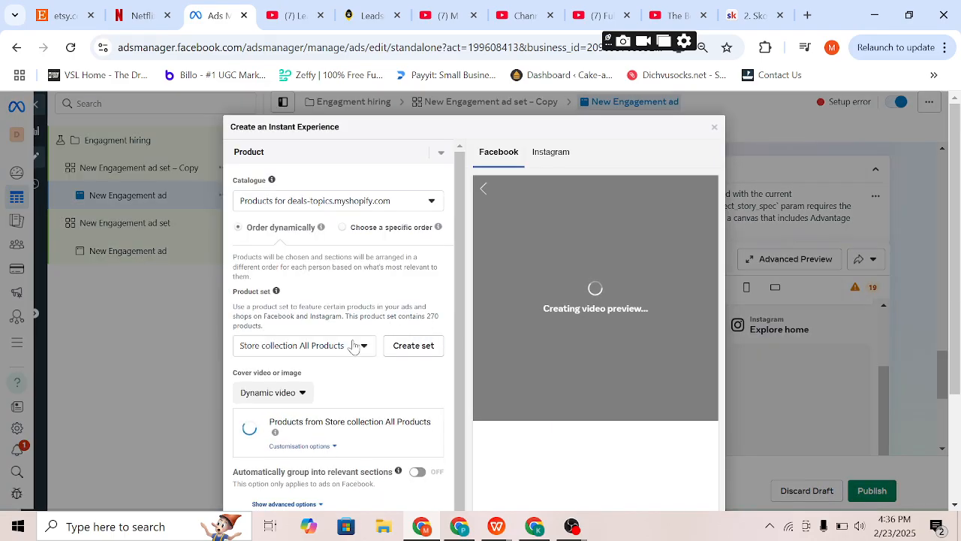
pyautogui.scroll(-1, 420, 391)
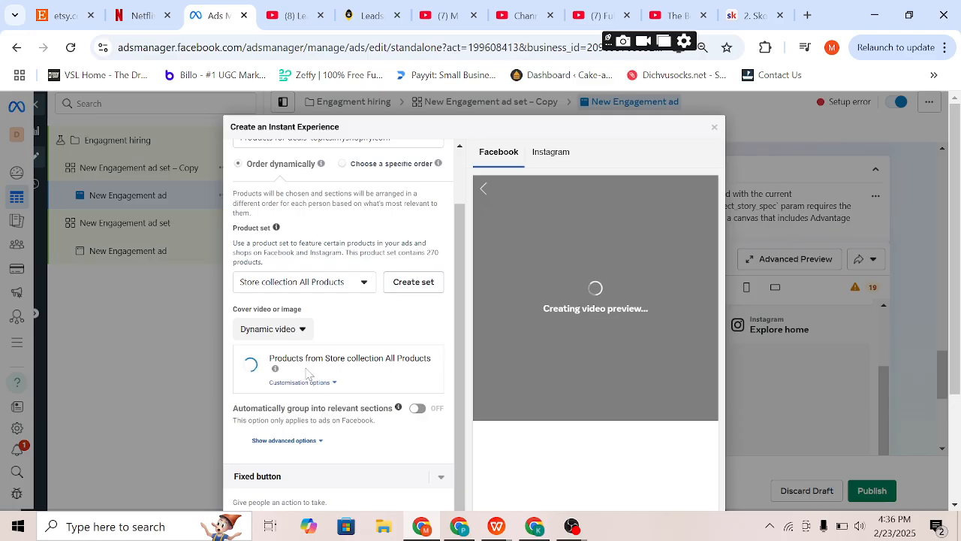
pyautogui.click(288, 332)
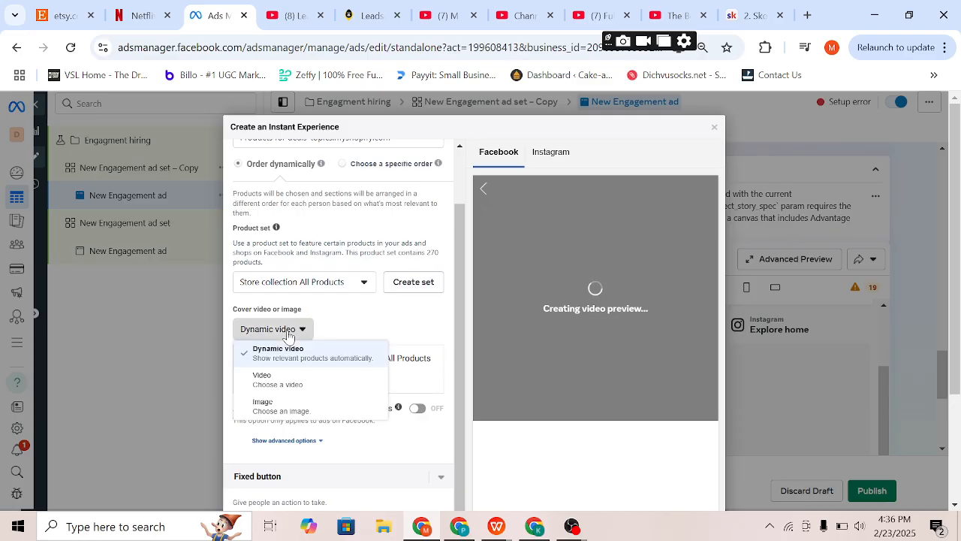
pyautogui.click(268, 407)
pyautogui.click(327, 378)
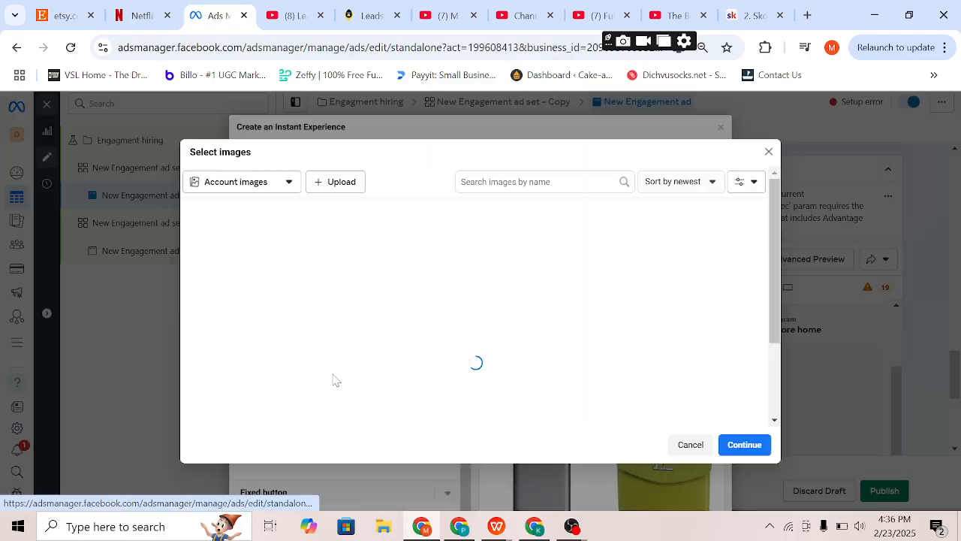
pyautogui.click(451, 252)
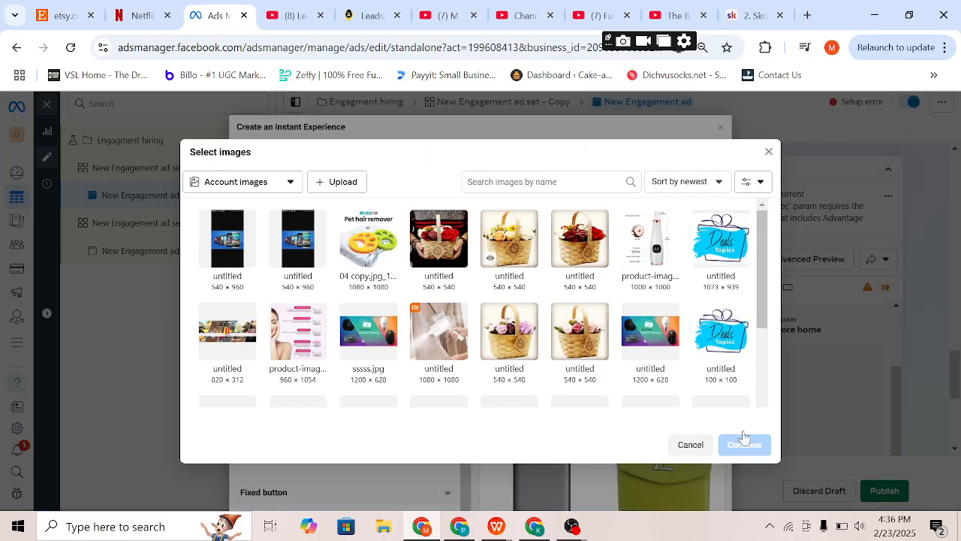
pyautogui.click(757, 447)
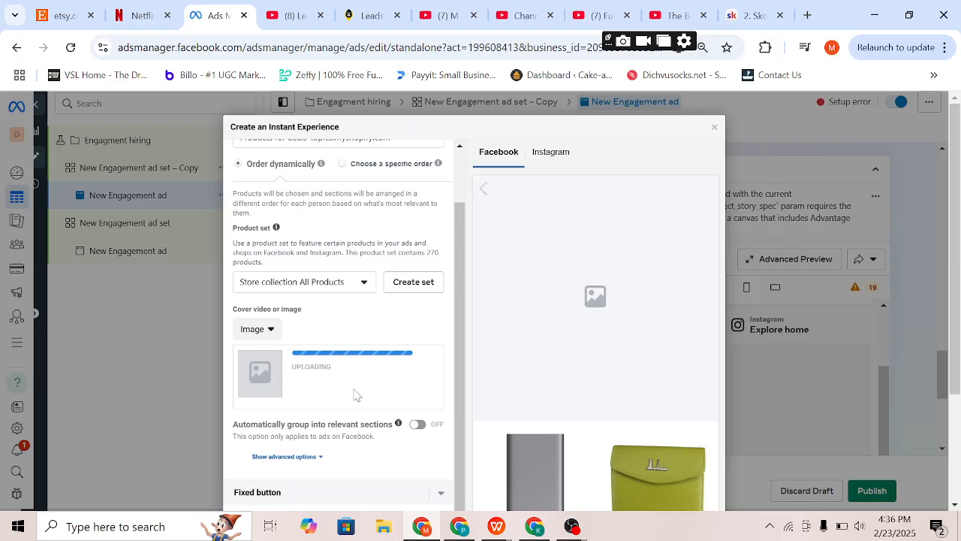
pyautogui.scroll(-1, 378, 406)
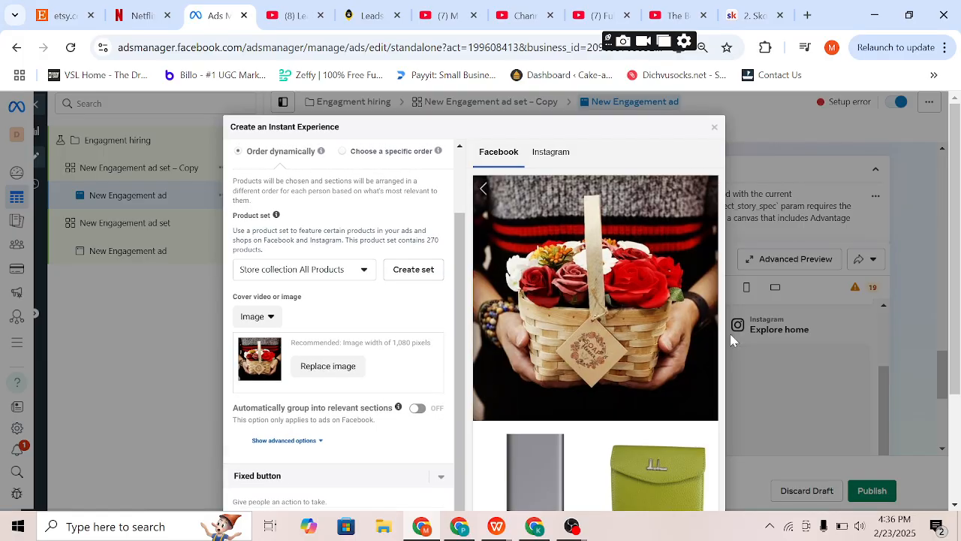
pyautogui.scroll(-2, 378, 396)
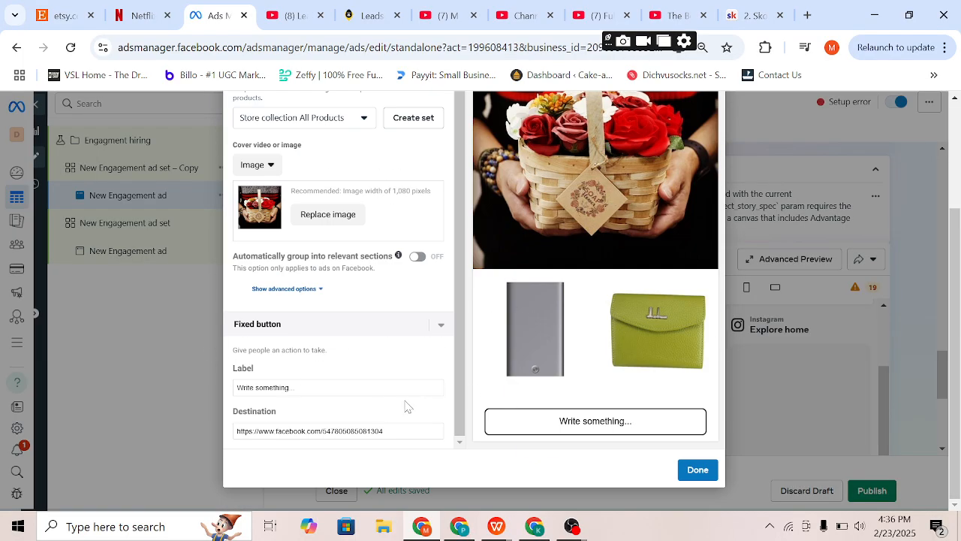
# Step: Replace the fixed button label with ORDER NOW and save the Instant Experience
pyautogui.tripleClick(263, 388)
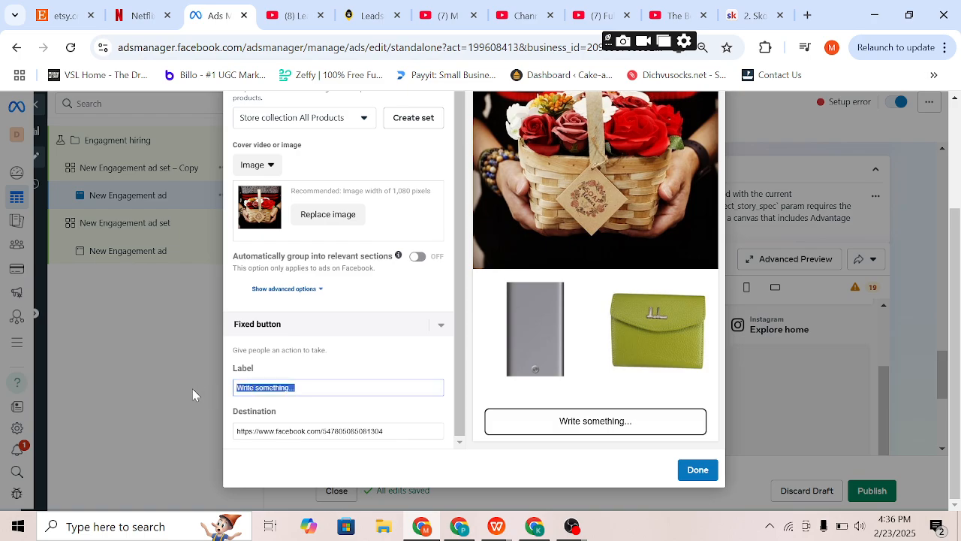
pyautogui.press('BackSpace')
pyautogui.write('ORDE')
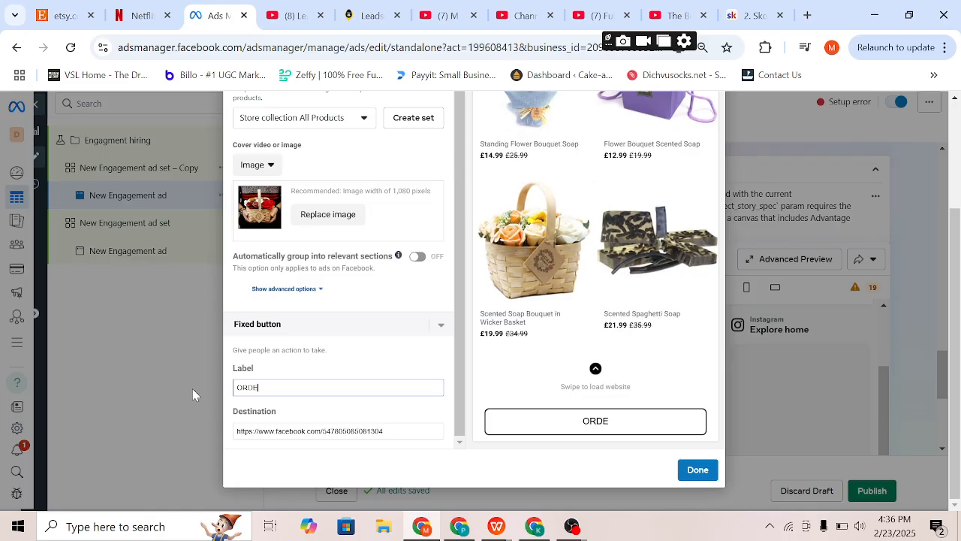
pyautogui.write('R NOW')
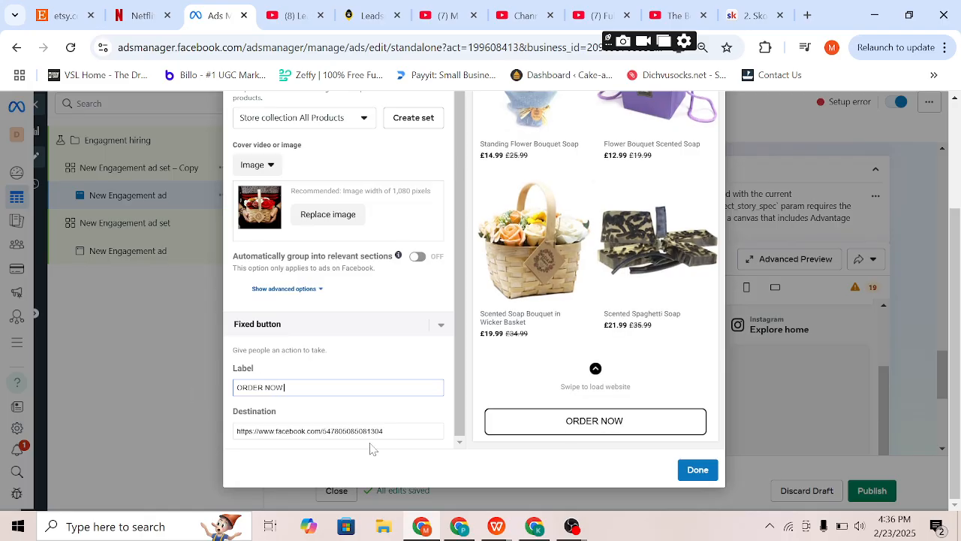
pyautogui.click(690, 470)
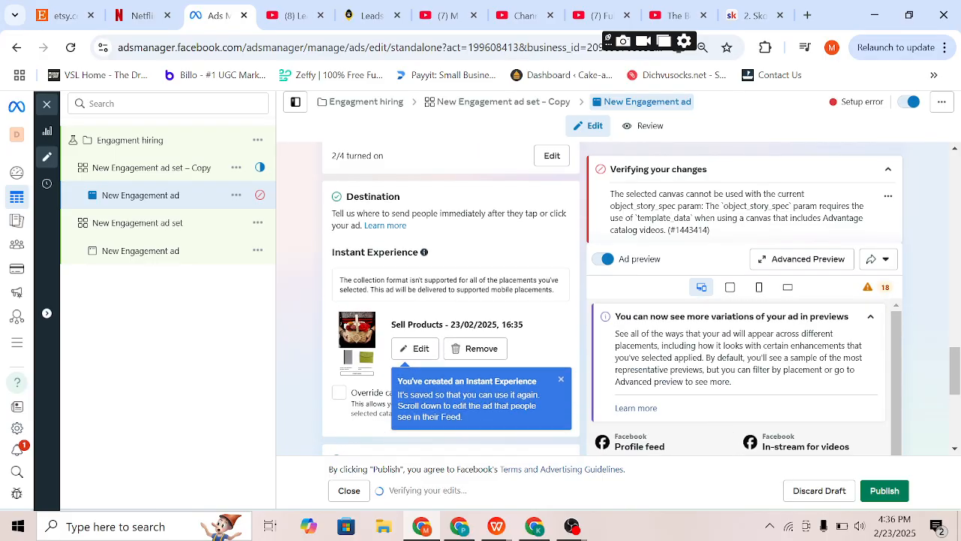
# Step: Show the 18 placement warnings and review them along with the ad editor
pyautogui.click(879, 291)
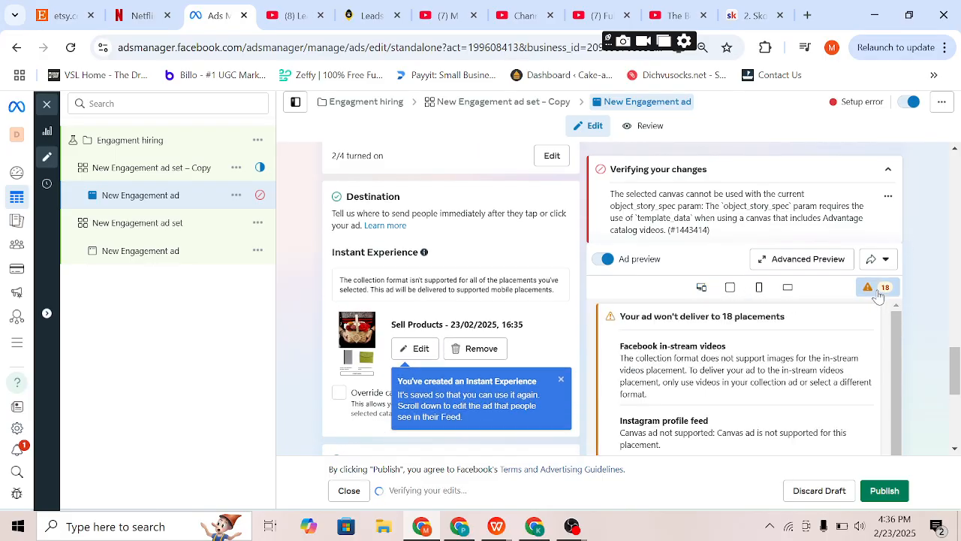
pyautogui.scroll(-3, 758, 334)
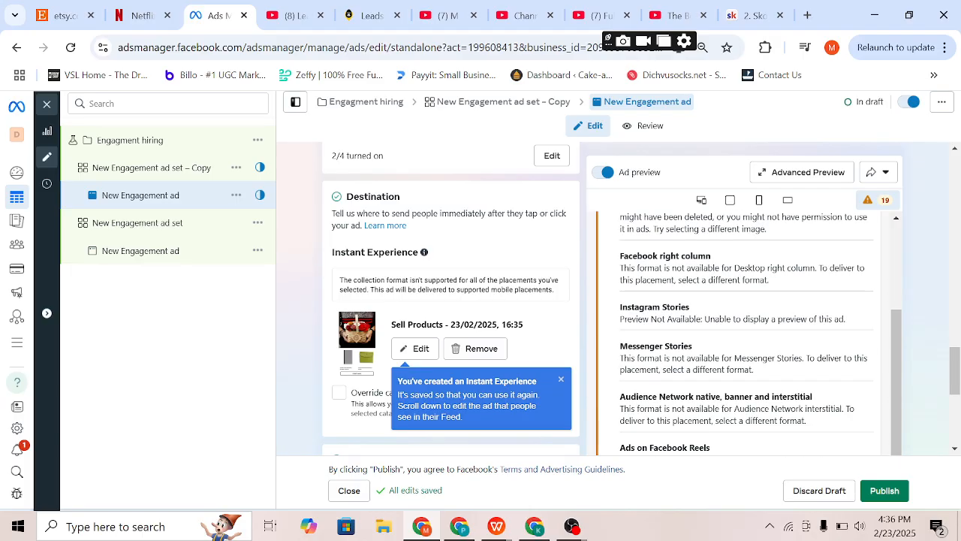
pyautogui.scroll(-2, 751, 330)
pyautogui.scroll(-3, 451, 300)
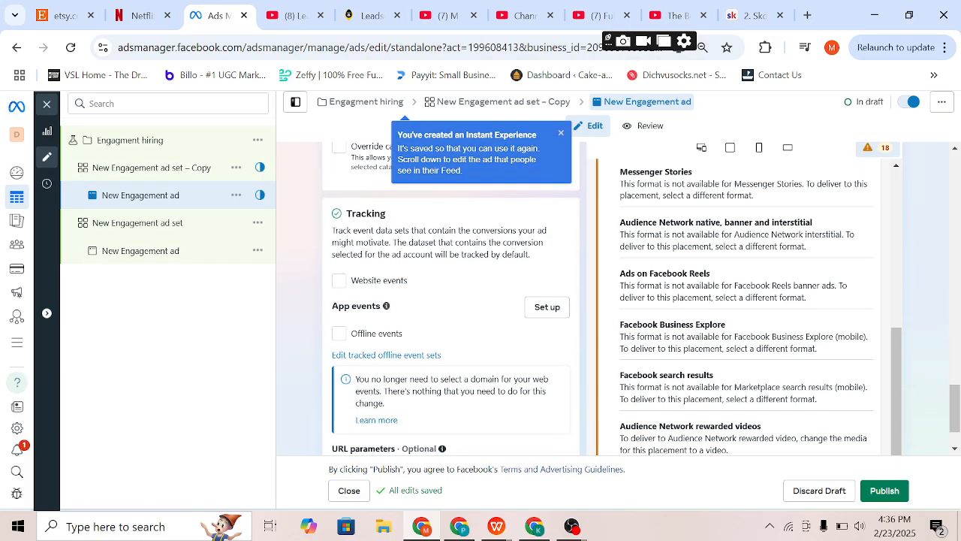
pyautogui.scroll(4, 751, 308)
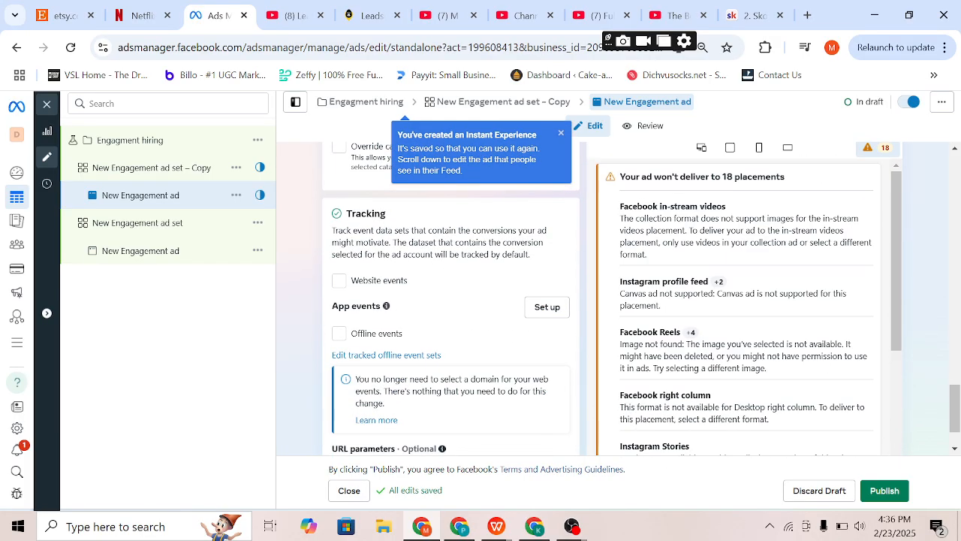
pyautogui.scroll(10, 492, 364)
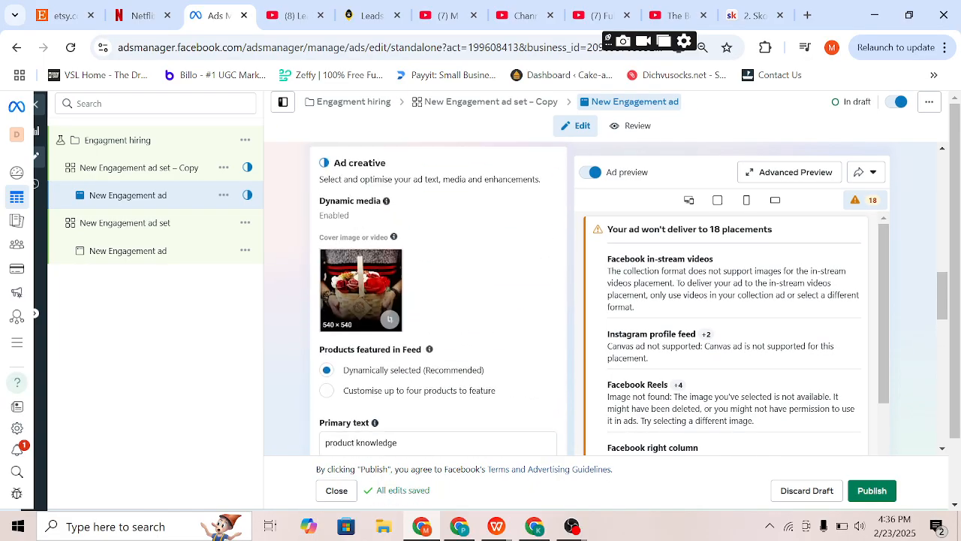
pyautogui.scroll(-8, 751, 337)
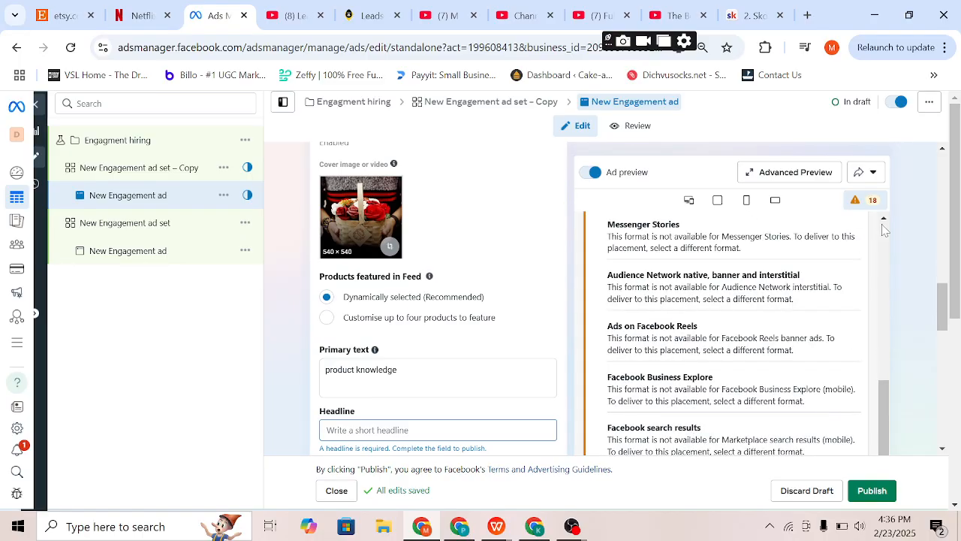
pyautogui.scroll(1, 760, 250)
pyautogui.scroll(-1, 760, 250)
pyautogui.scroll(-5, 937, 315)
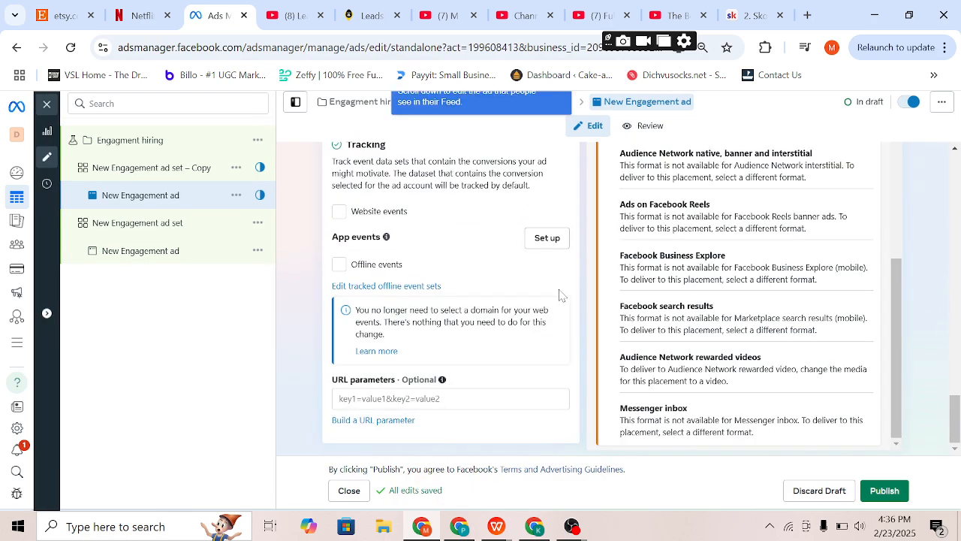
pyautogui.scroll(12, 560, 295)
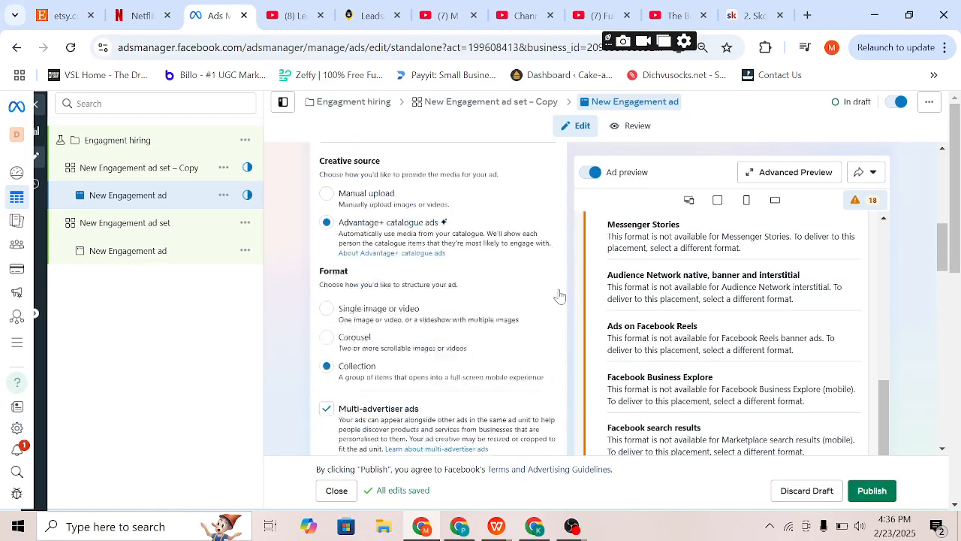
pyautogui.scroll(-2, 559, 295)
pyautogui.scroll(-1, 559, 295)
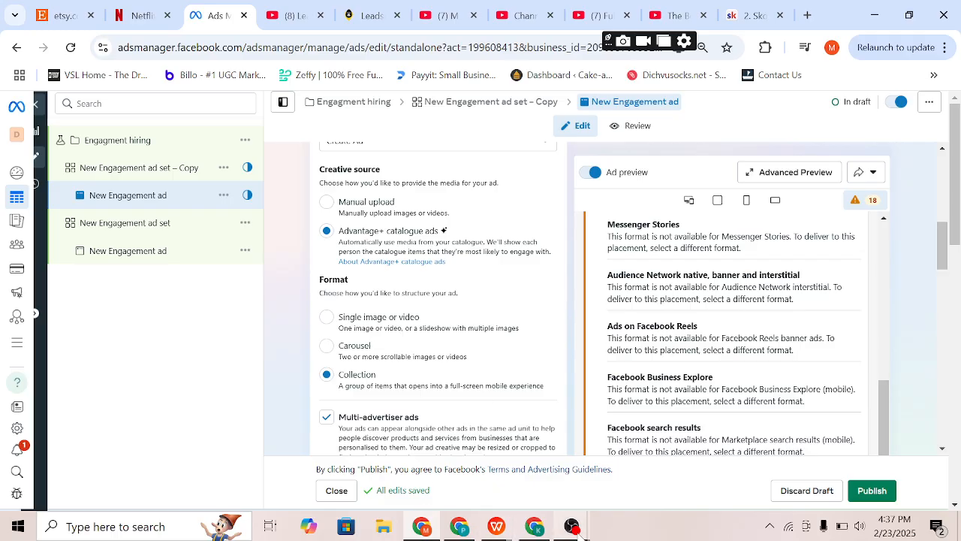
pyautogui.moveTo(572, 526)
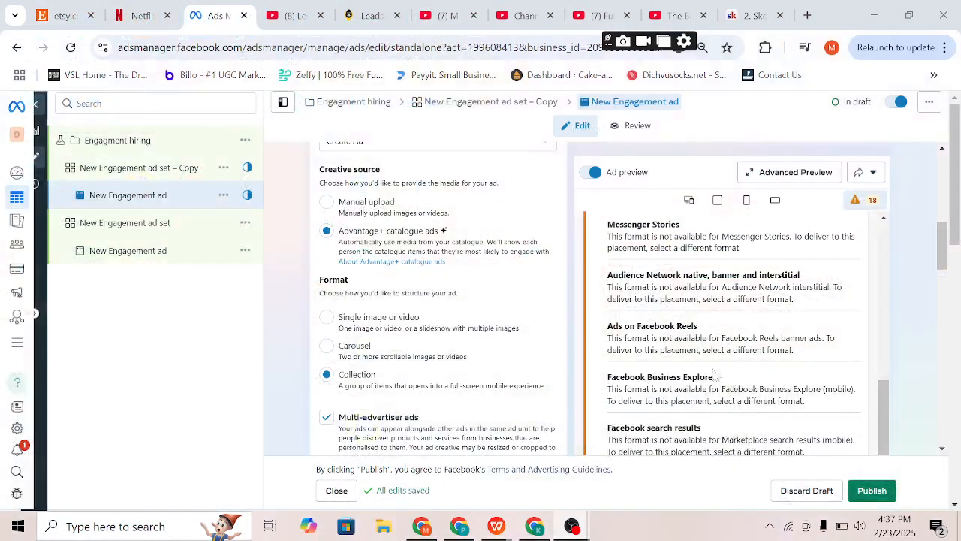